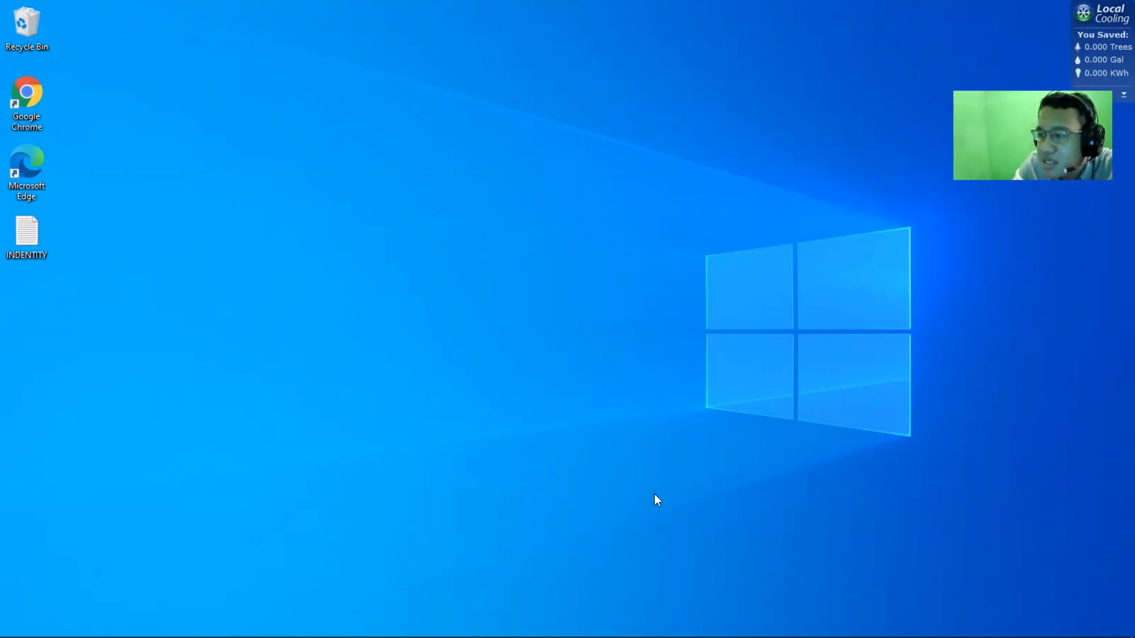
Open Microsoft Edge and search the web for "jetbrains"
{"action": "mouse_move", "coordinate": [261, 637]}
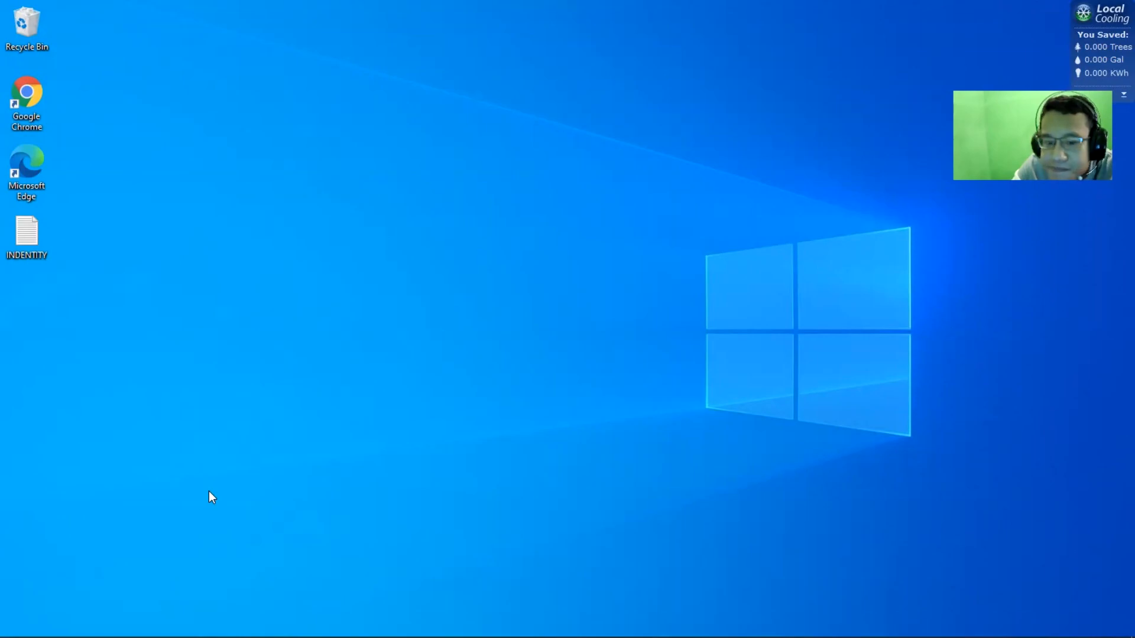
{"action": "mouse_move", "coordinate": [161, 637]}
{"action": "left_click", "coordinate": [132, 583]}
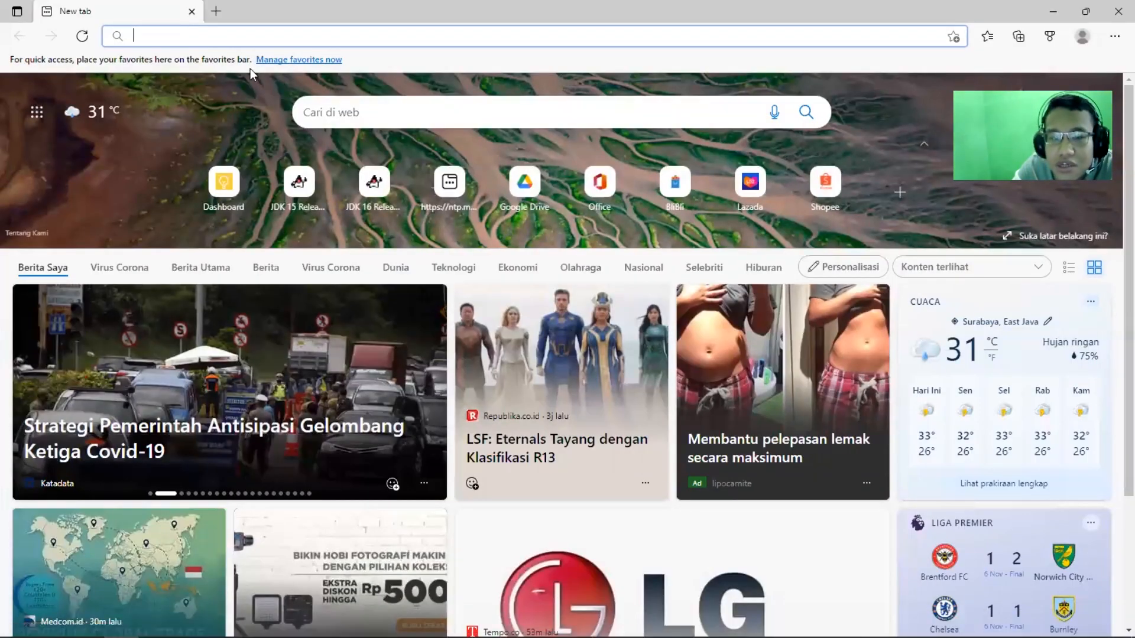
{"action": "type", "text": "jetbrains"}
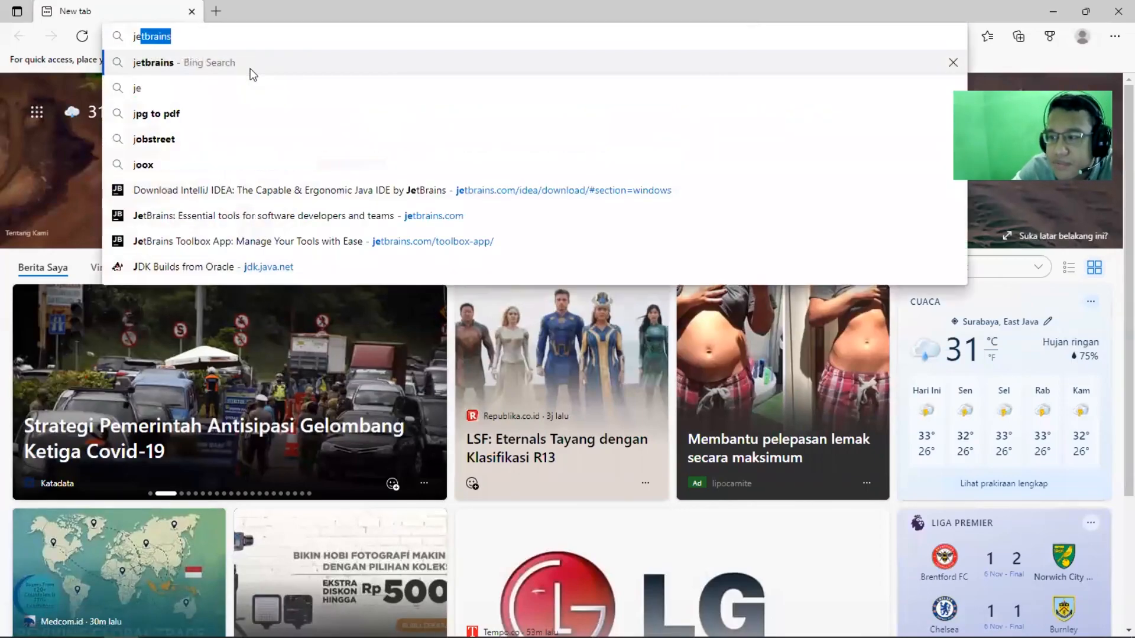
{"action": "key", "text": "Return"}
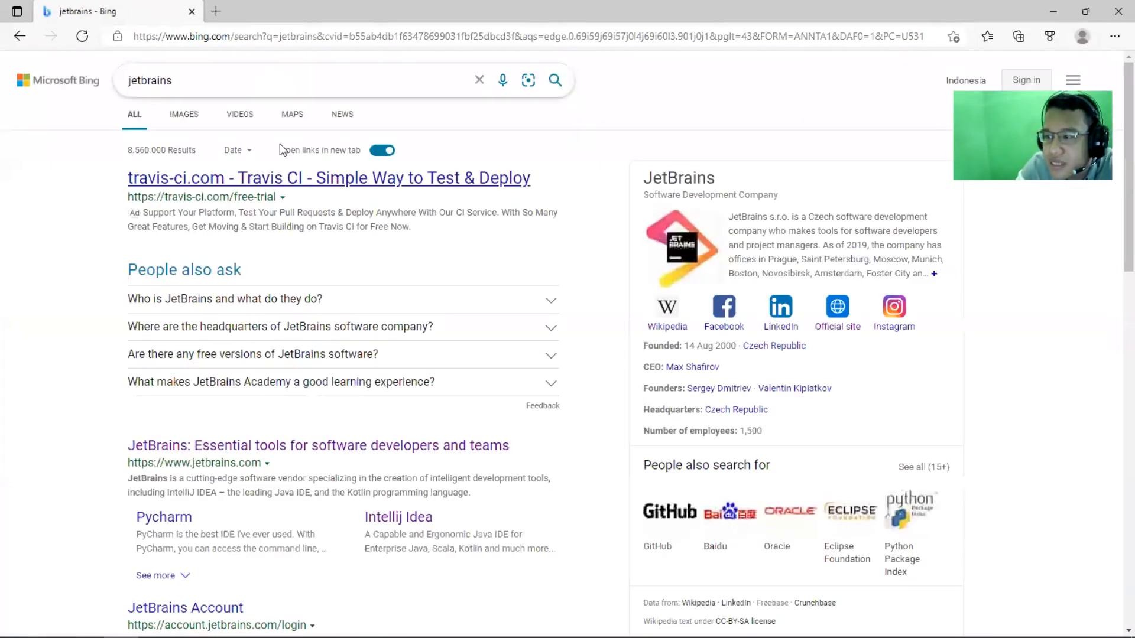
Open the official JetBrains website from the search results and move its tab ahead of the search tab
{"action": "scroll", "coordinate": [307, 231], "scroll_direction": "down", "scroll_amount": 3}
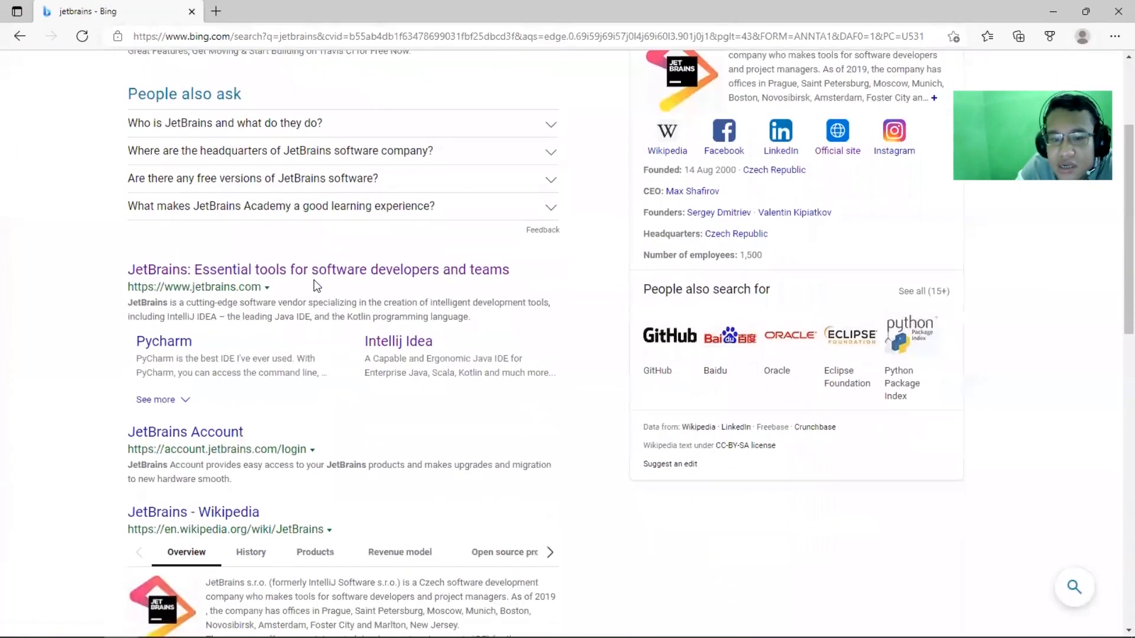
{"action": "left_click", "coordinate": [315, 276]}
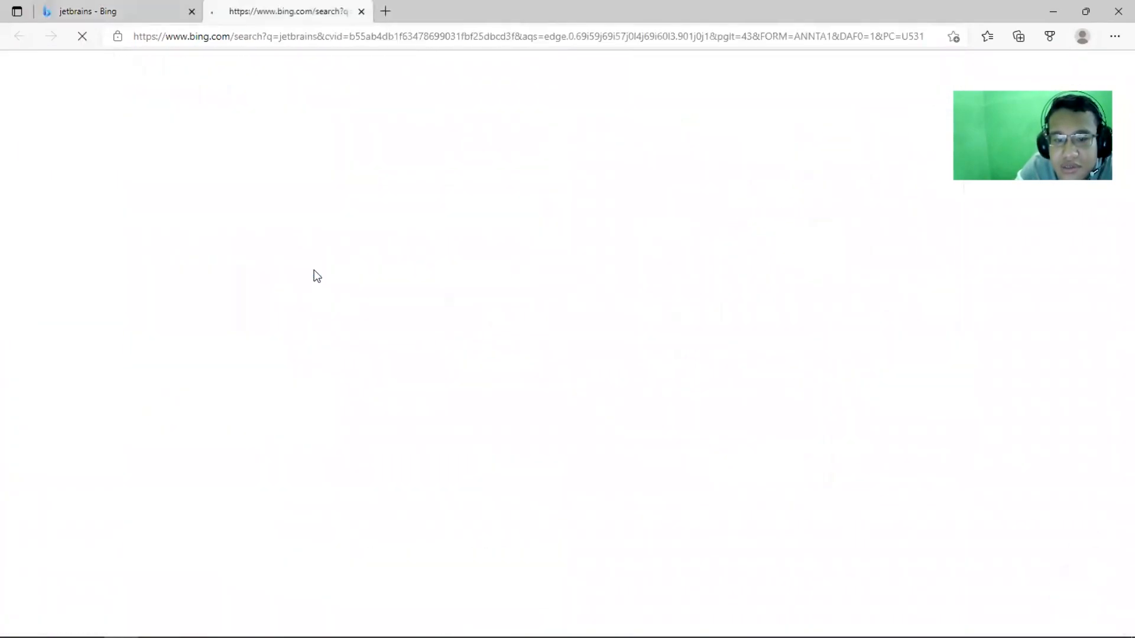
{"action": "left_click_drag", "start_coordinate": [304, 9], "coordinate": [148, 5]}
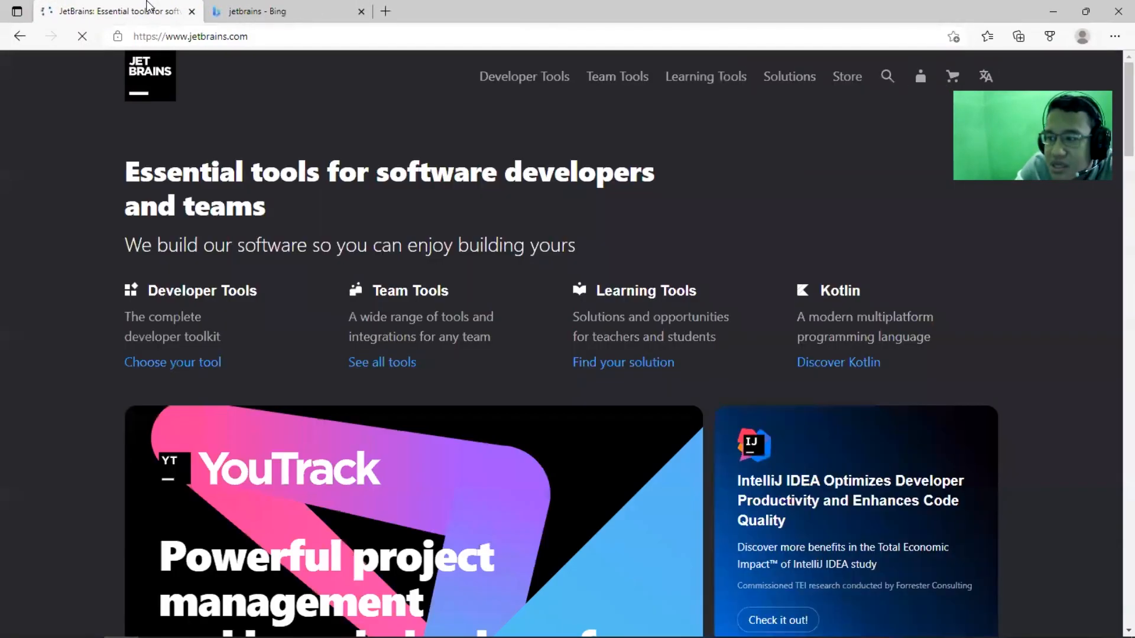
Go to the IntelliJ IDEA product page from the developer tools list and open its download page
{"action": "left_click", "coordinate": [506, 78]}
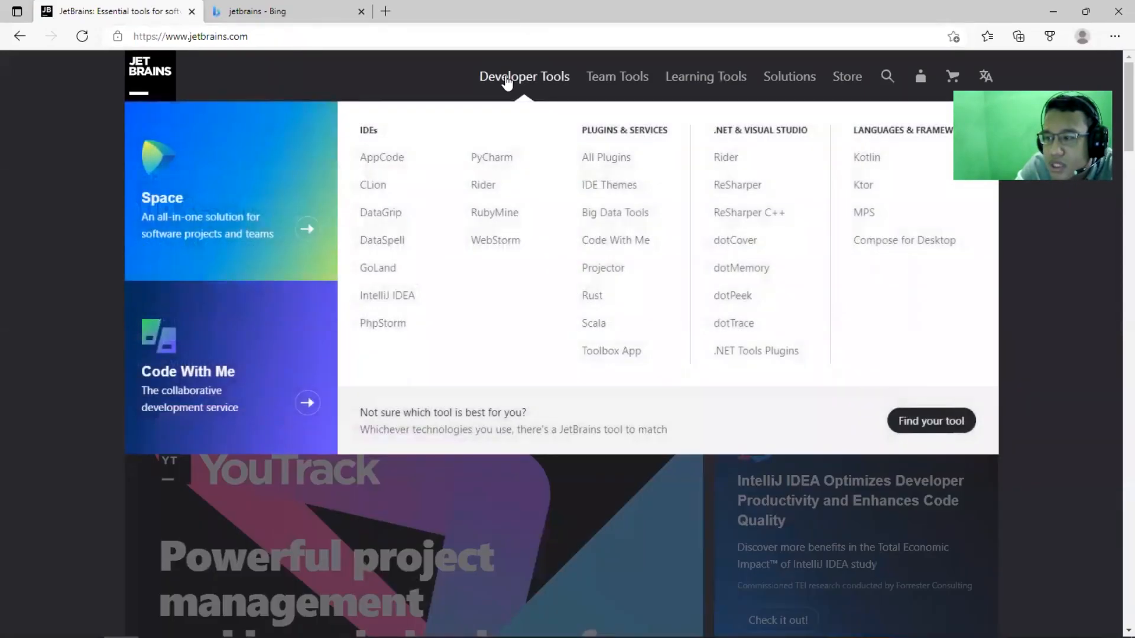
{"action": "left_click", "coordinate": [382, 297]}
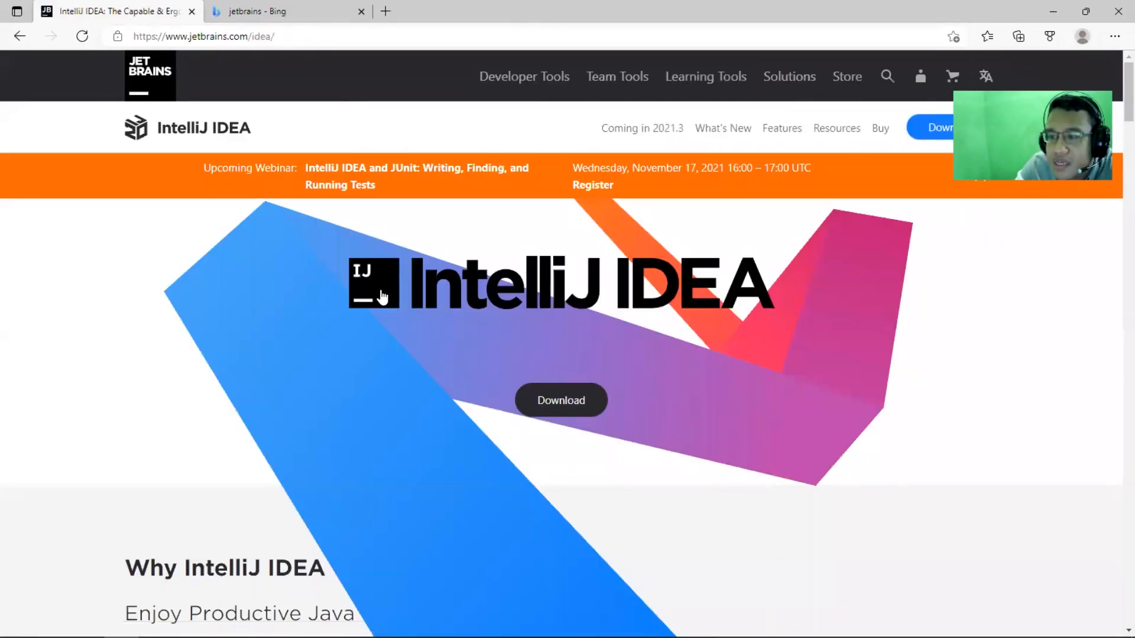
{"action": "scroll", "coordinate": [382, 296], "scroll_direction": "down", "scroll_amount": 3}
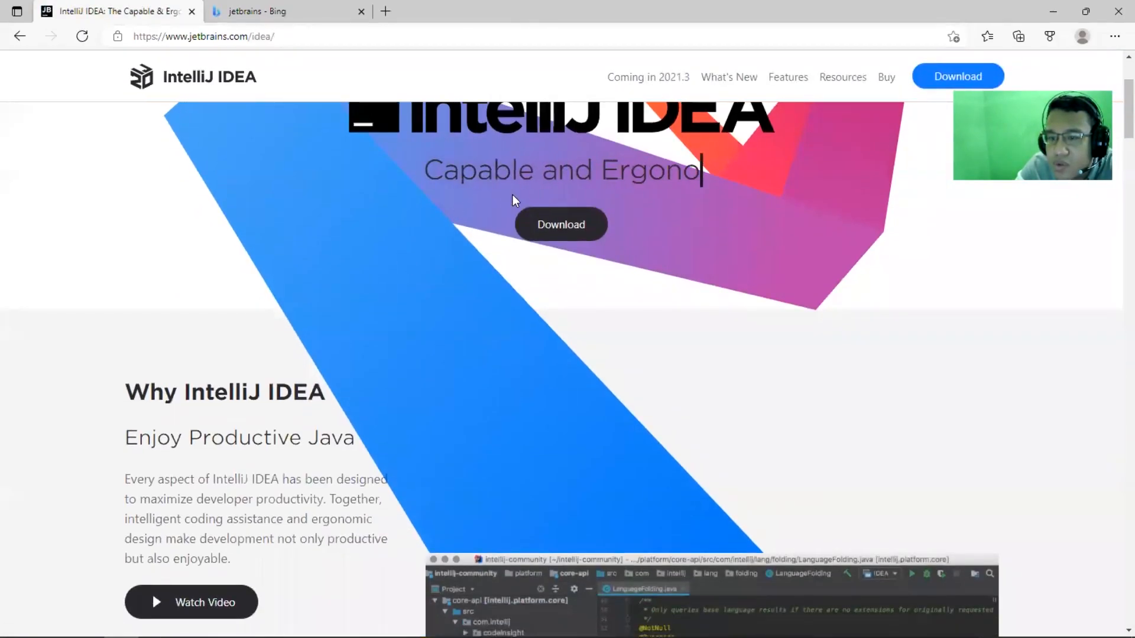
{"action": "left_click", "coordinate": [537, 217]}
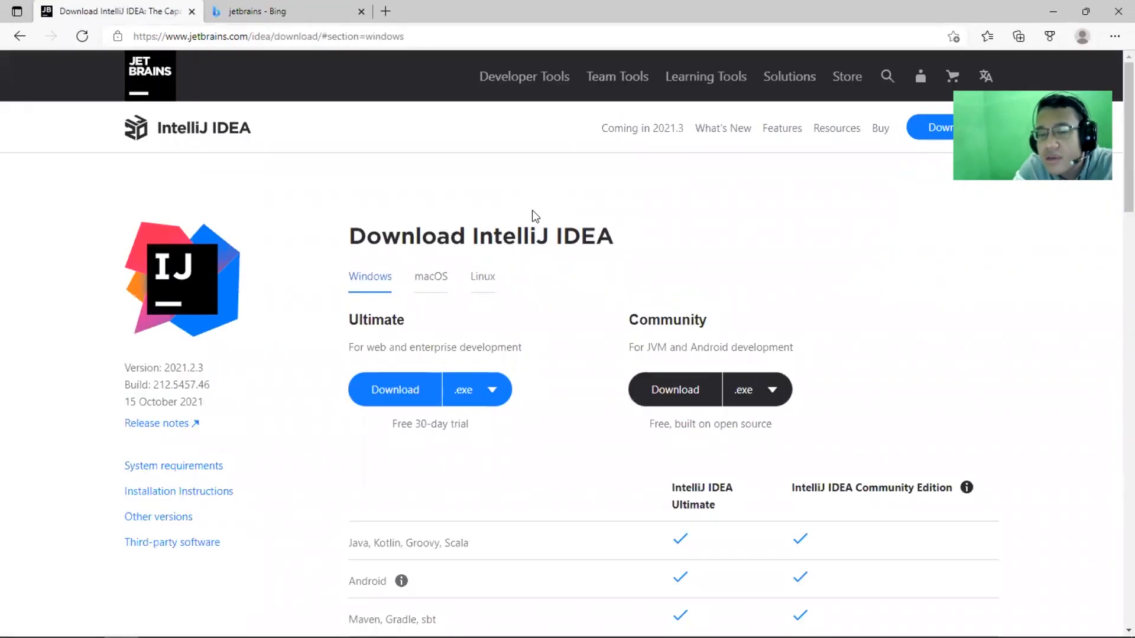
View the macOS and Linux download options, then return to the Windows ones
{"action": "left_click", "coordinate": [439, 283]}
{"action": "left_click", "coordinate": [481, 279]}
{"action": "left_click", "coordinate": [383, 279]}
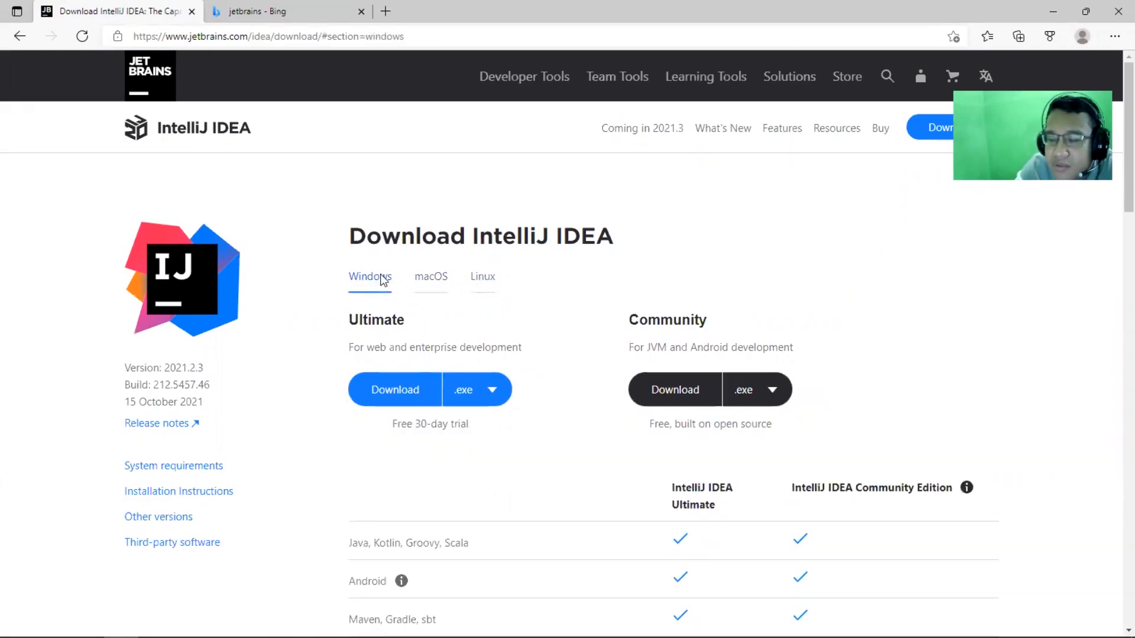
Examine the Ultimate and Community editions offered for Windows and the intended use of each
{"action": "scroll", "coordinate": [456, 313], "scroll_direction": "down", "scroll_amount": 3}
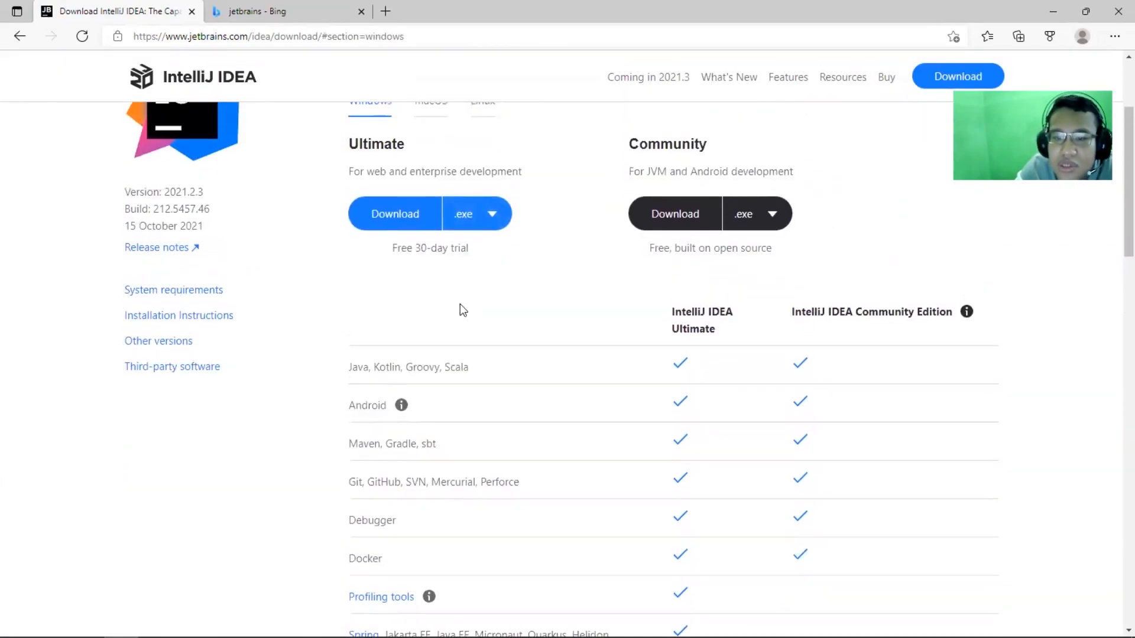
{"action": "scroll", "coordinate": [463, 311], "scroll_direction": "up", "scroll_amount": 1}
{"action": "scroll", "coordinate": [463, 307], "scroll_direction": "down", "scroll_amount": 1}
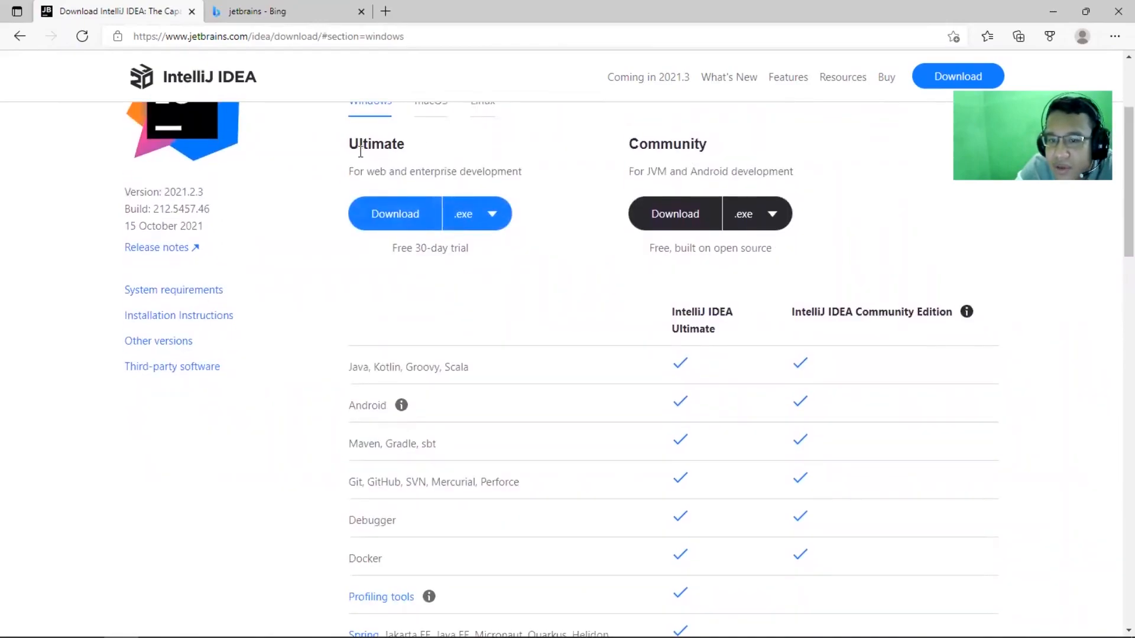
{"action": "left_click_drag", "start_coordinate": [359, 144], "coordinate": [568, 142]}
{"action": "left_click", "coordinate": [651, 145]}
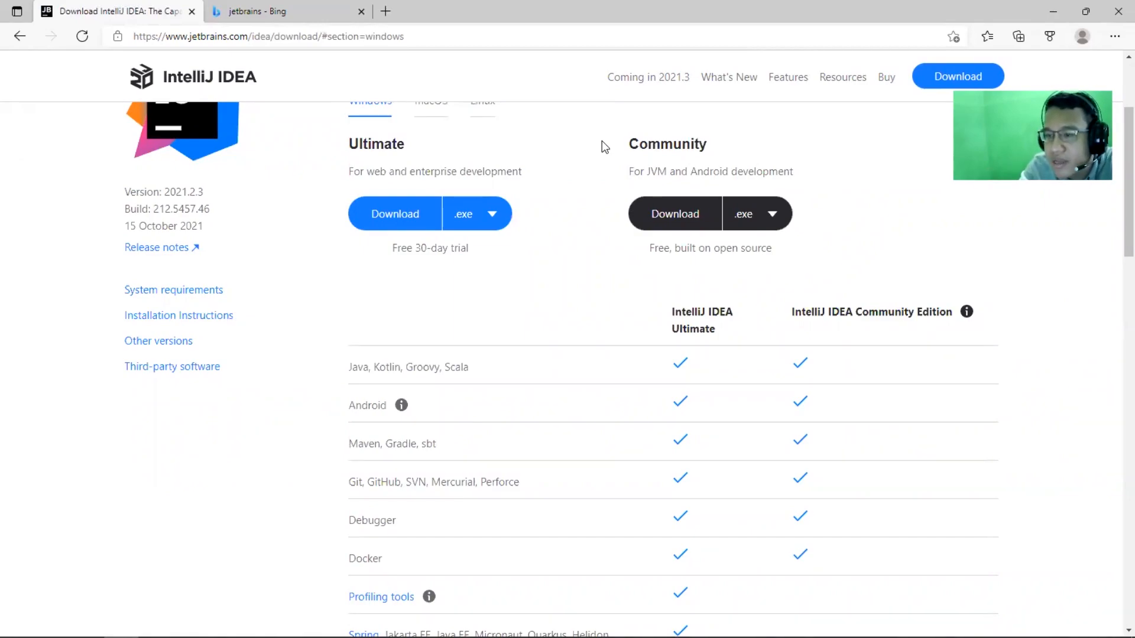
{"action": "left_click_drag", "start_coordinate": [601, 140], "coordinate": [708, 151]}
{"action": "left_click", "coordinate": [708, 152]}
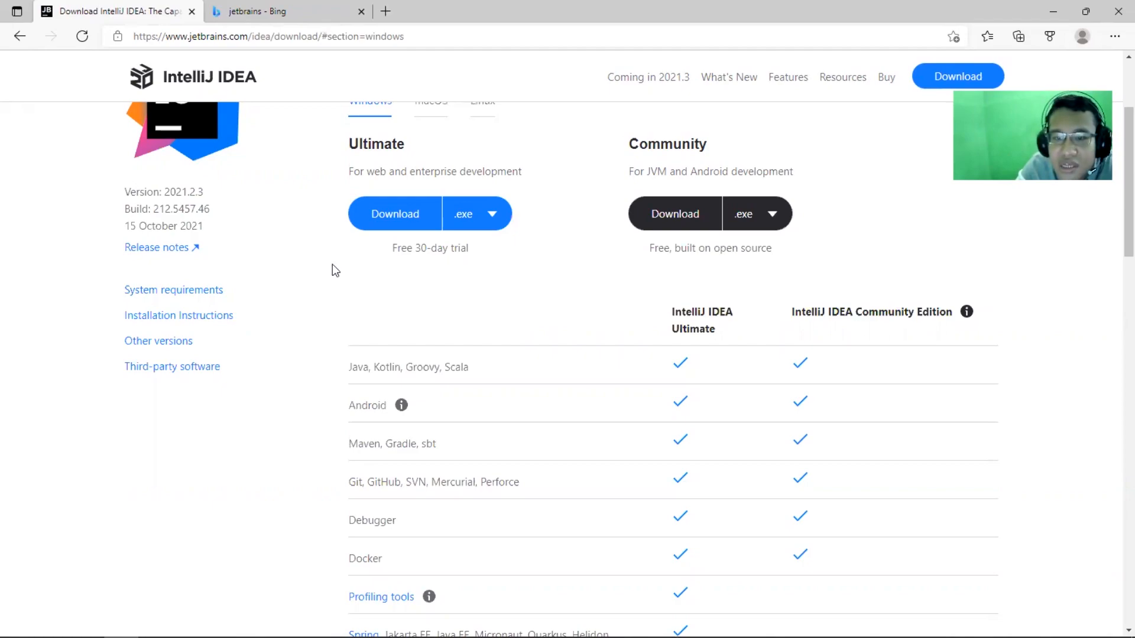
{"action": "scroll", "coordinate": [332, 265], "scroll_direction": "up", "scroll_amount": 2}
{"action": "left_click_drag", "start_coordinate": [347, 236], "coordinate": [408, 240]}
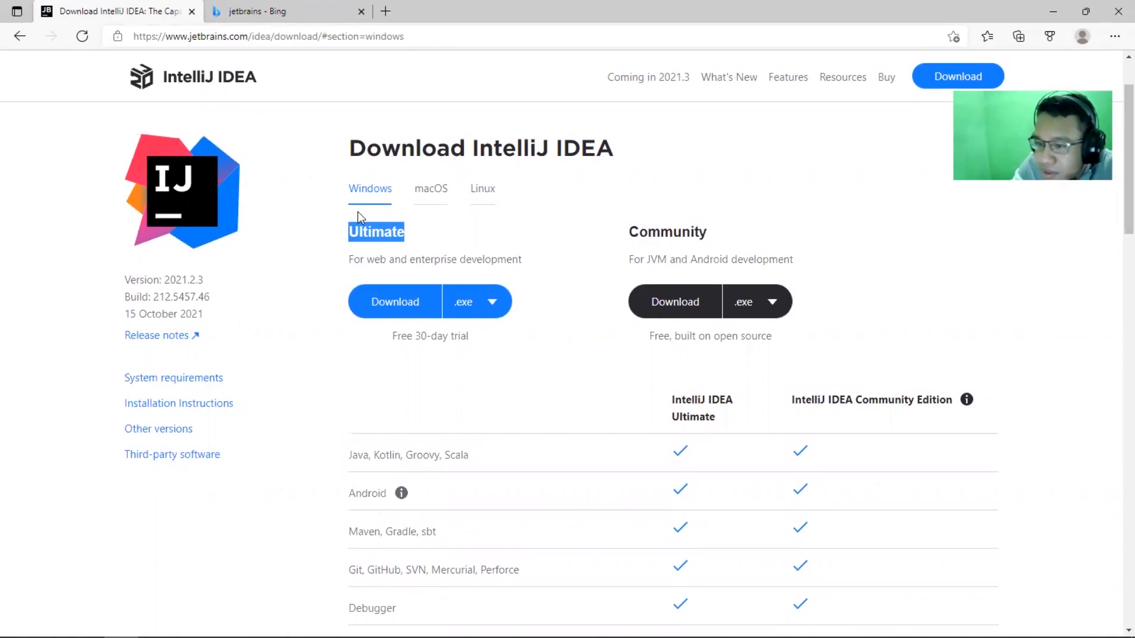
{"action": "left_click", "coordinate": [353, 231]}
{"action": "left_click_drag", "start_coordinate": [314, 232], "coordinate": [391, 224]}
{"action": "left_click", "coordinate": [391, 224]}
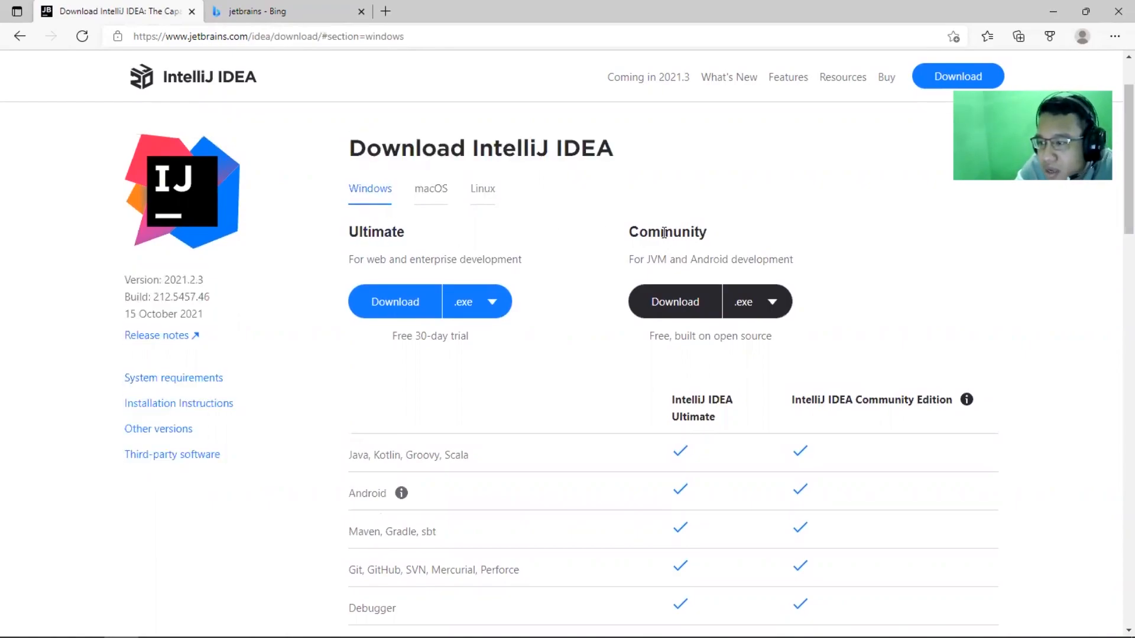
Review the feature comparison table for IntelliJ IDEA Ultimate and Community Edition
{"action": "scroll", "coordinate": [660, 231], "scroll_direction": "down", "scroll_amount": 3}
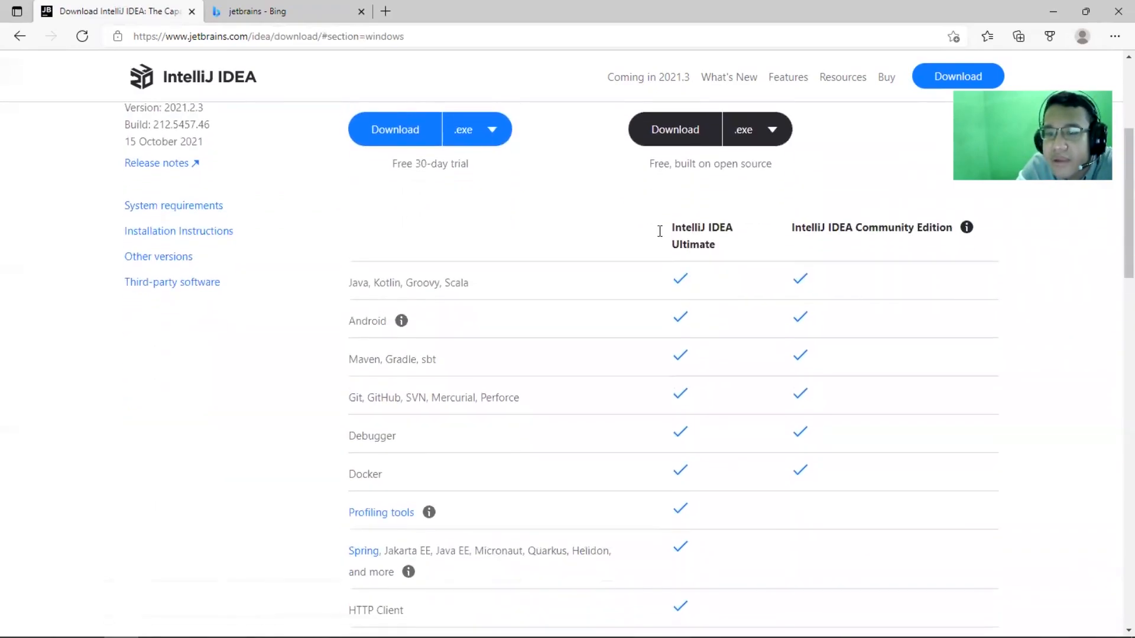
{"action": "scroll", "coordinate": [659, 233], "scroll_direction": "up", "scroll_amount": 1}
{"action": "scroll", "coordinate": [1116, 238], "scroll_direction": "down", "scroll_amount": 1}
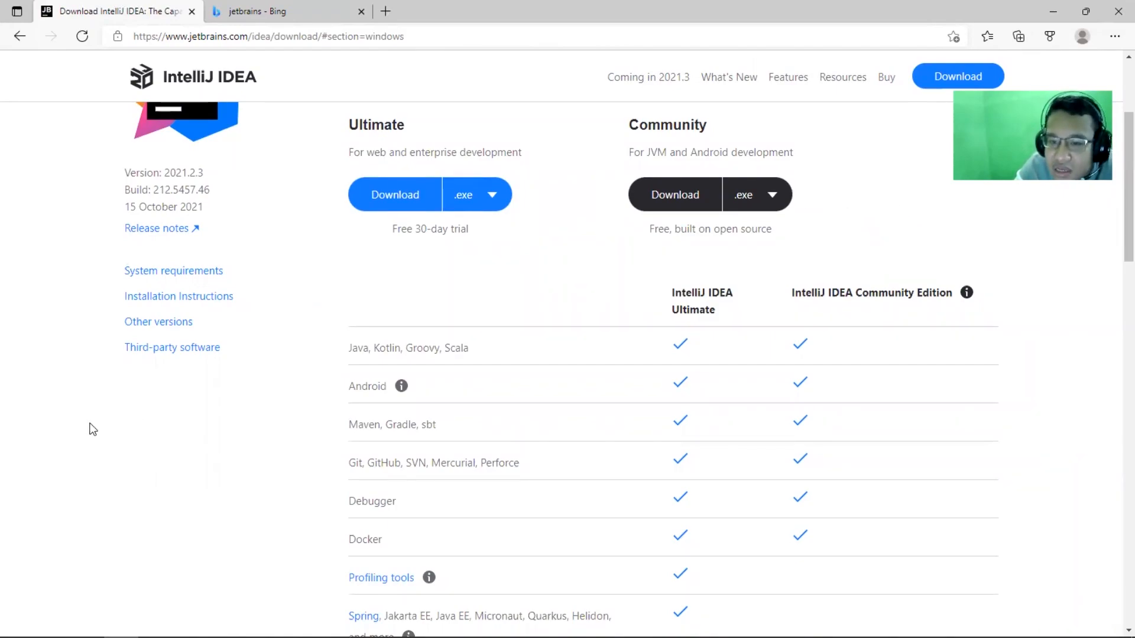
{"action": "scroll", "coordinate": [364, 337], "scroll_direction": "down", "scroll_amount": 3}
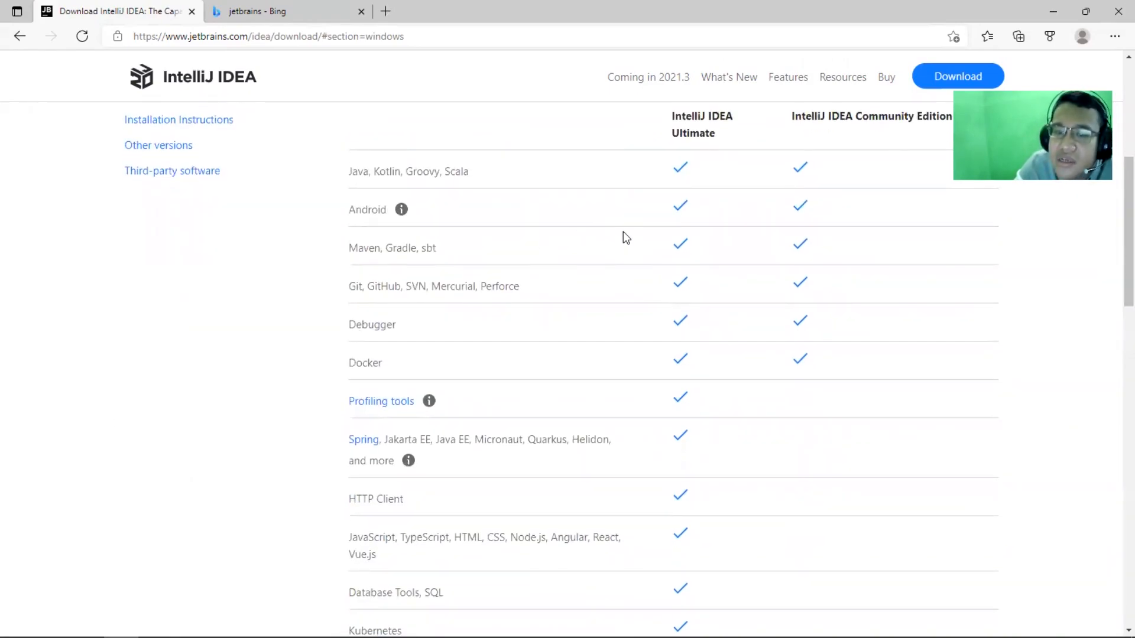
{"action": "scroll", "coordinate": [563, 341], "scroll_direction": "down", "scroll_amount": 6}
{"action": "scroll", "coordinate": [564, 342], "scroll_direction": "up", "scroll_amount": 5}
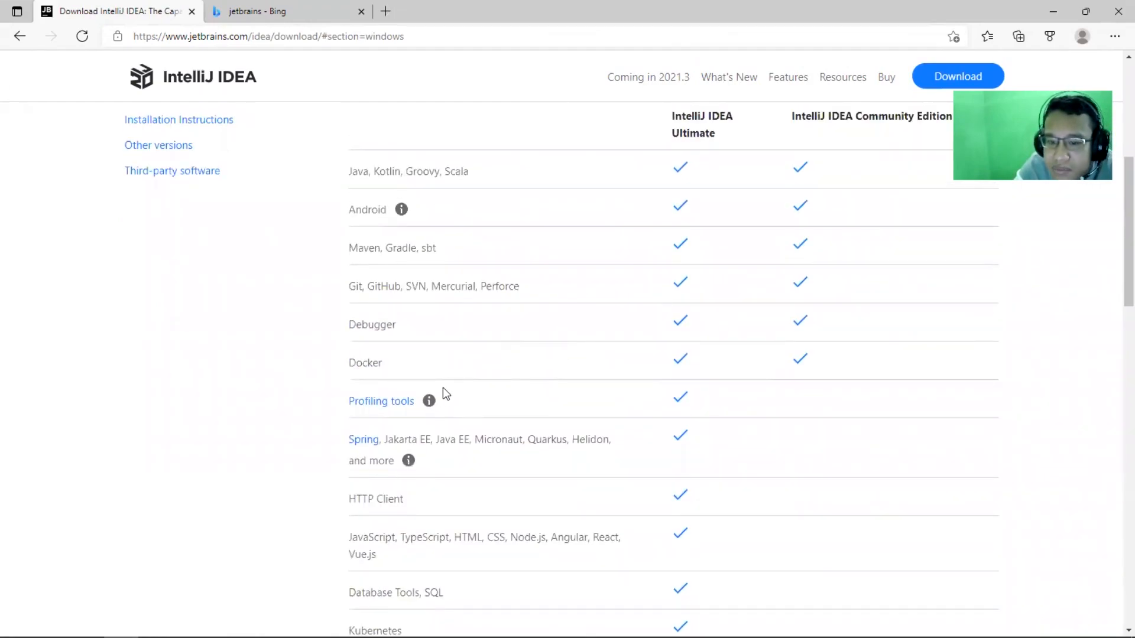
{"action": "scroll", "coordinate": [441, 392], "scroll_direction": "down", "scroll_amount": 3}
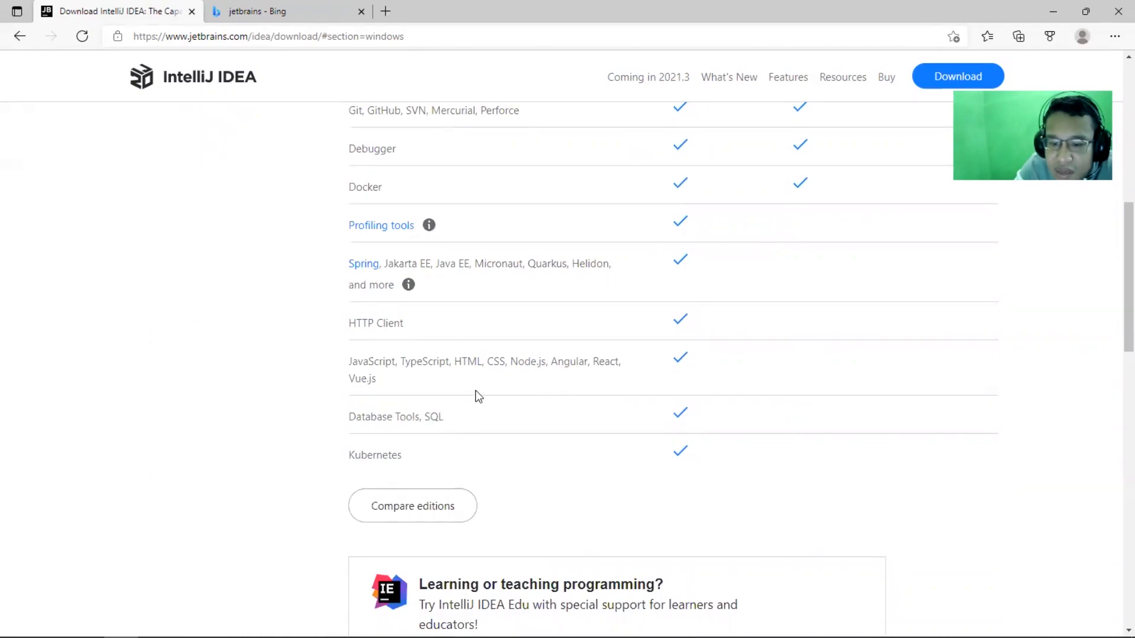
{"action": "scroll", "coordinate": [477, 395], "scroll_direction": "up", "scroll_amount": 10}
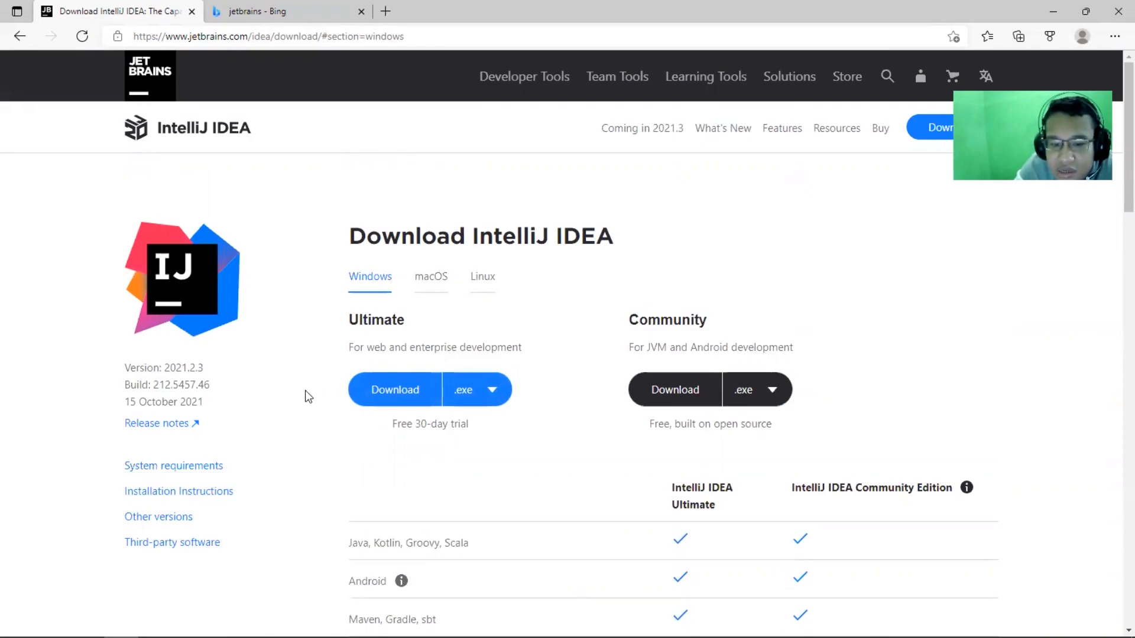
Check the system requirements for IntelliJ IDEA on Windows, then dismiss them
{"action": "left_click", "coordinate": [150, 466]}
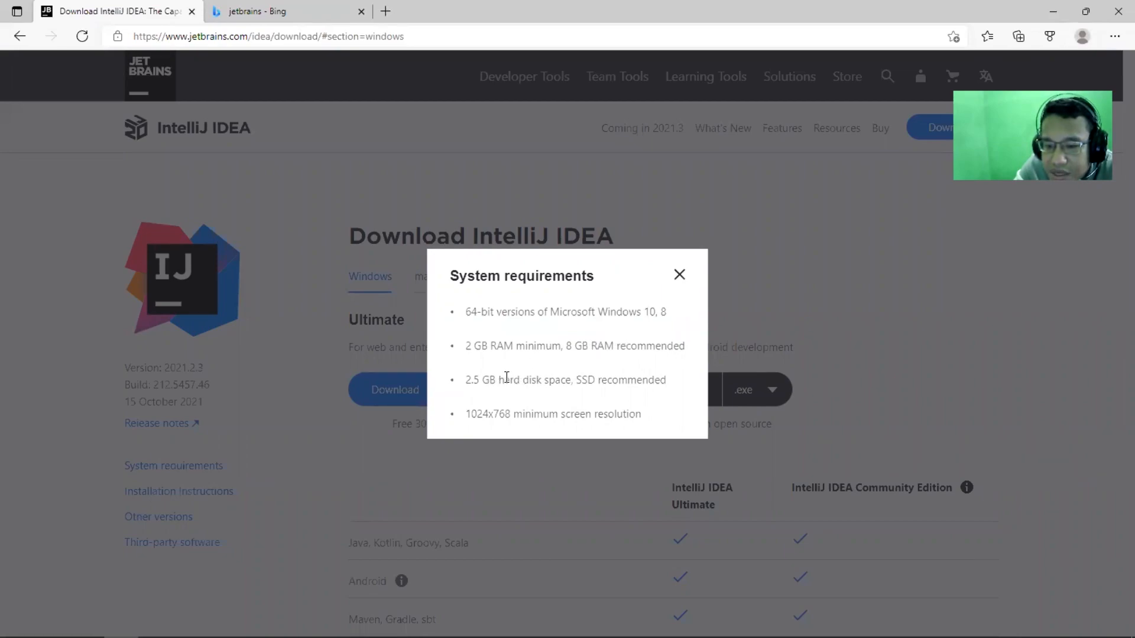
{"action": "left_click_drag", "start_coordinate": [583, 373], "coordinate": [644, 381]}
{"action": "left_click", "coordinate": [588, 384]}
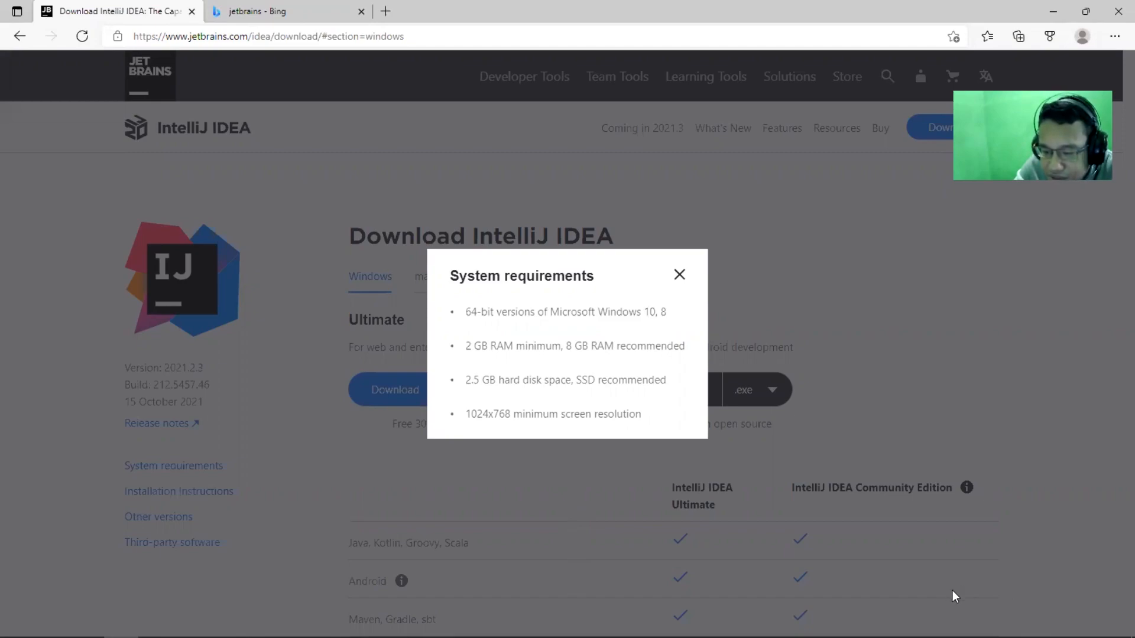
{"action": "key", "text": "super"}
{"action": "left_click", "coordinate": [740, 453]}
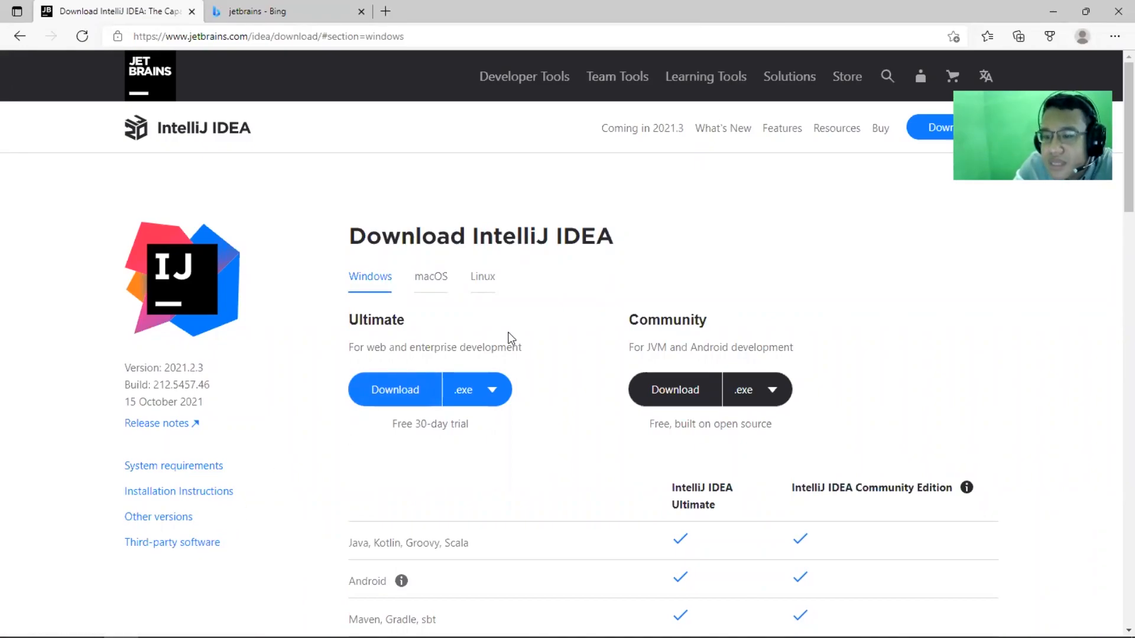
Check the Community edition's Windows package formats, start downloading its .exe installer, and dismiss the downloads list
{"action": "scroll", "coordinate": [577, 324], "scroll_direction": "down", "scroll_amount": 3}
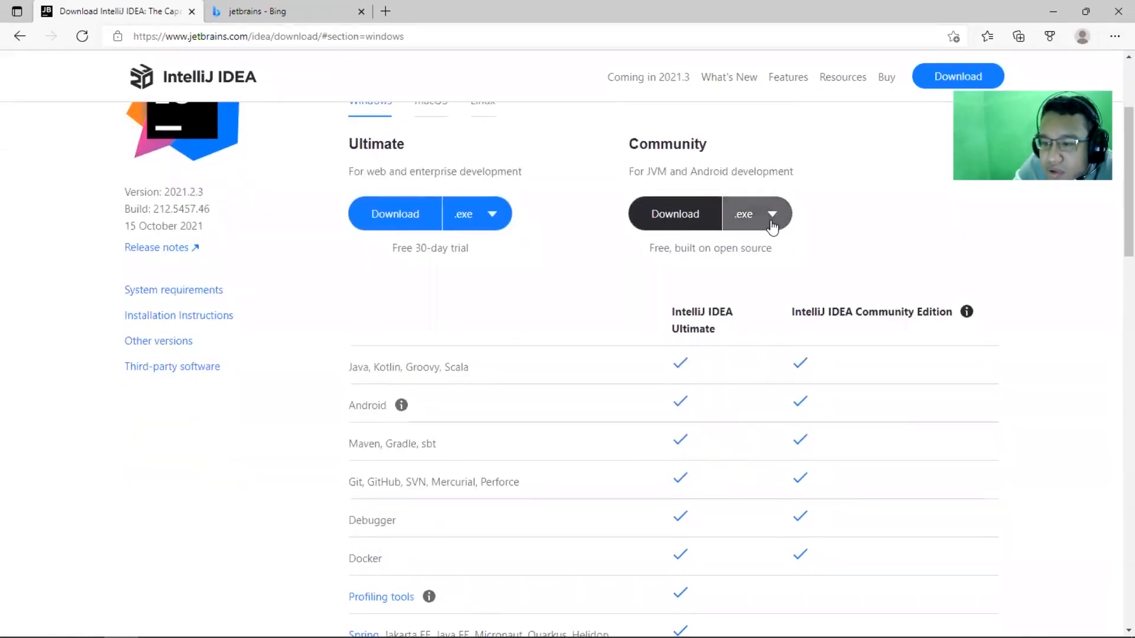
{"action": "left_click", "coordinate": [748, 219]}
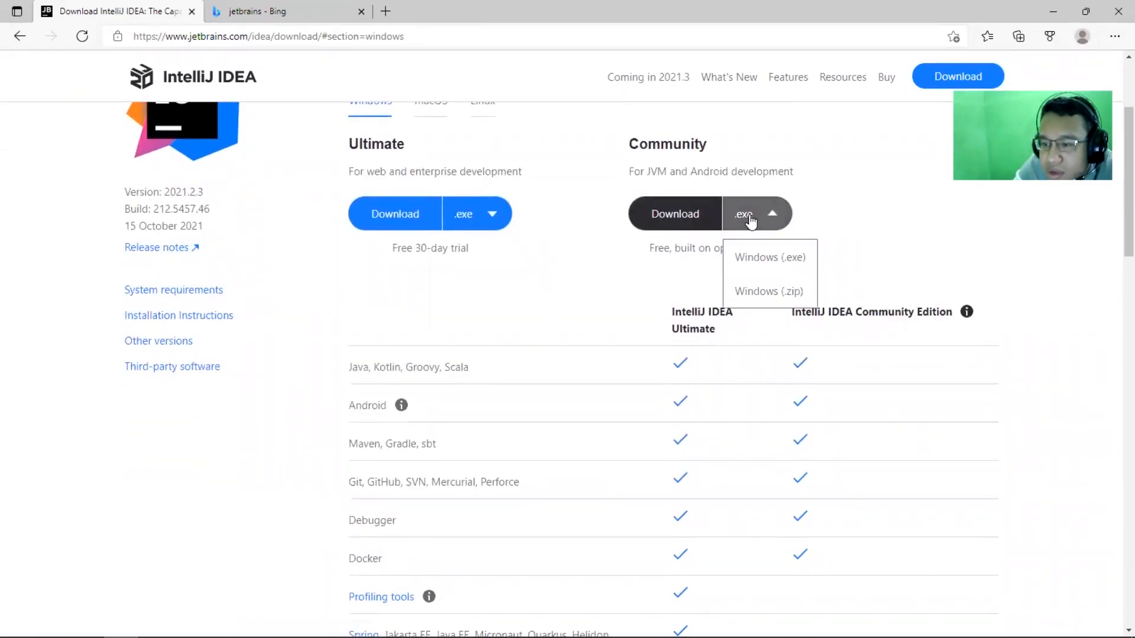
{"action": "scroll", "coordinate": [751, 220], "scroll_direction": "up", "scroll_amount": 2}
{"action": "left_click", "coordinate": [774, 304]}
{"action": "left_click", "coordinate": [774, 304]}
{"action": "left_click", "coordinate": [501, 305]}
{"action": "left_click", "coordinate": [701, 320]}
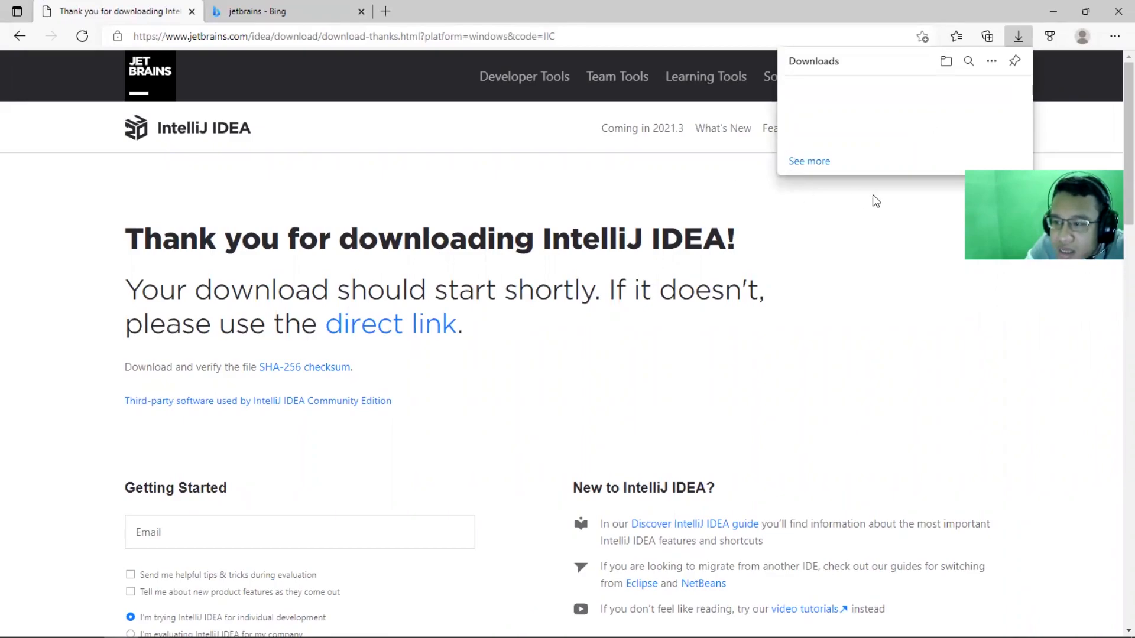
{"action": "left_click", "coordinate": [808, 223]}
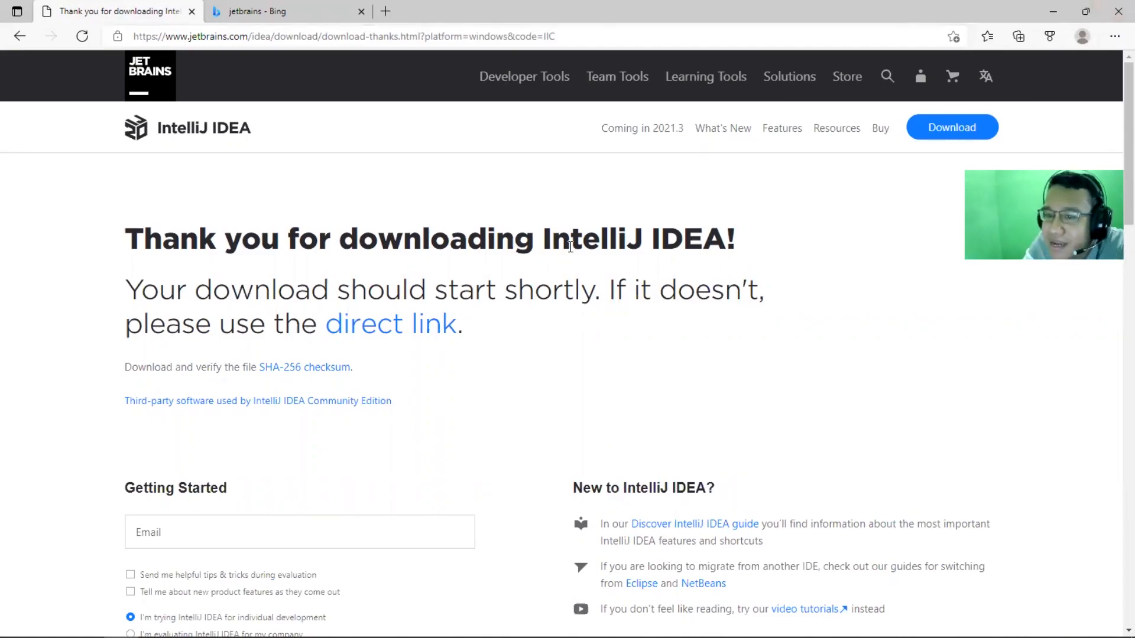
Open the JetBrains Toolbox App page from the developer tools list and view its download and feature sections
{"action": "left_click", "coordinate": [534, 69]}
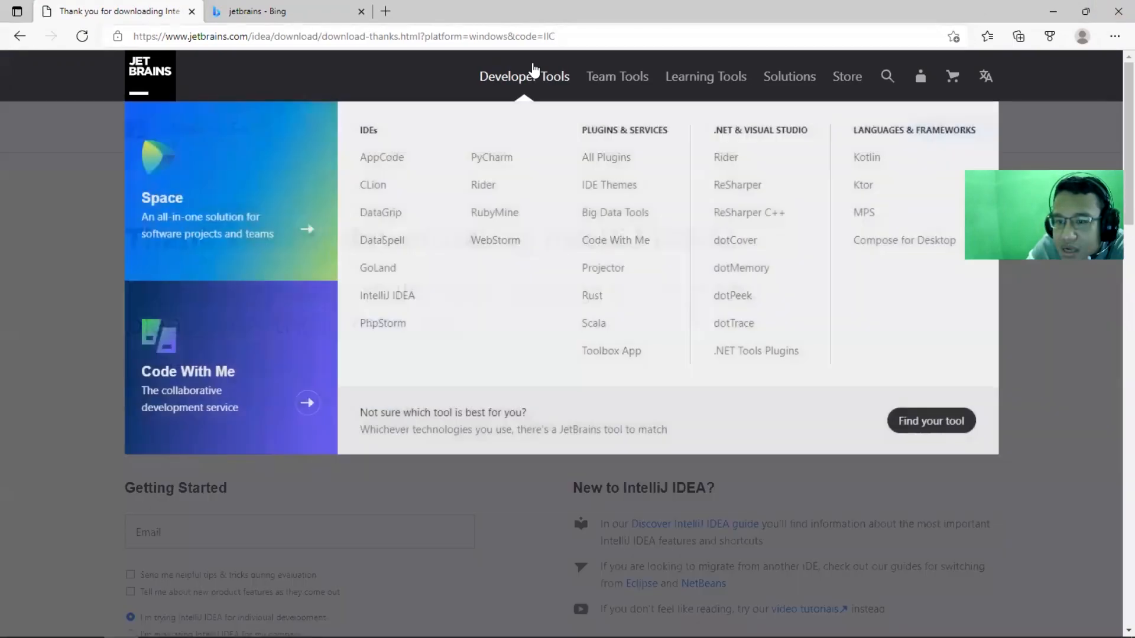
{"action": "left_click", "coordinate": [595, 362]}
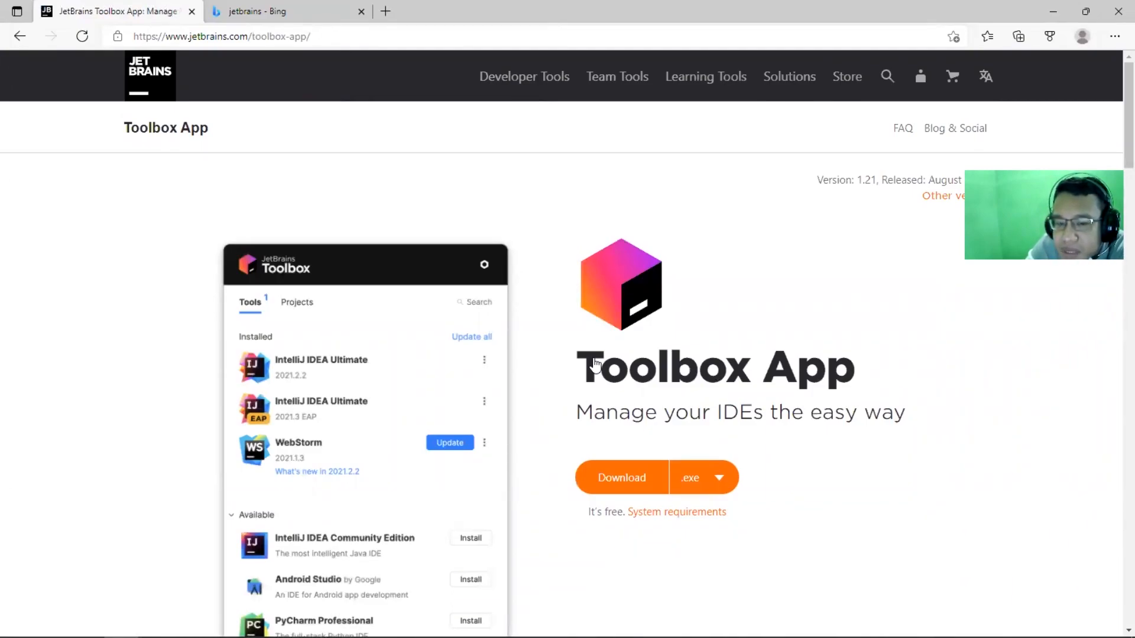
{"action": "scroll", "coordinate": [378, 329], "scroll_direction": "down", "scroll_amount": 1}
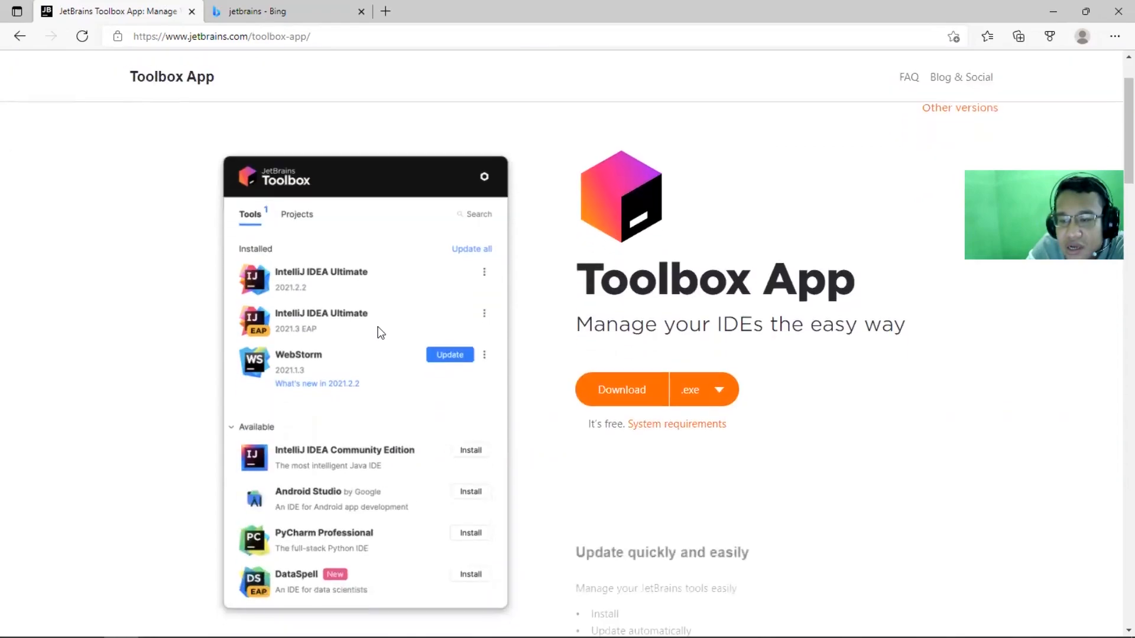
{"action": "scroll", "coordinate": [380, 333], "scroll_direction": "down", "scroll_amount": 1}
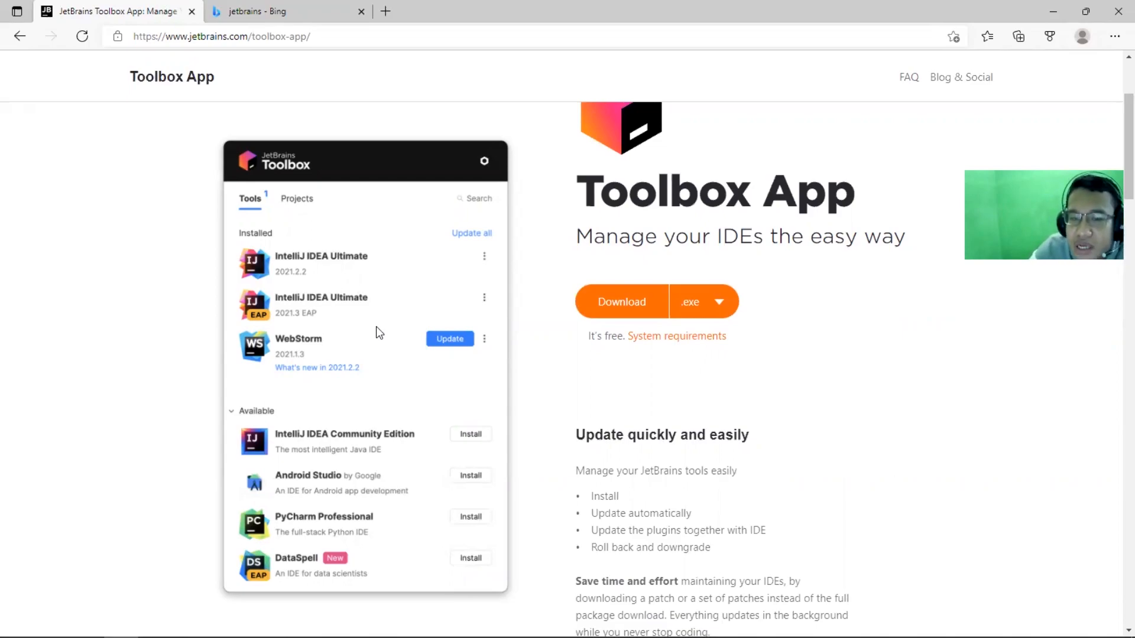
Read through the Toolbox App page's feature sections, from quick updates to opening projects, then return to its download section
{"action": "scroll", "coordinate": [590, 372], "scroll_direction": "down", "scroll_amount": 8}
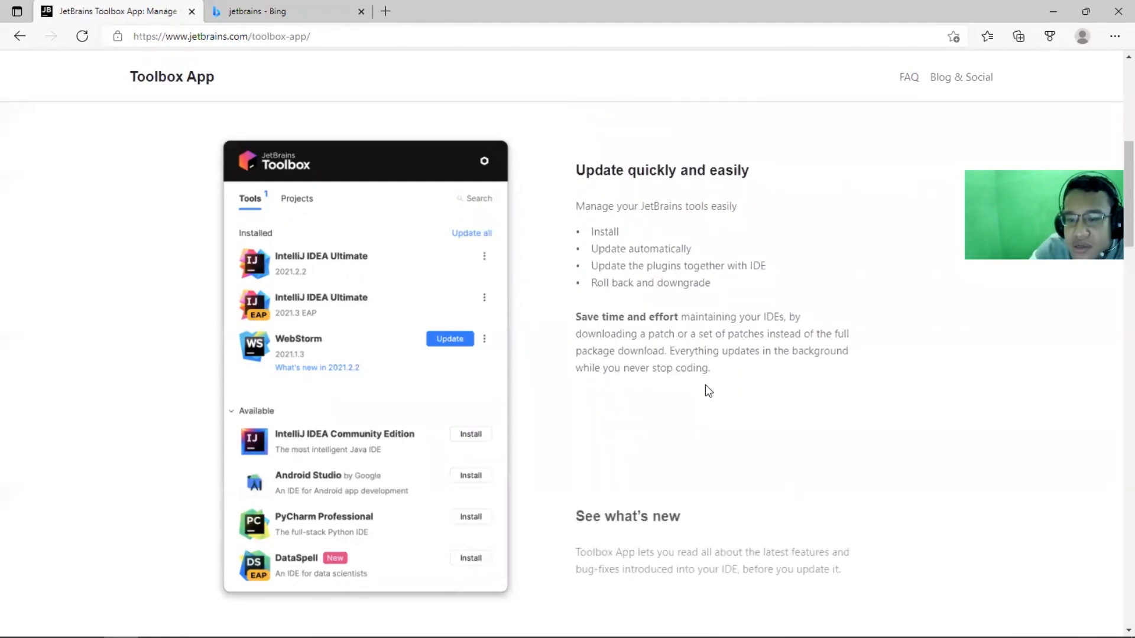
{"action": "scroll", "coordinate": [708, 390], "scroll_direction": "down", "scroll_amount": 9}
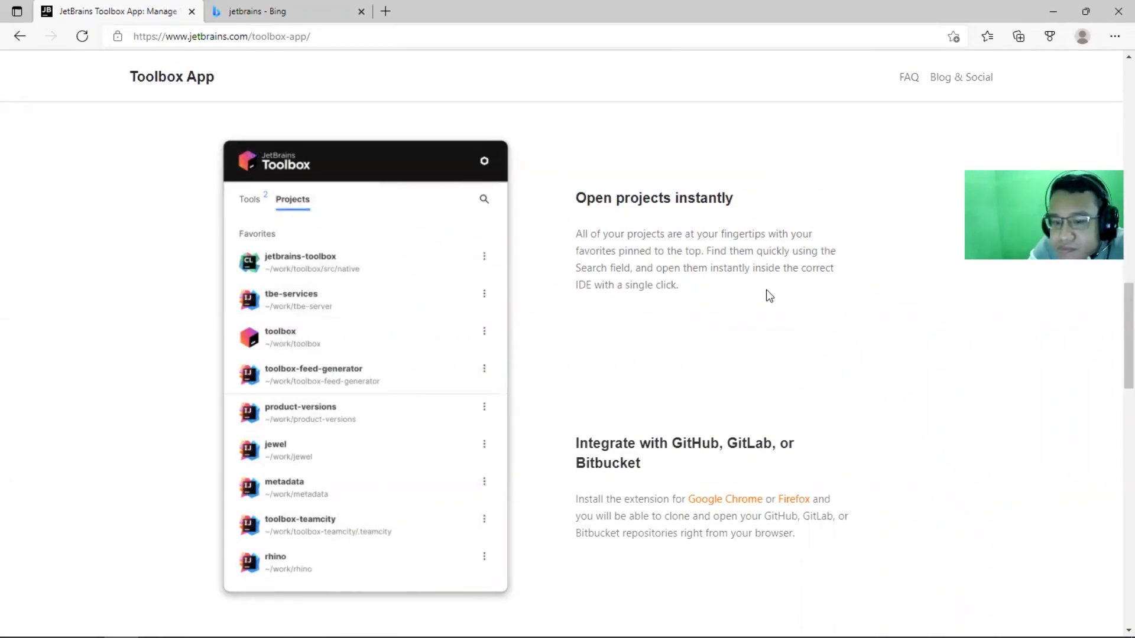
{"action": "scroll", "coordinate": [733, 287], "scroll_direction": "up", "scroll_amount": 3}
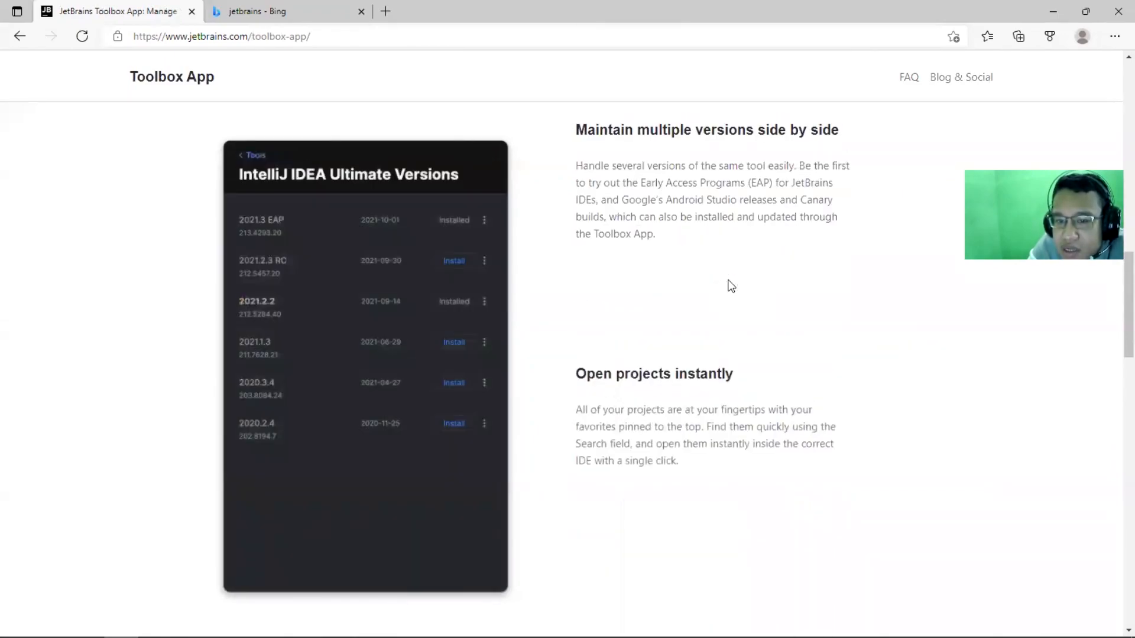
{"action": "scroll", "coordinate": [731, 286], "scroll_direction": "up", "scroll_amount": 10}
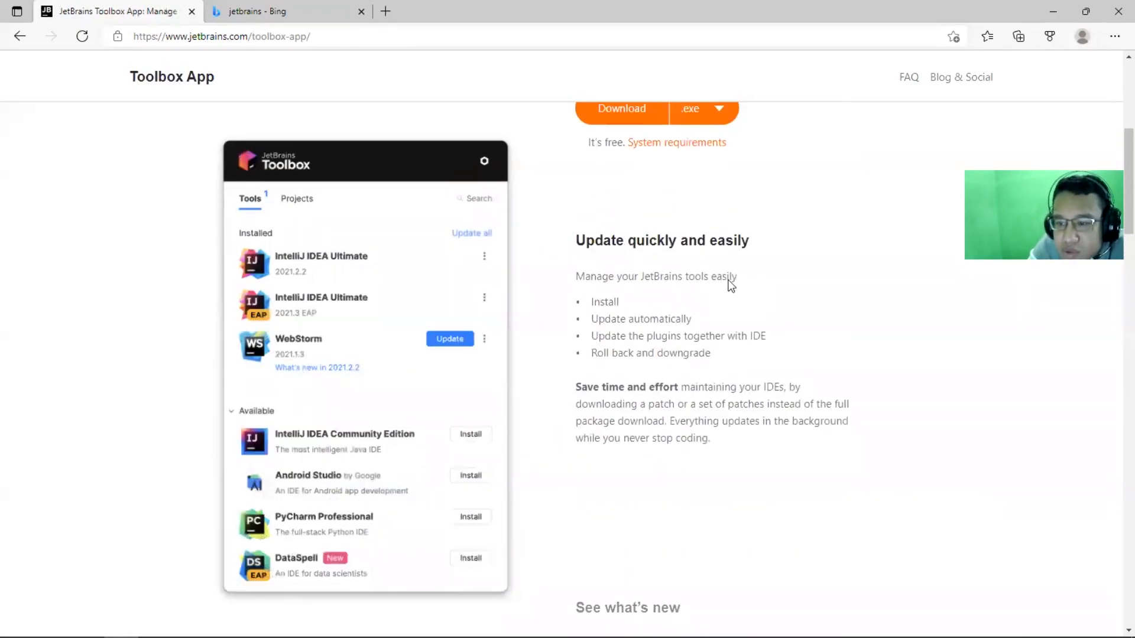
{"action": "scroll", "coordinate": [731, 286], "scroll_direction": "up", "scroll_amount": 3}
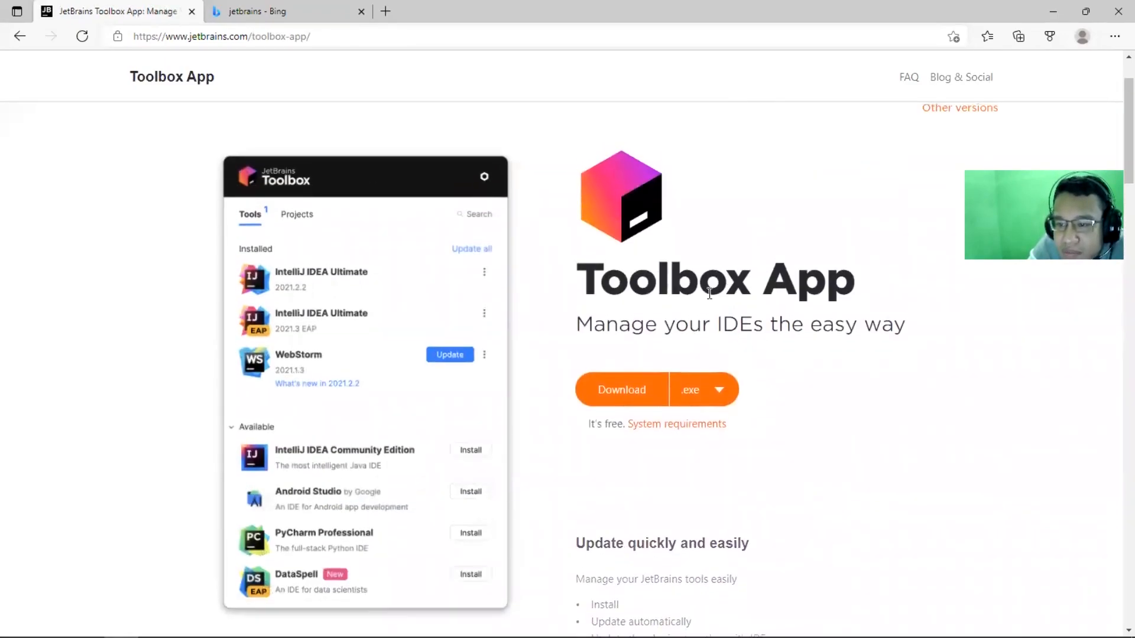
Start downloading the Toolbox App's Windows .exe installer, cancel the download, and return to the Toolbox App page
{"action": "left_click", "coordinate": [660, 397]}
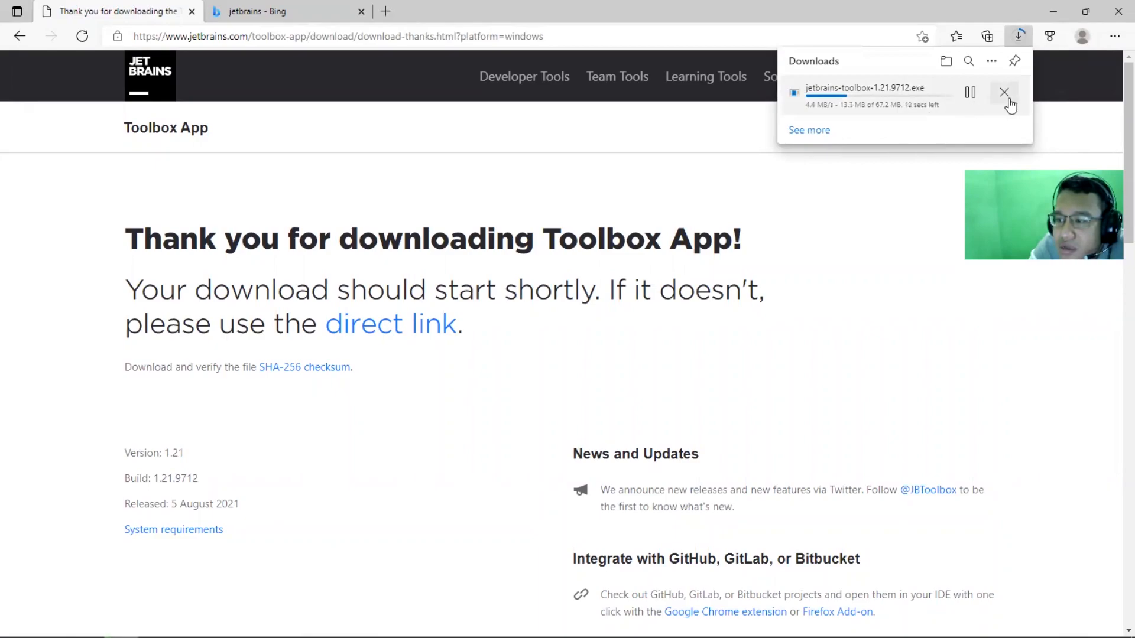
{"action": "left_click", "coordinate": [1004, 93]}
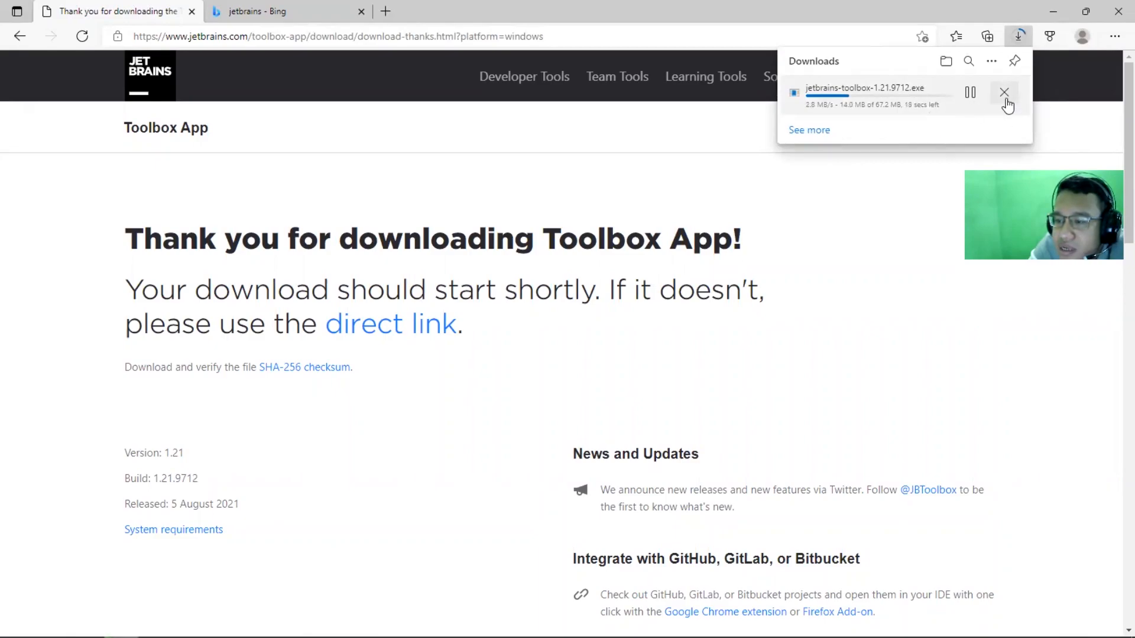
{"action": "left_click", "coordinate": [1085, 122]}
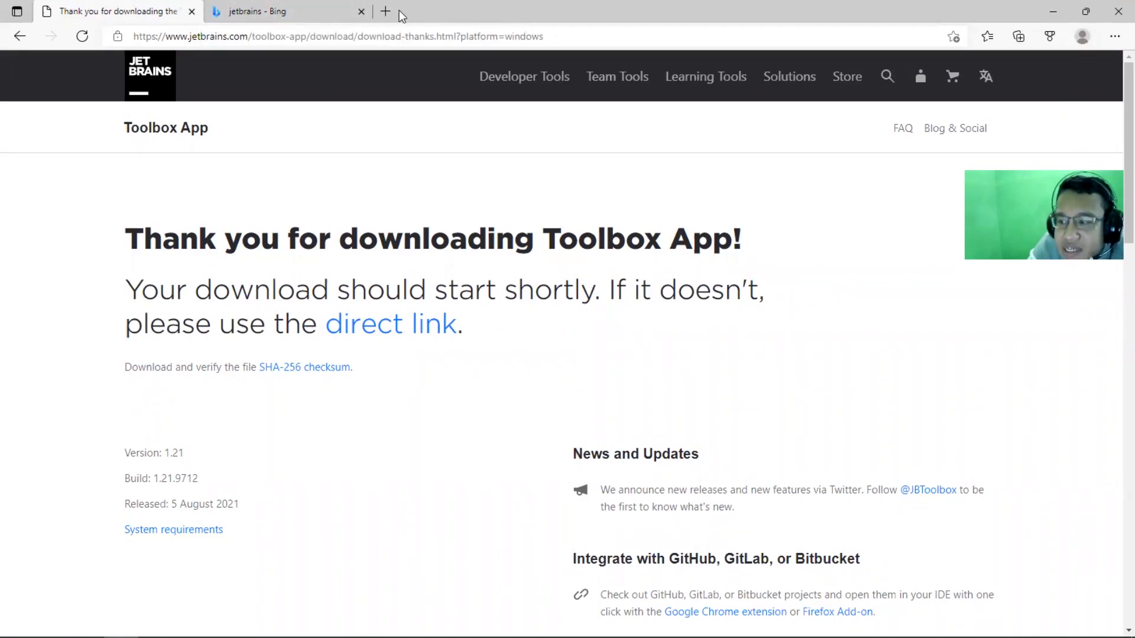
{"action": "key", "text": "alt+Left"}
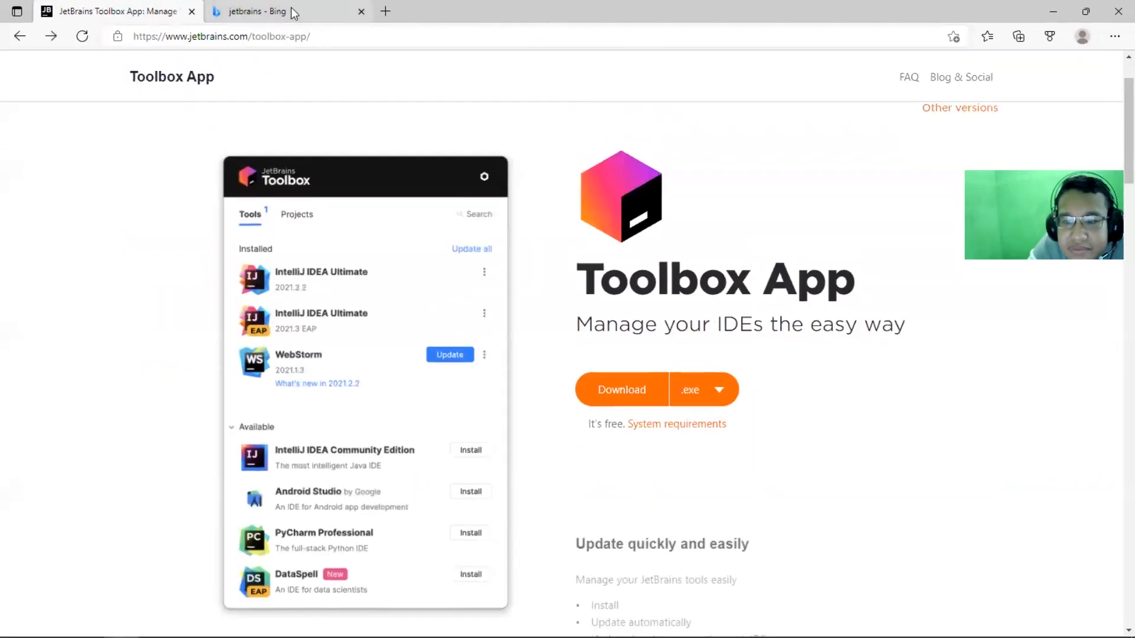
Move the Bing tab to the front, search for "java development kit", and look at the image and web results
{"action": "left_click_drag", "start_coordinate": [291, 7], "coordinate": [127, 9]}
{"action": "left_click_drag", "start_coordinate": [403, 86], "coordinate": [7, 71]}
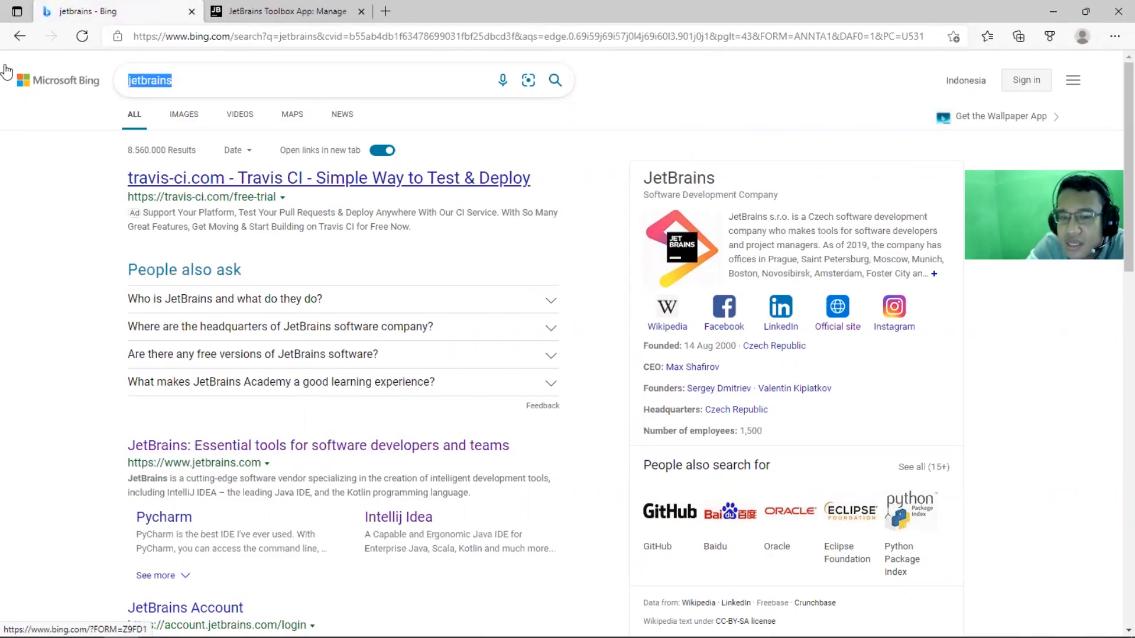
{"action": "type", "text": "java dev"}
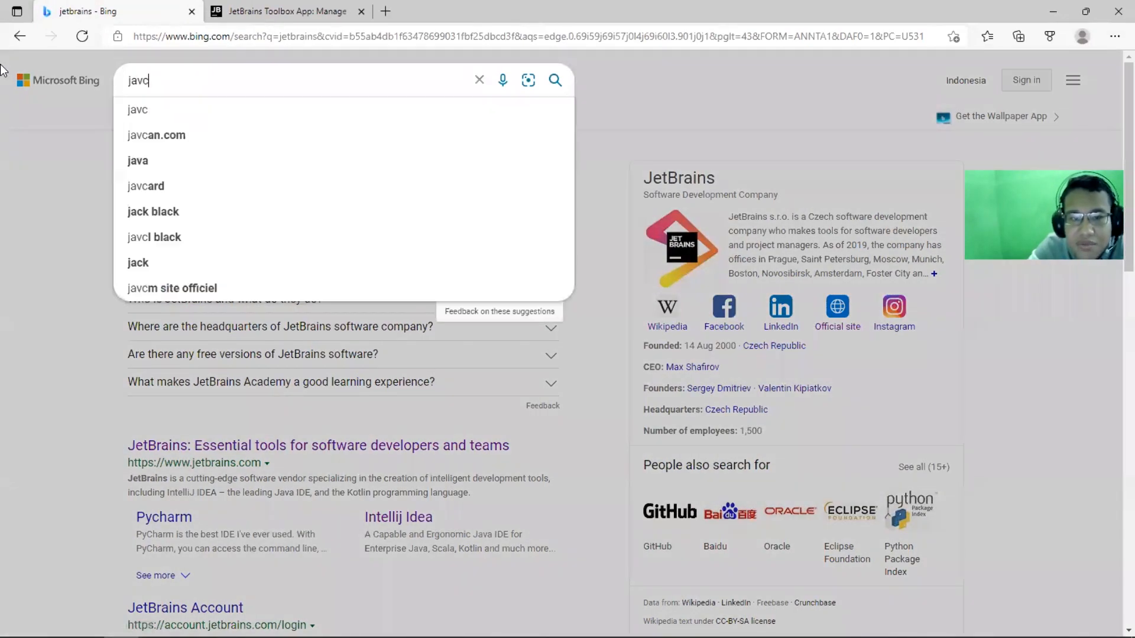
{"action": "type", "text": "el"}
{"action": "key", "text": "Down"}
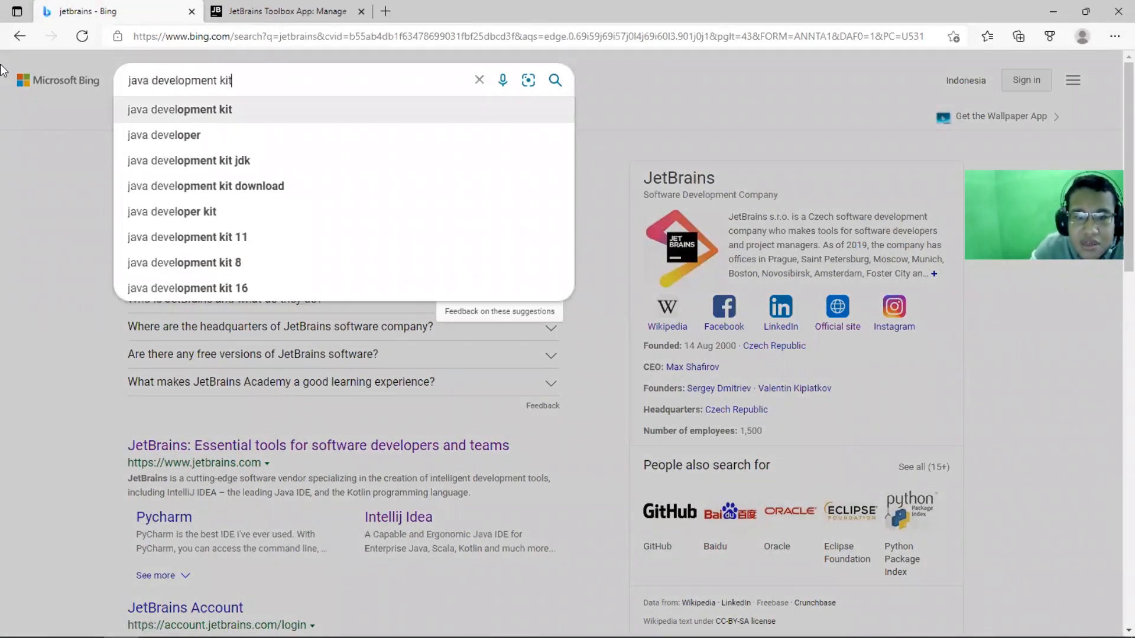
{"action": "key", "text": "Return"}
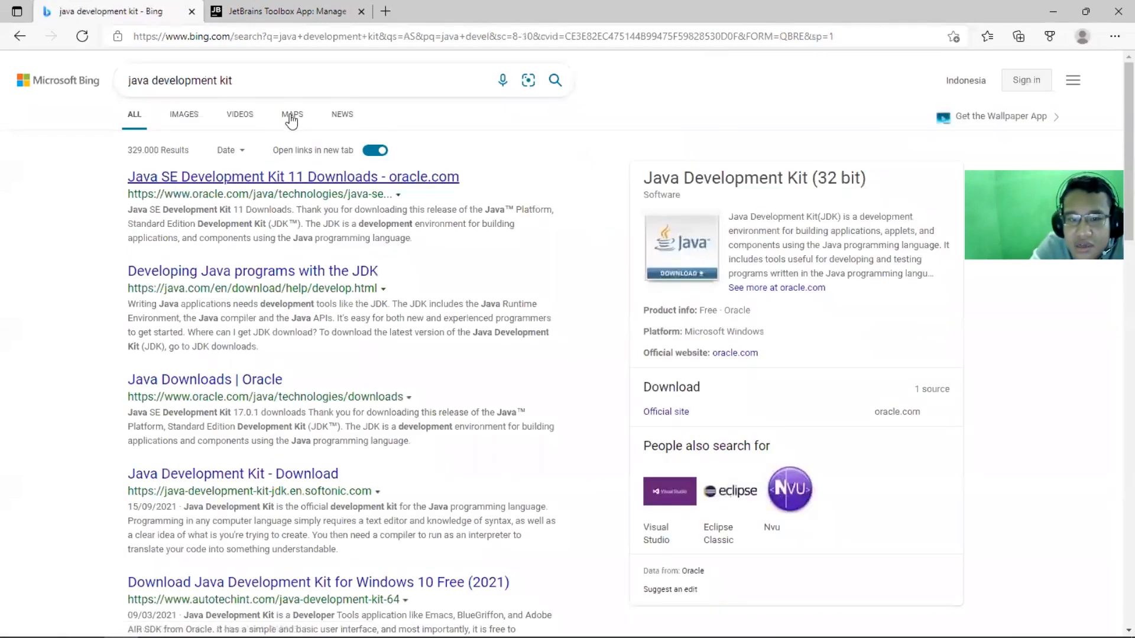
{"action": "left_click", "coordinate": [185, 118]}
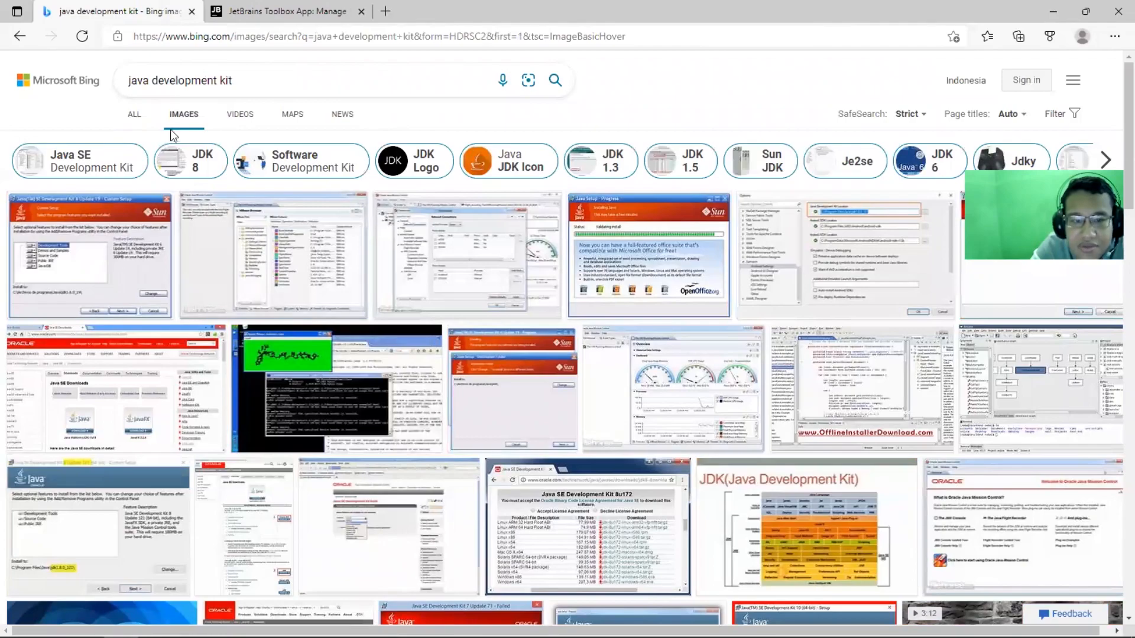
{"action": "left_click", "coordinate": [139, 116]}
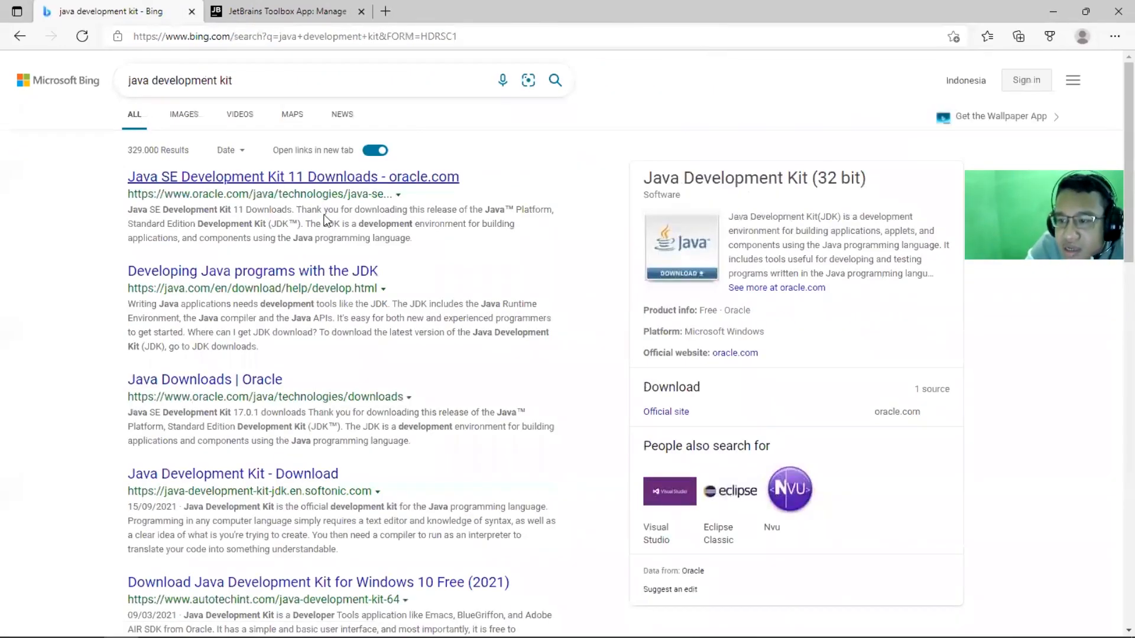
Search Bing for "open jdk" and go through the OpenJDK site to its JDK 17 release page
{"action": "left_click_drag", "start_coordinate": [233, 81], "coordinate": [6, 97]}
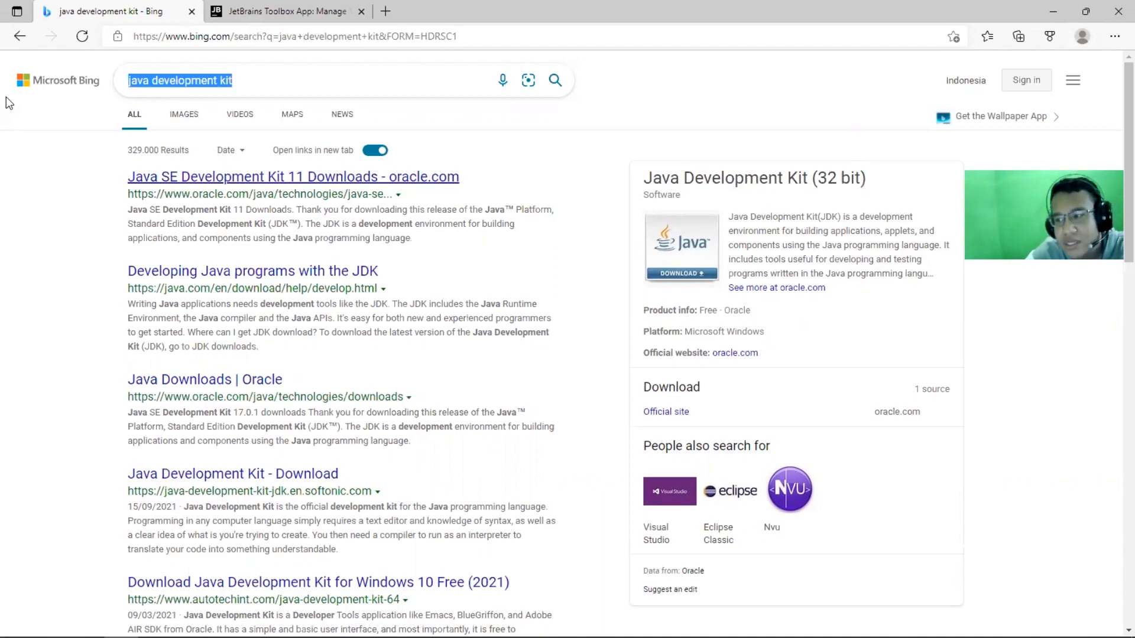
{"action": "type", "text": "op"}
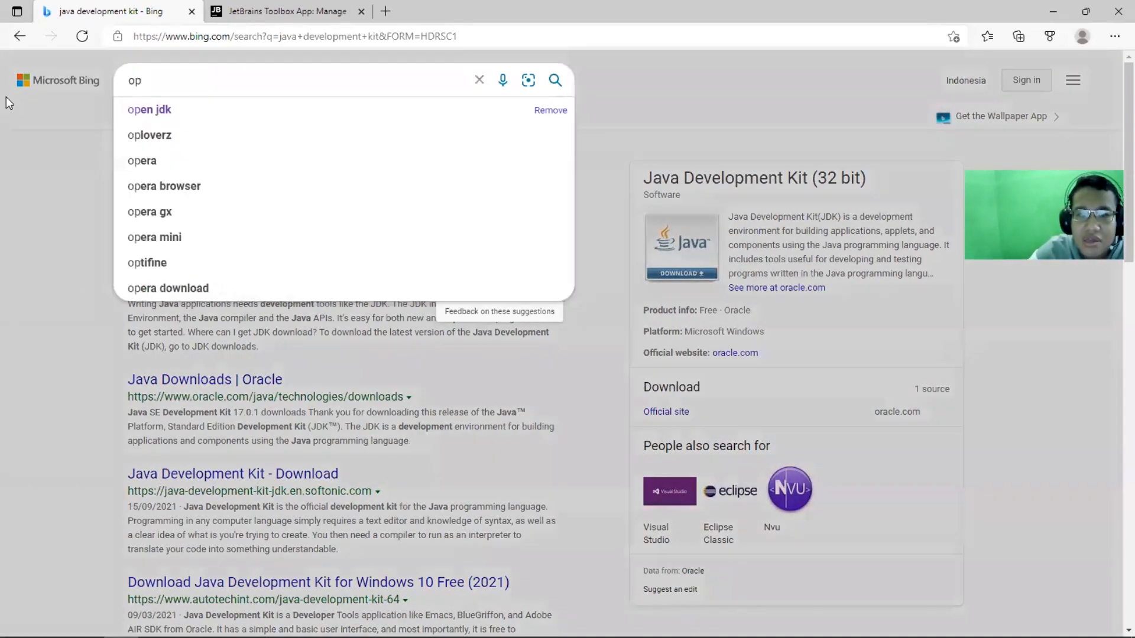
{"action": "type", "text": "en jdk"}
{"action": "key", "text": "Return"}
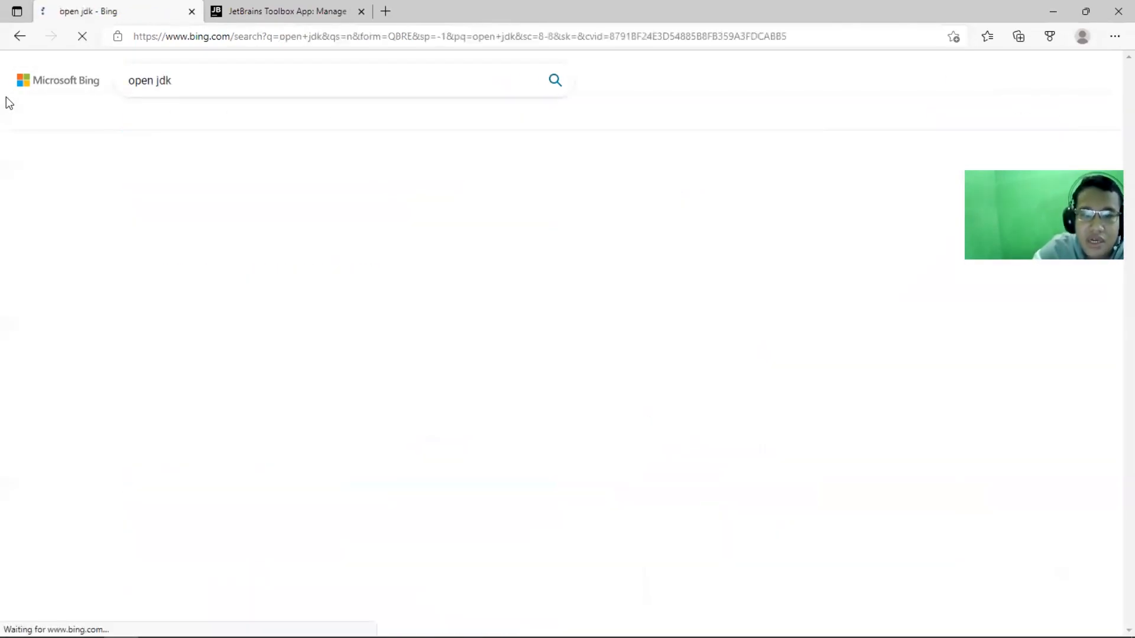
{"action": "left_click", "coordinate": [178, 177]}
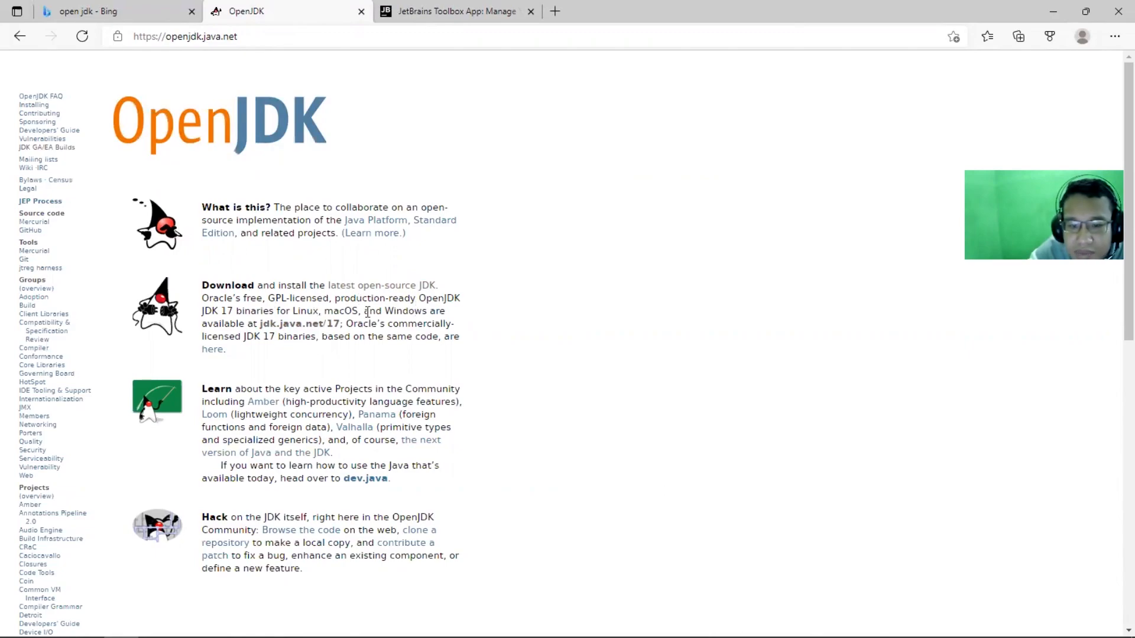
{"action": "left_click", "coordinate": [321, 330]}
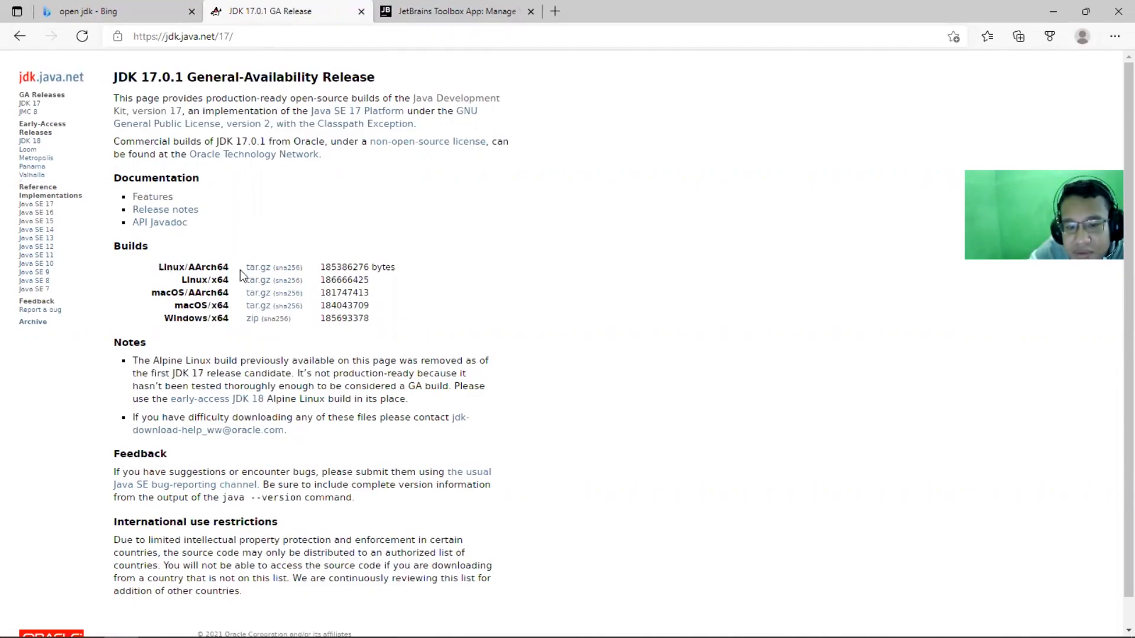
Start downloading the Windows/x64 zip build of JDK 17.0.1, cancel the download, and dismiss the downloads list
{"action": "left_click", "coordinate": [251, 322]}
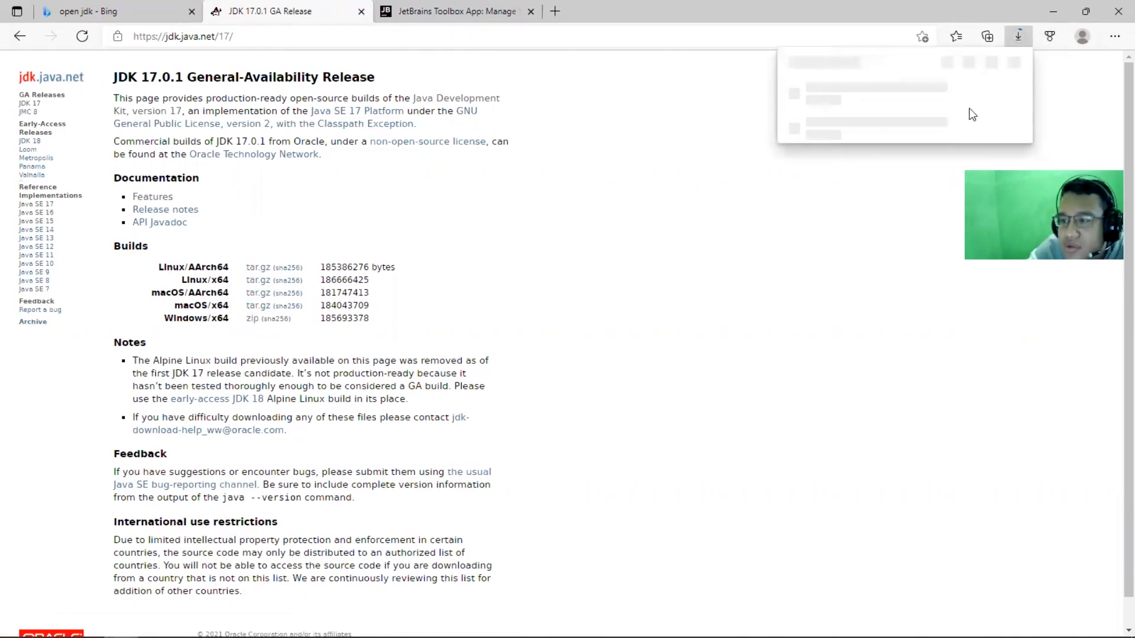
{"action": "left_click", "coordinate": [970, 93]}
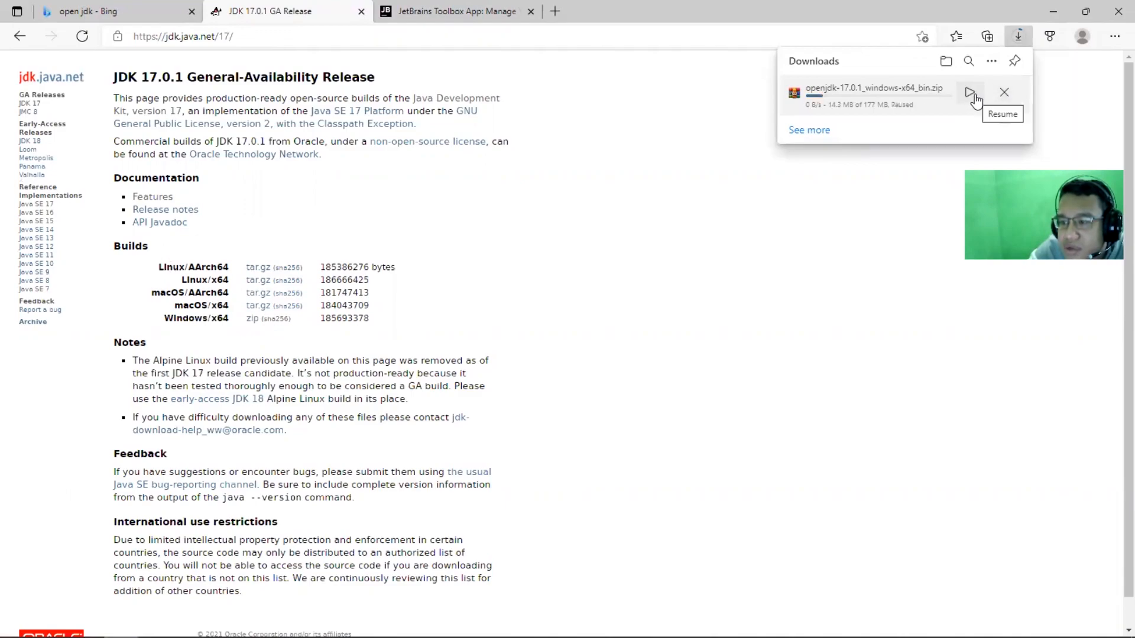
{"action": "left_click", "coordinate": [1007, 97]}
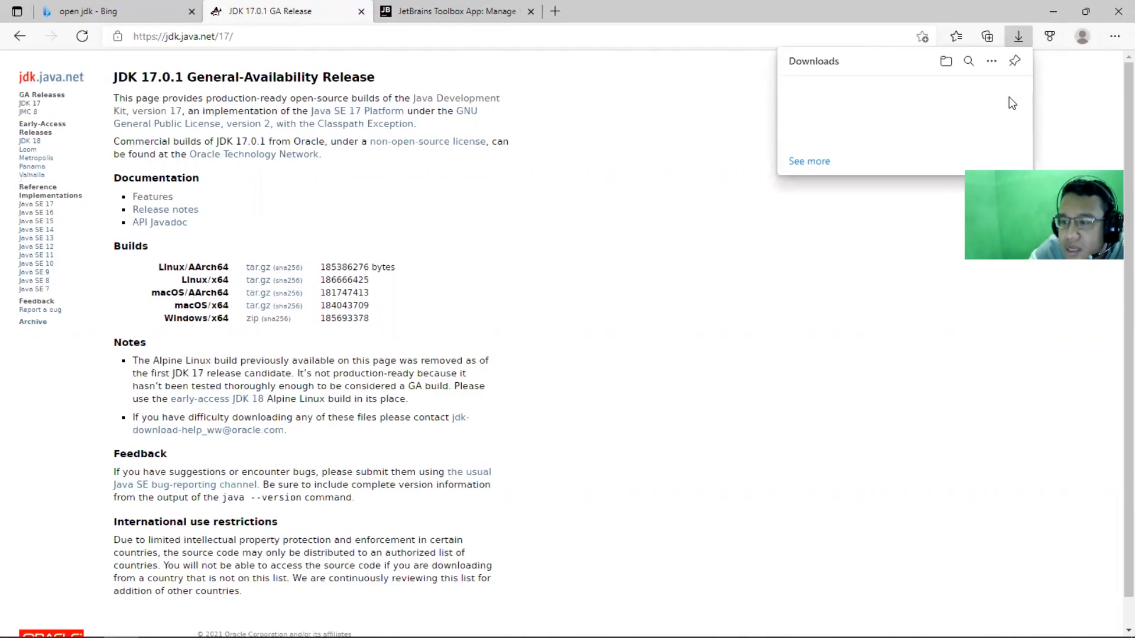
{"action": "left_click", "coordinate": [1021, 41]}
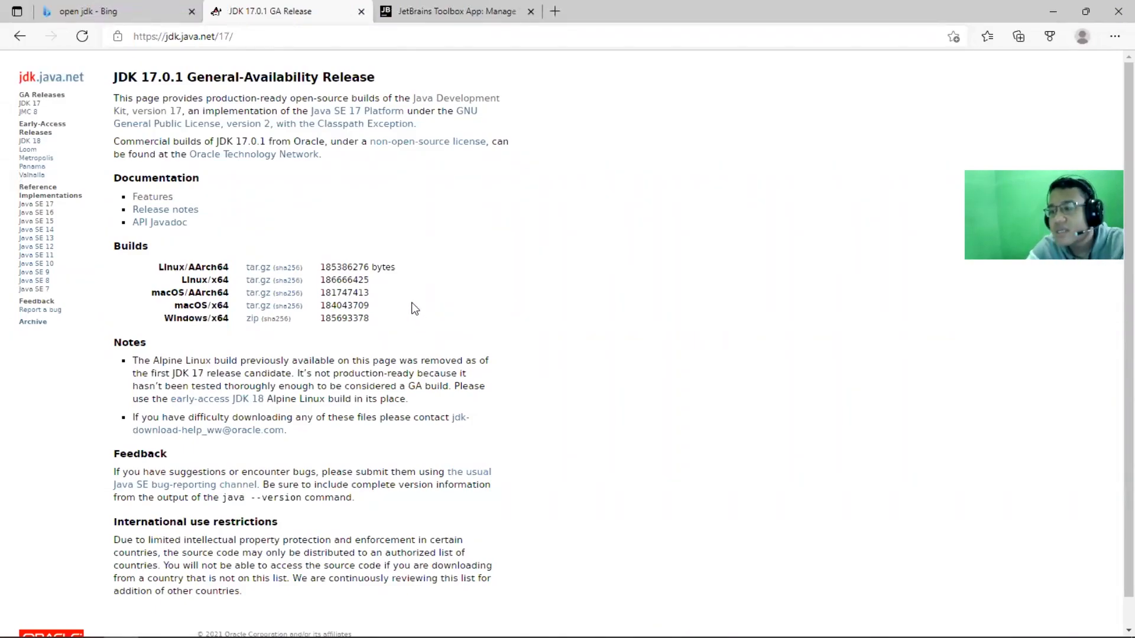
Switch to File Explorer, inspect the contents of the jdk-16.0.1 folder in Intellij Material, and return to the parent folder
{"action": "left_click", "coordinate": [156, 626]}
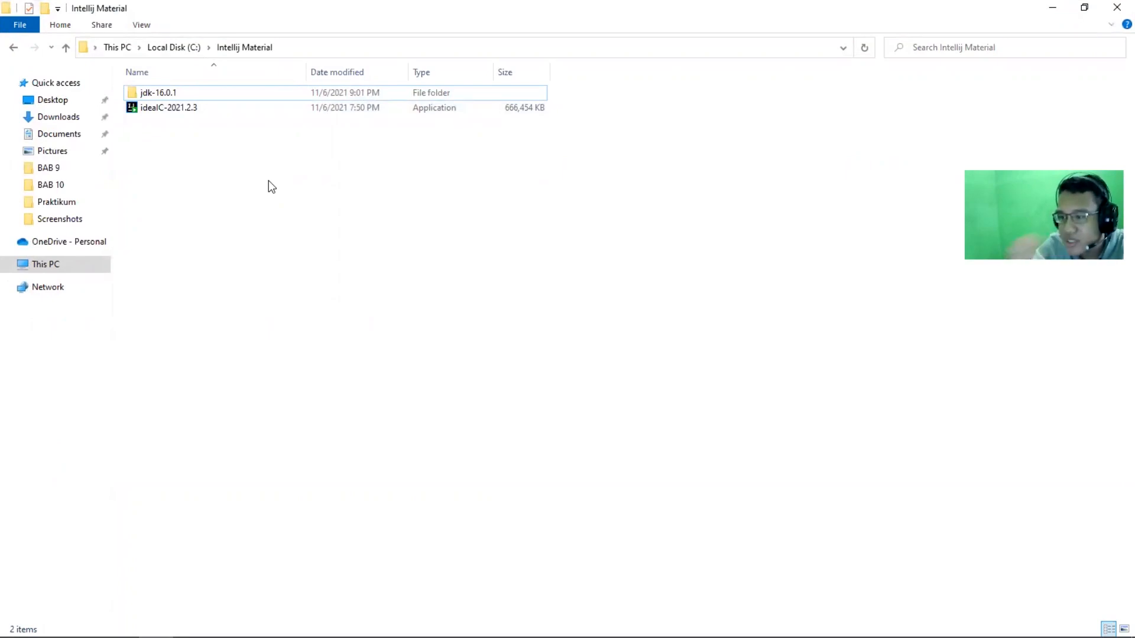
{"action": "left_click", "coordinate": [226, 94]}
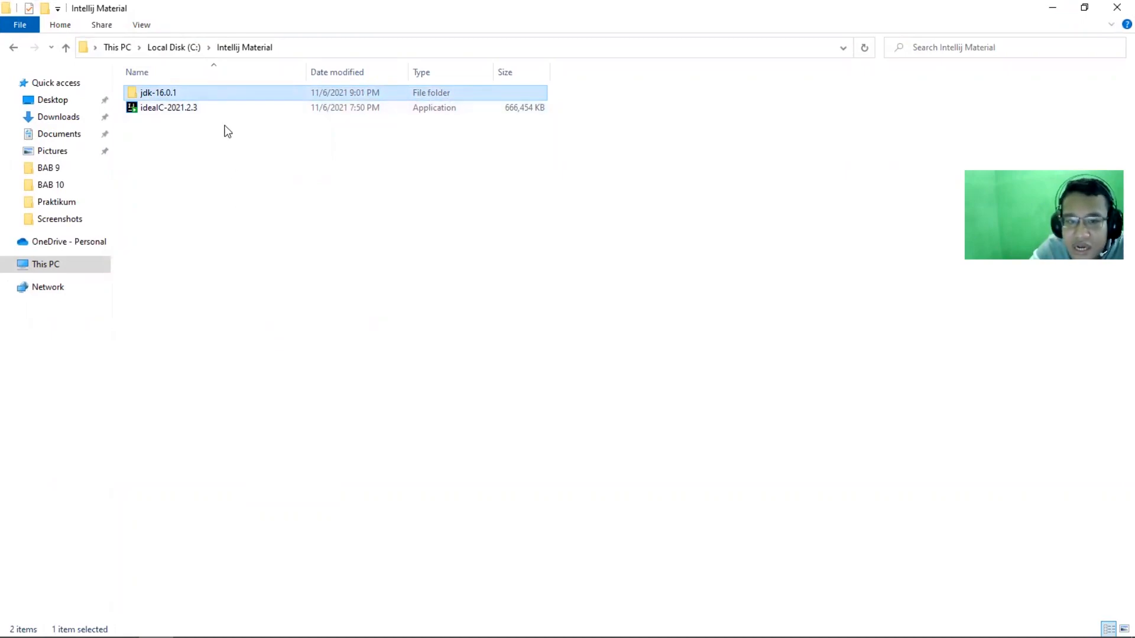
{"action": "double_click", "coordinate": [222, 93]}
{"action": "key", "text": "alt+Left"}
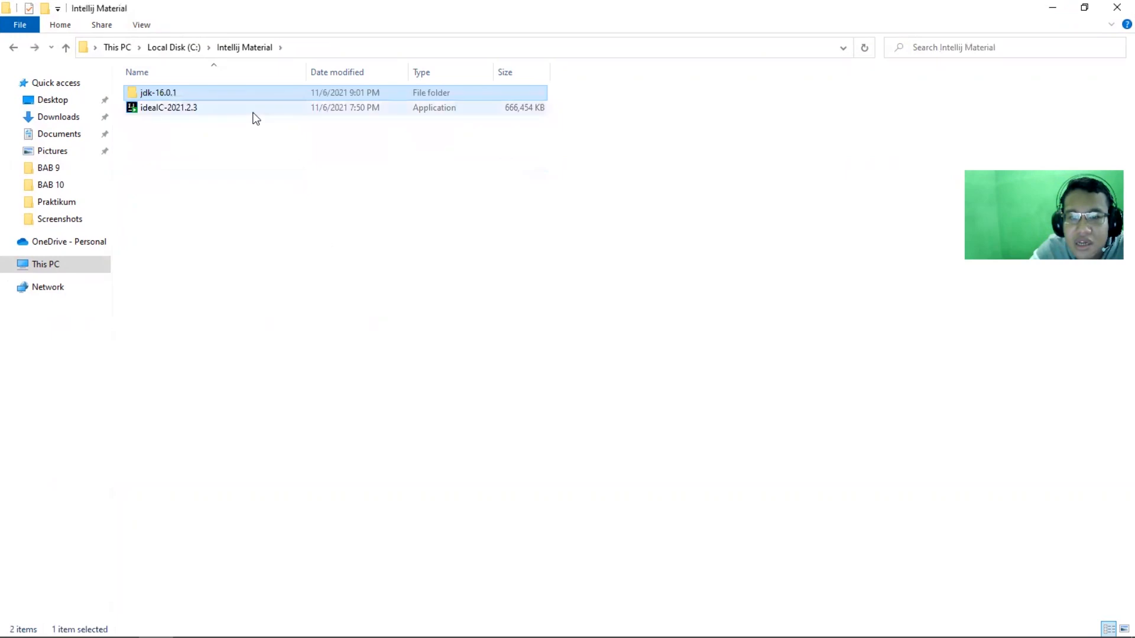
{"action": "double_click", "coordinate": [244, 92]}
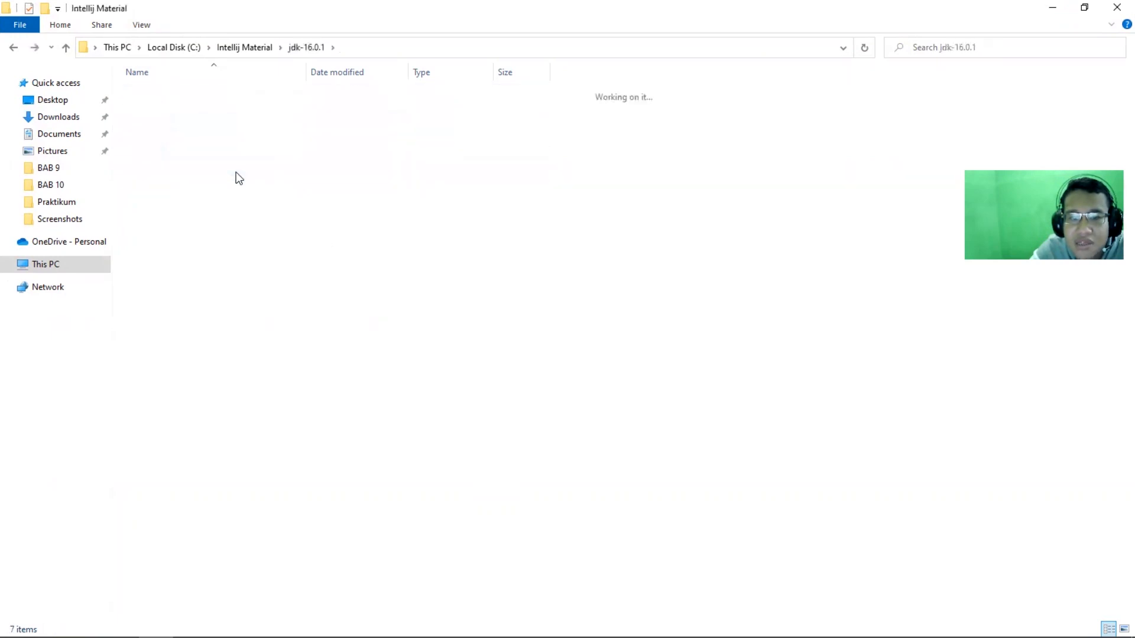
{"action": "key", "text": "alt+Left"}
{"action": "left_click", "coordinate": [206, 92]}
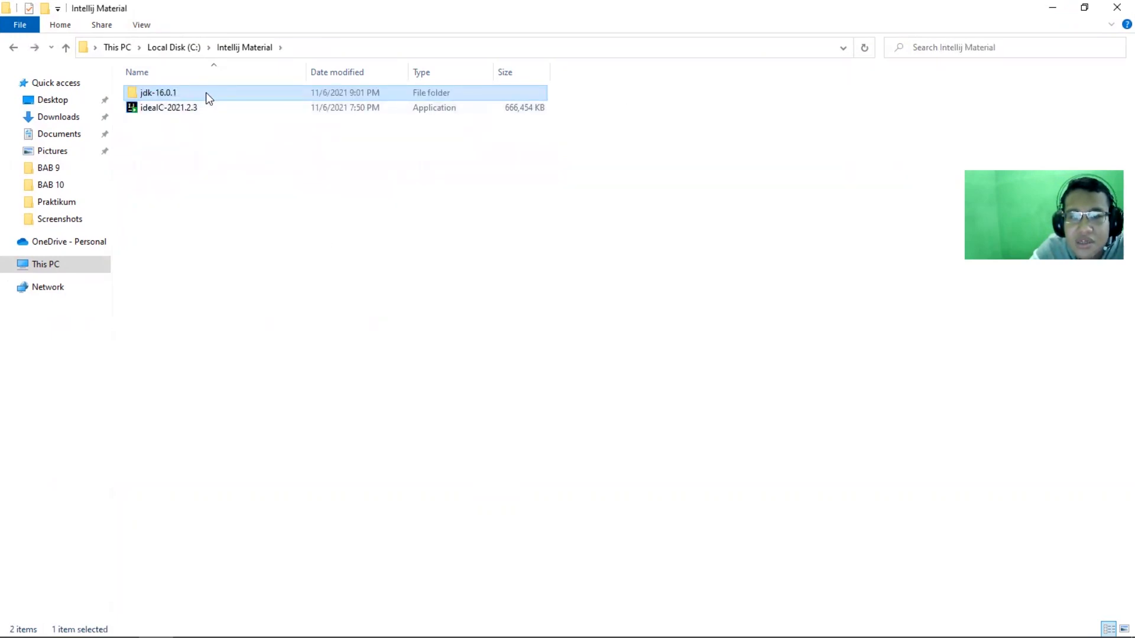
{"action": "left_click", "coordinate": [247, 206]}
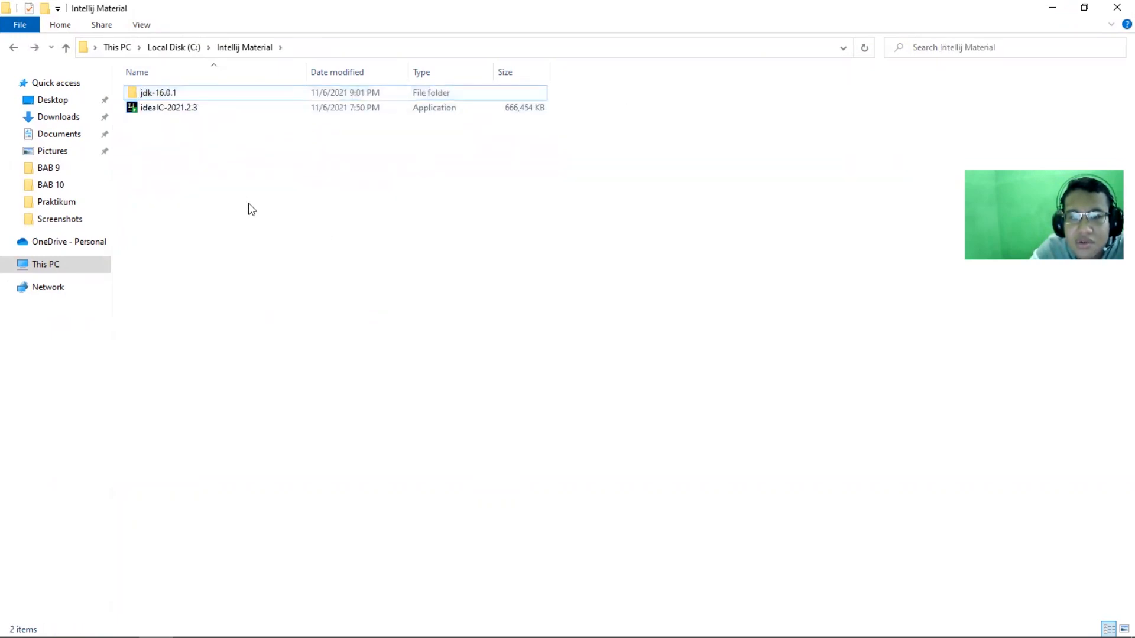
{"action": "double_click", "coordinate": [250, 94]}
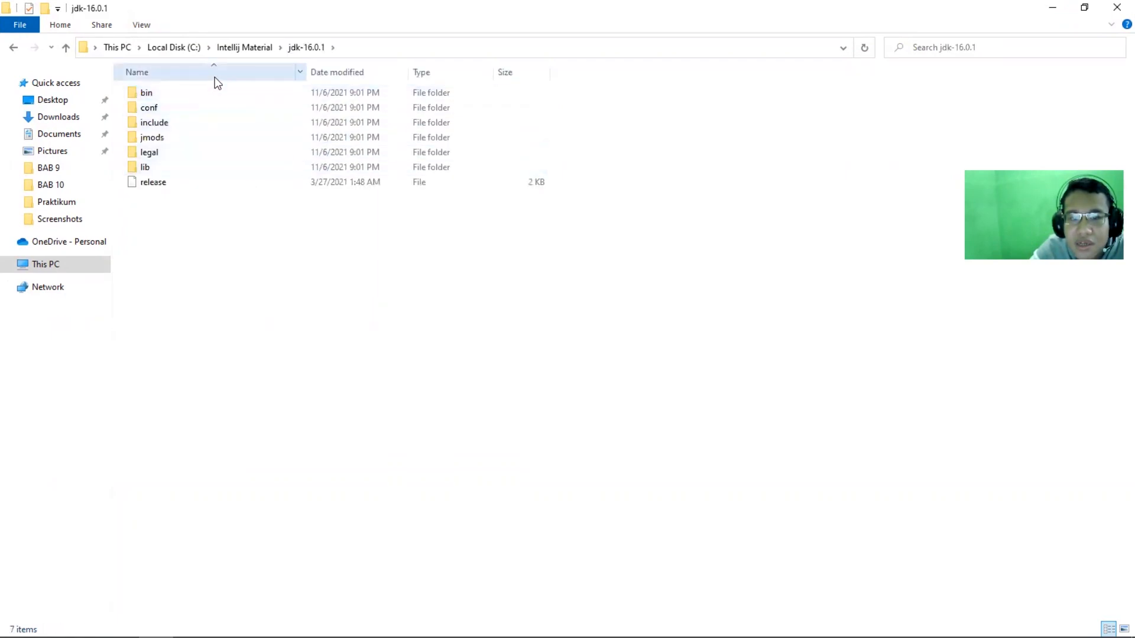
{"action": "key", "text": "BackSpace"}
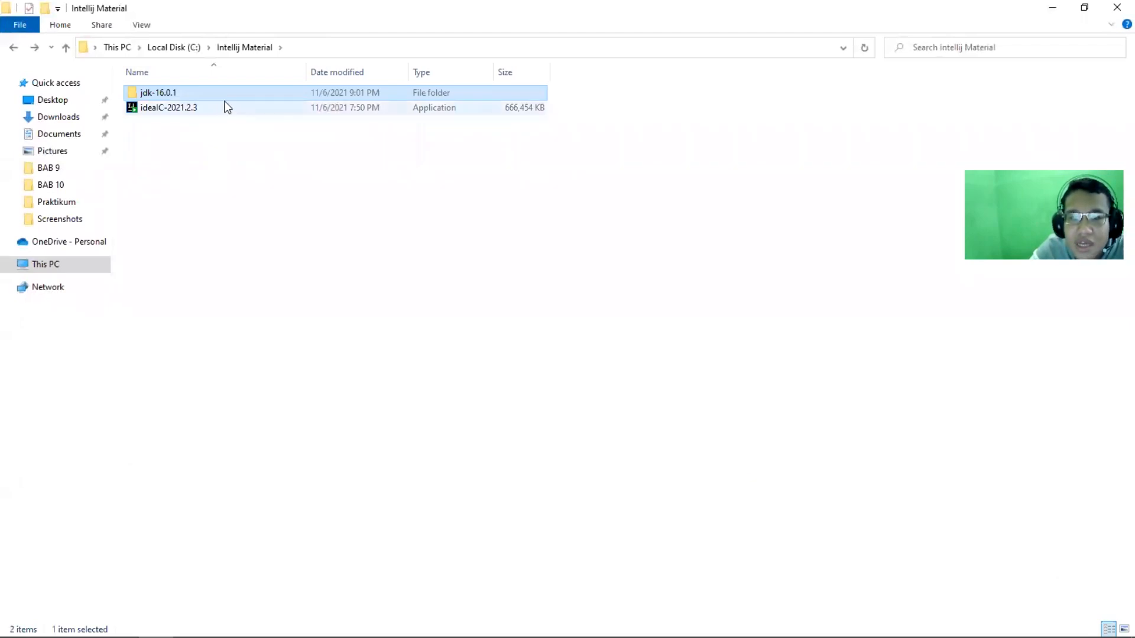
Launch the ideaIC-2021.2.3 installer from the Intellij Material folder and allow it to run
{"action": "left_click", "coordinate": [226, 107]}
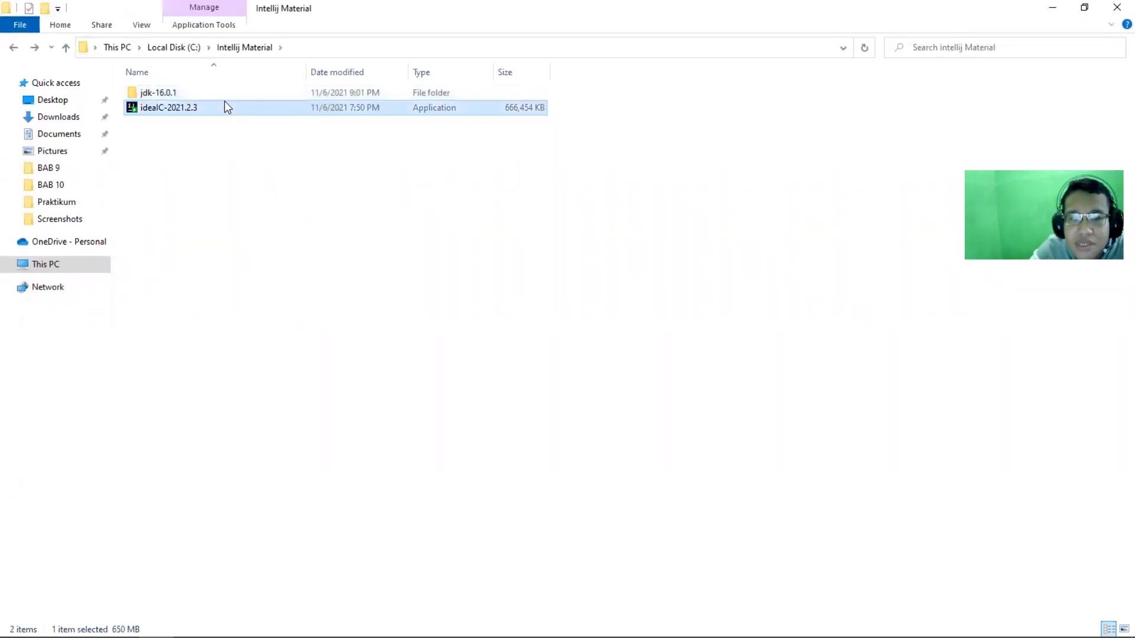
{"action": "left_click", "coordinate": [188, 110]}
{"action": "left_click", "coordinate": [298, 138]}
{"action": "left_click", "coordinate": [309, 114]}
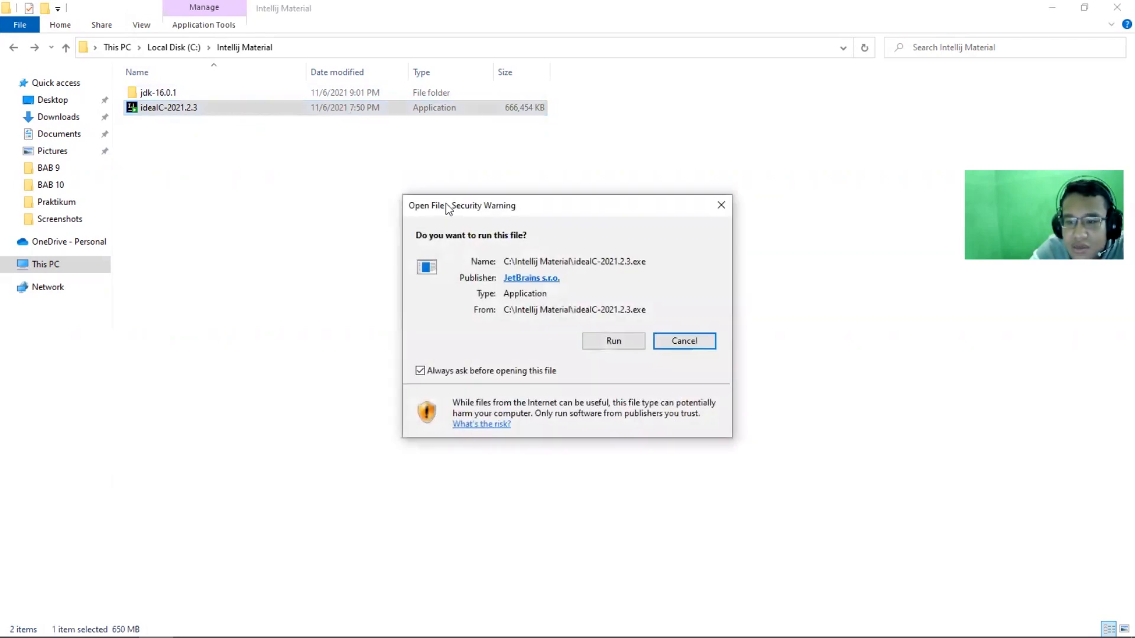
{"action": "left_click", "coordinate": [594, 338]}
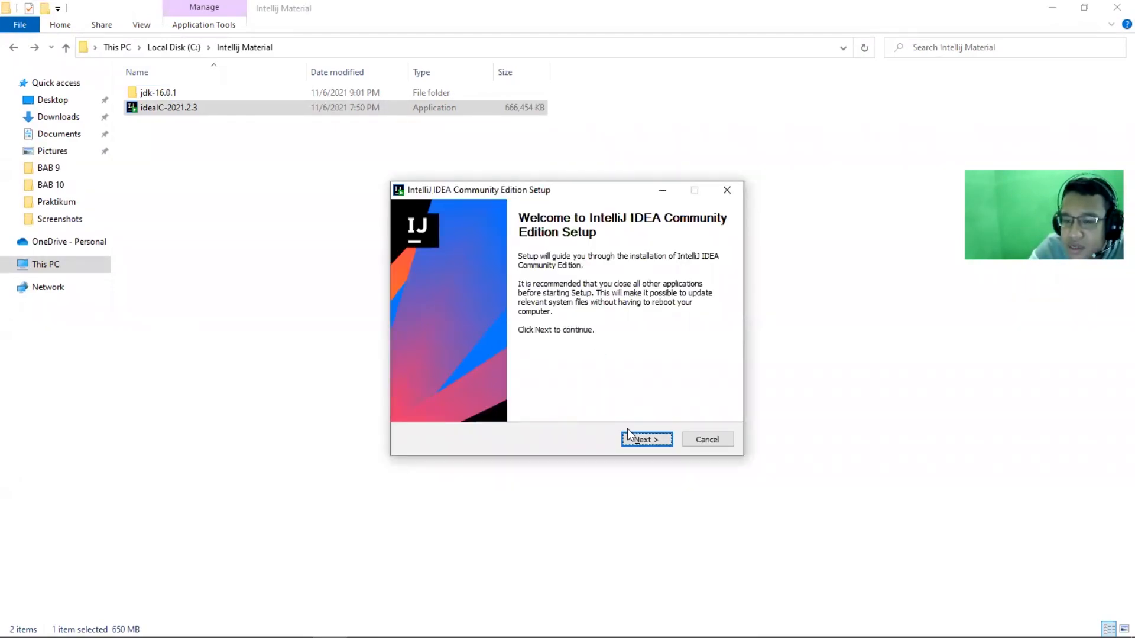
Start the IntelliJ IDEA Community Edition setup and accept the default destination folder
{"action": "left_click", "coordinate": [642, 441]}
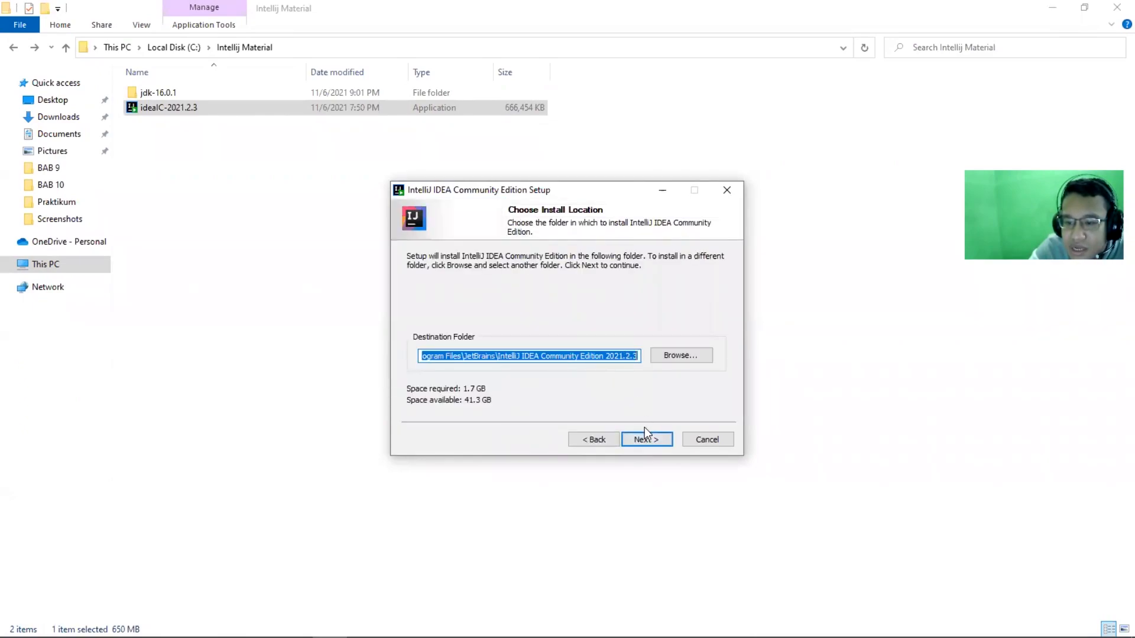
{"action": "left_click", "coordinate": [646, 437]}
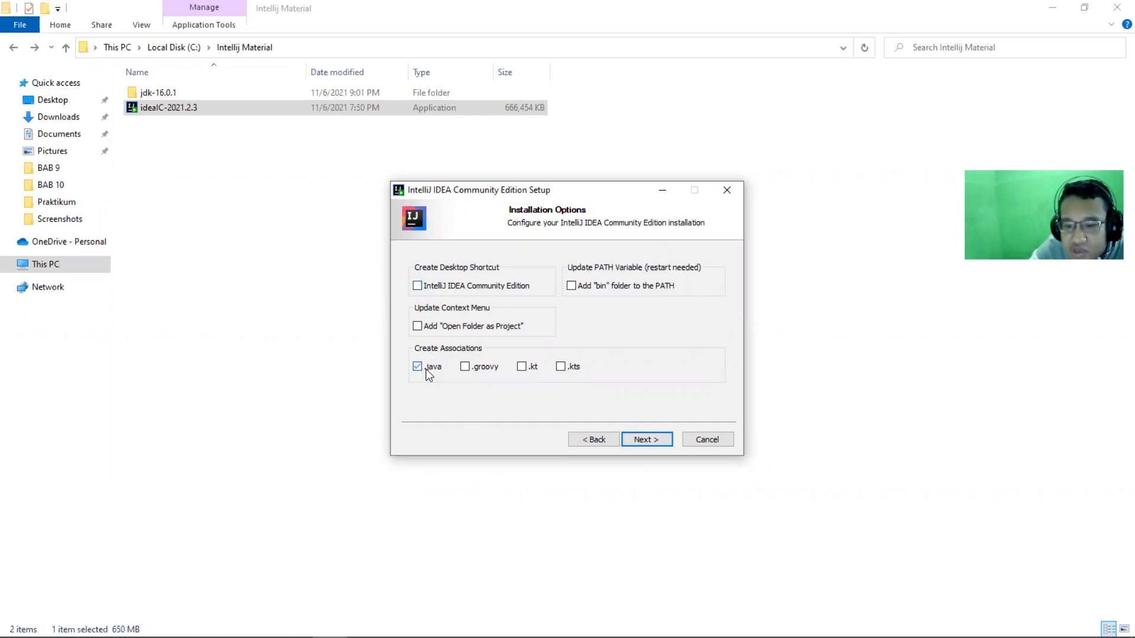
{"action": "left_click", "coordinate": [465, 369]}
{"action": "left_click", "coordinate": [560, 367]}
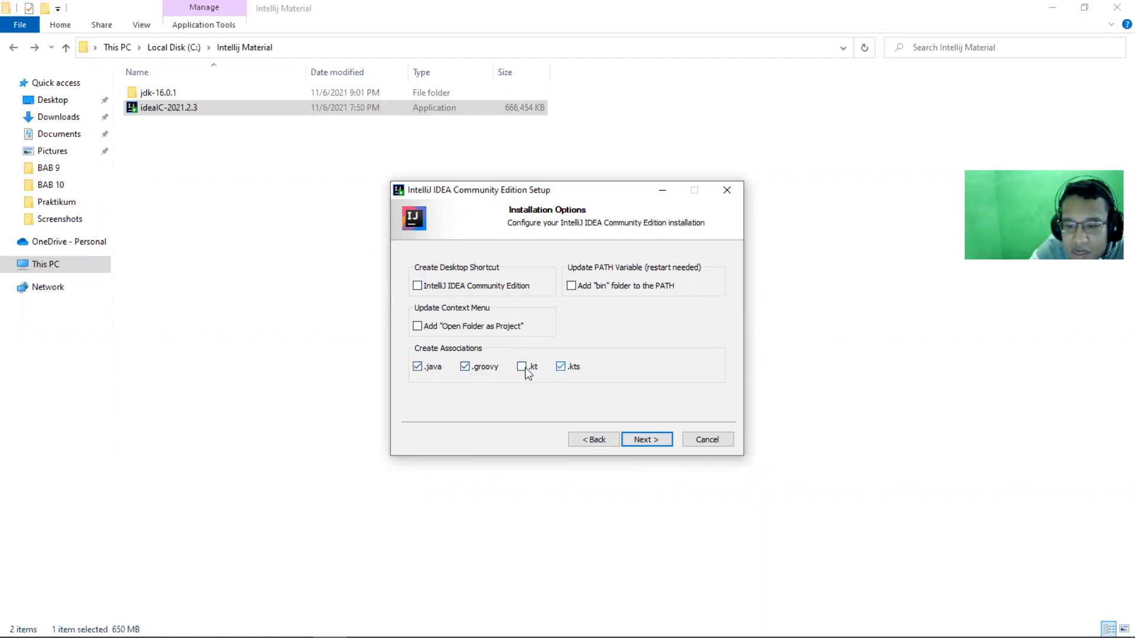
{"action": "left_click", "coordinate": [472, 364]}
{"action": "left_click", "coordinate": [416, 369]}
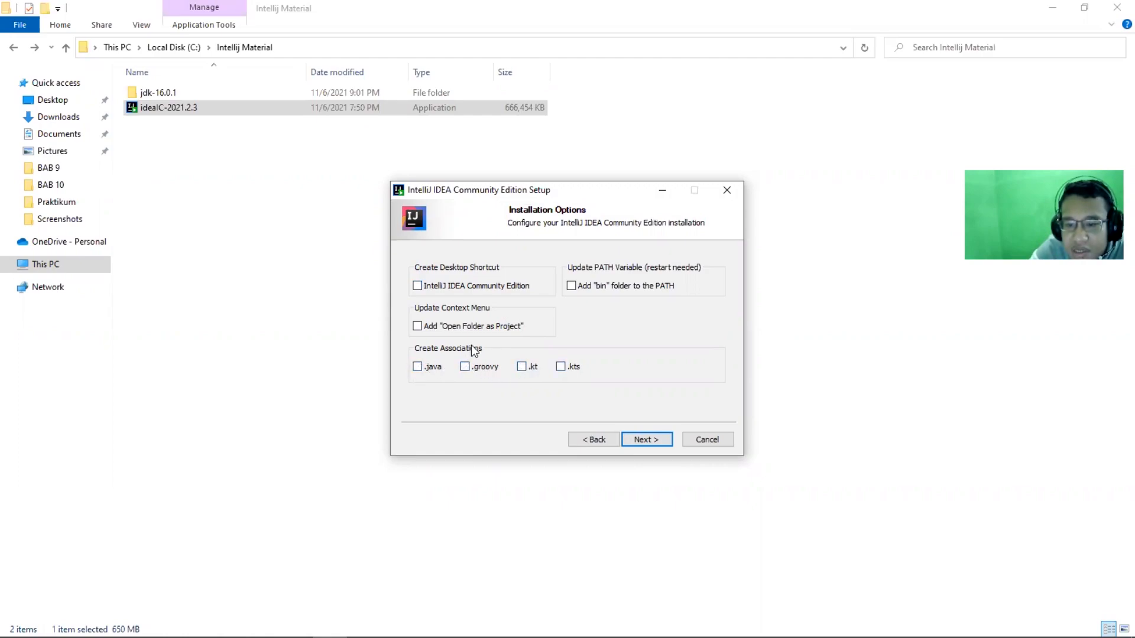
Install IntelliJ IDEA with no shortcut, PATH, context menu or file association options, using the JetBrains Start menu folder
{"action": "left_click", "coordinate": [656, 442]}
{"action": "left_click", "coordinate": [614, 439]}
{"action": "left_click", "coordinate": [624, 440]}
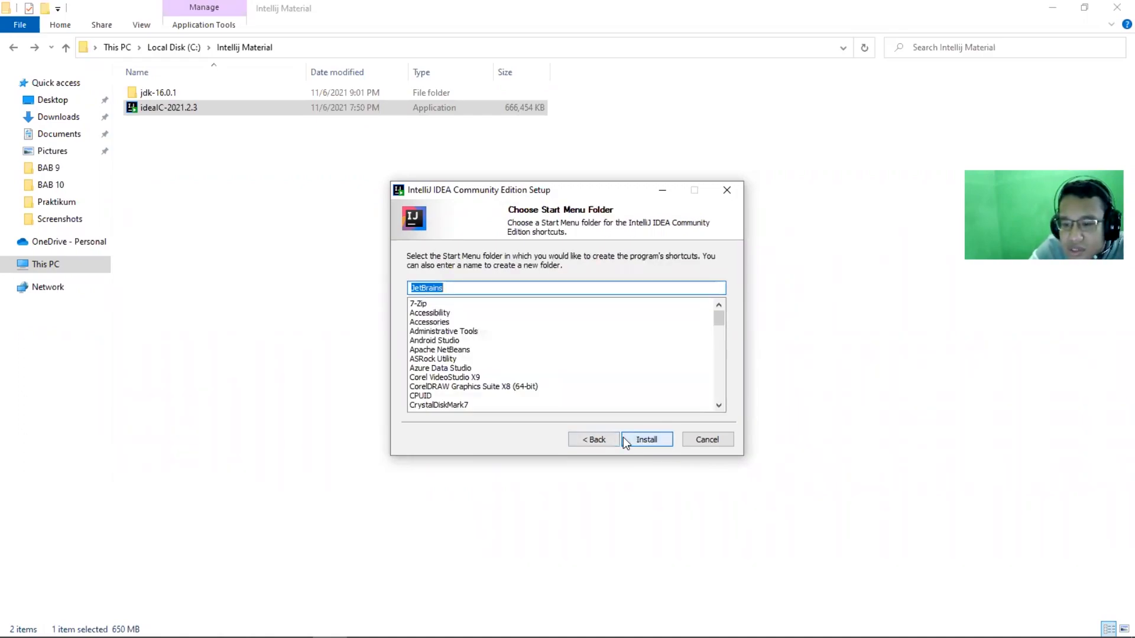
{"action": "left_click", "coordinate": [624, 439]}
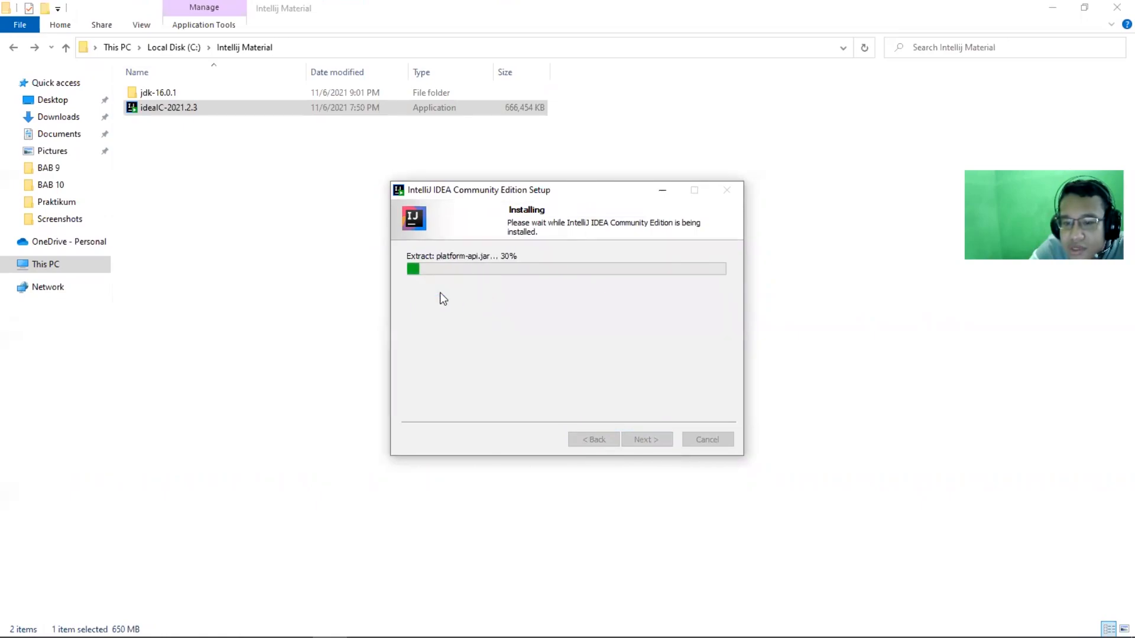
{"action": "left_click", "coordinate": [440, 292]}
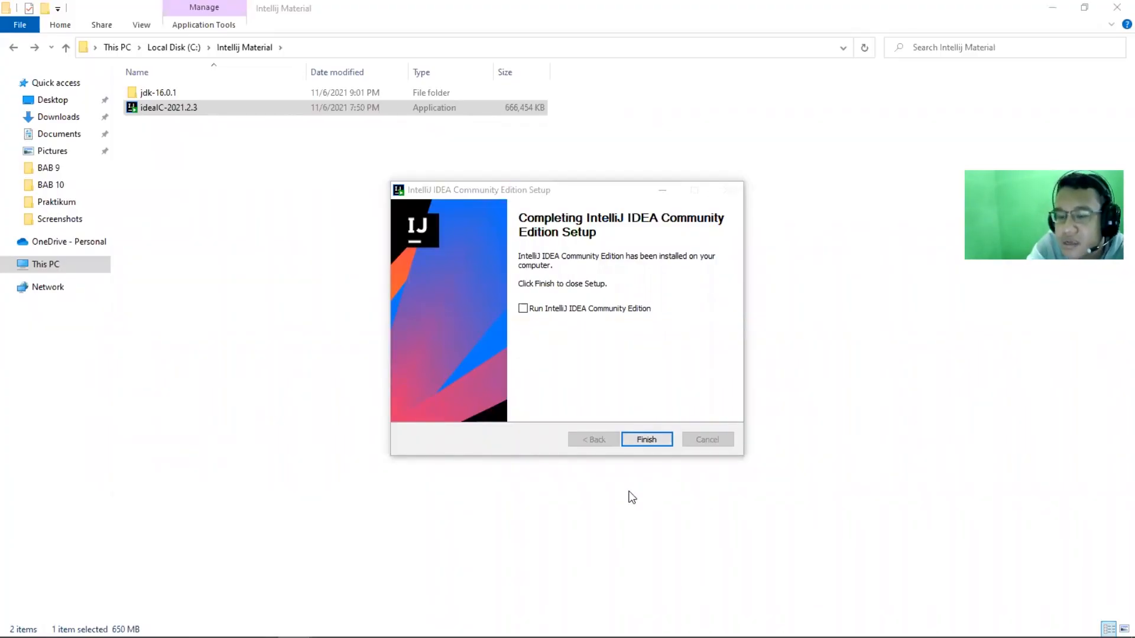
Finish the setup with IntelliJ IDEA Community Edition set to run, and minimize the File Explorer window
{"action": "left_click", "coordinate": [605, 195]}
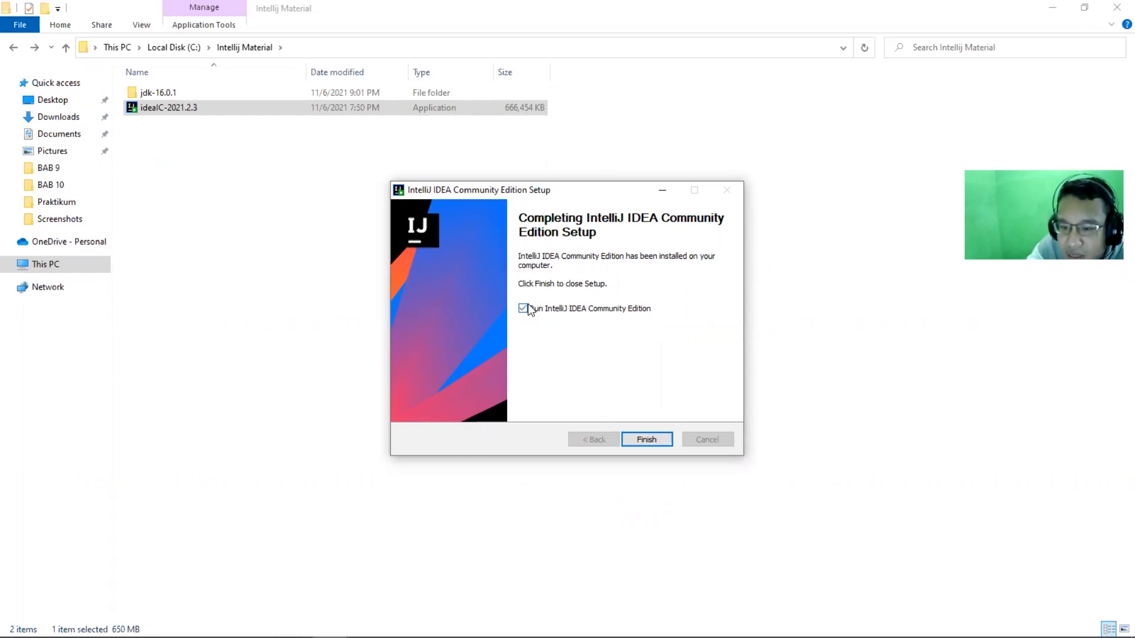
{"action": "left_click", "coordinate": [664, 441]}
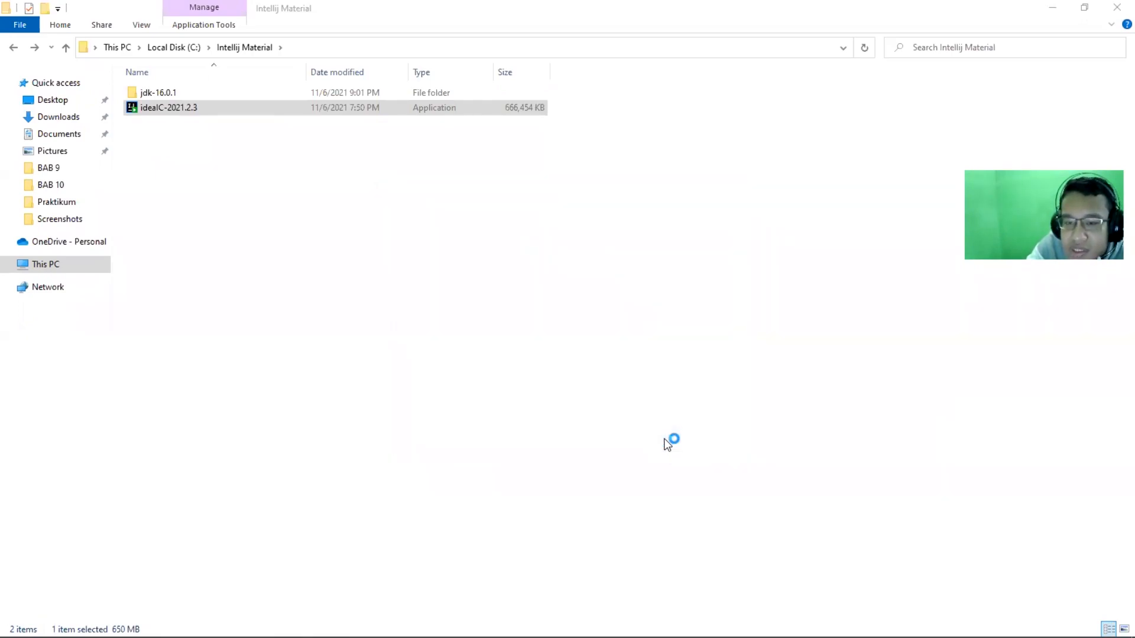
{"action": "left_click", "coordinate": [1053, 7]}
{"action": "left_click", "coordinate": [1055, 7]}
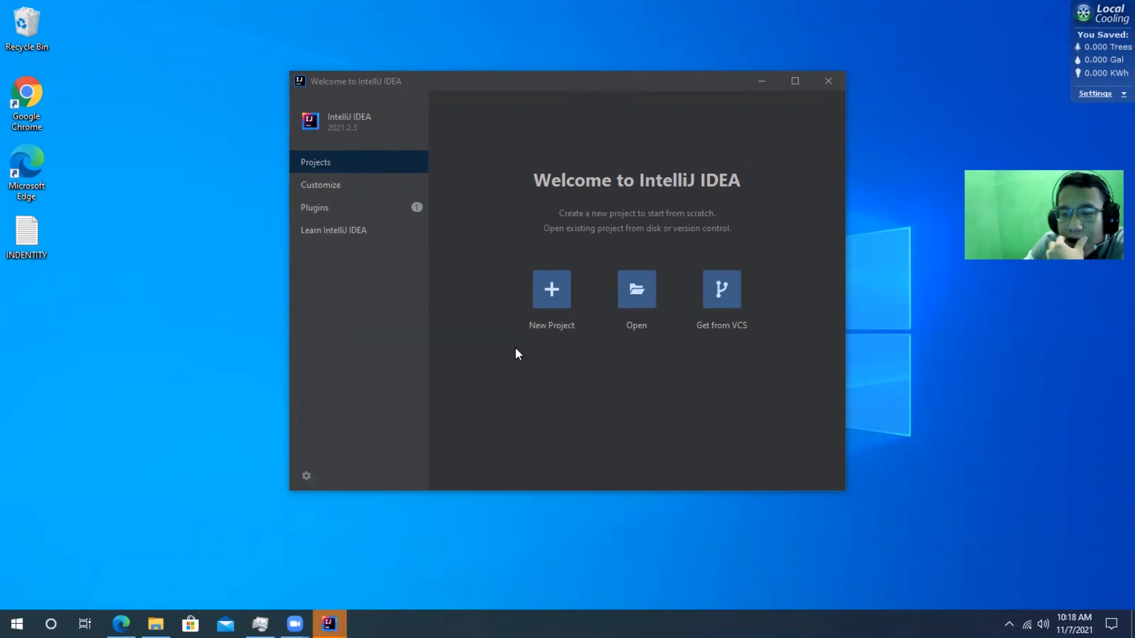
Start a new Java project and choose to add an existing JDK as its project SDK
{"action": "left_click", "coordinate": [539, 297]}
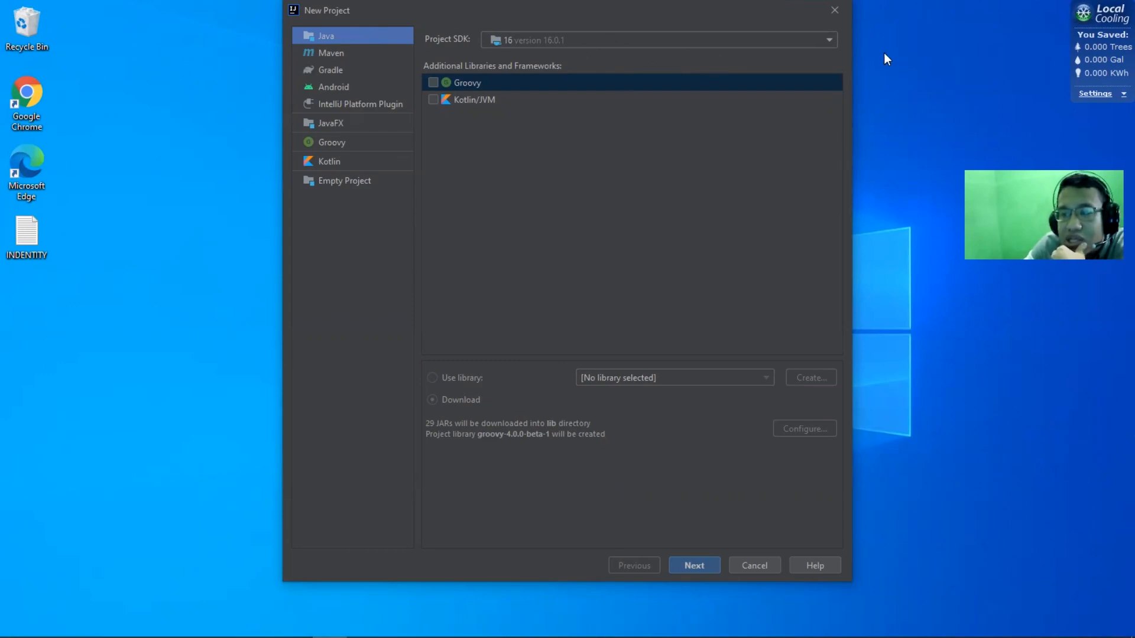
{"action": "left_click", "coordinate": [829, 41]}
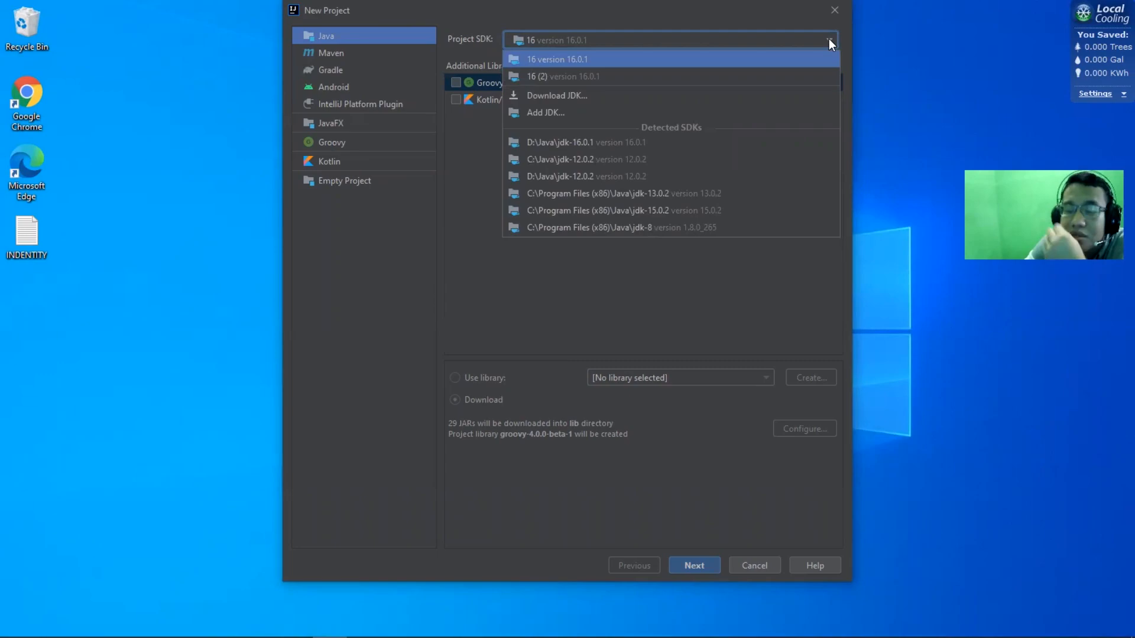
{"action": "left_click", "coordinate": [659, 111]}
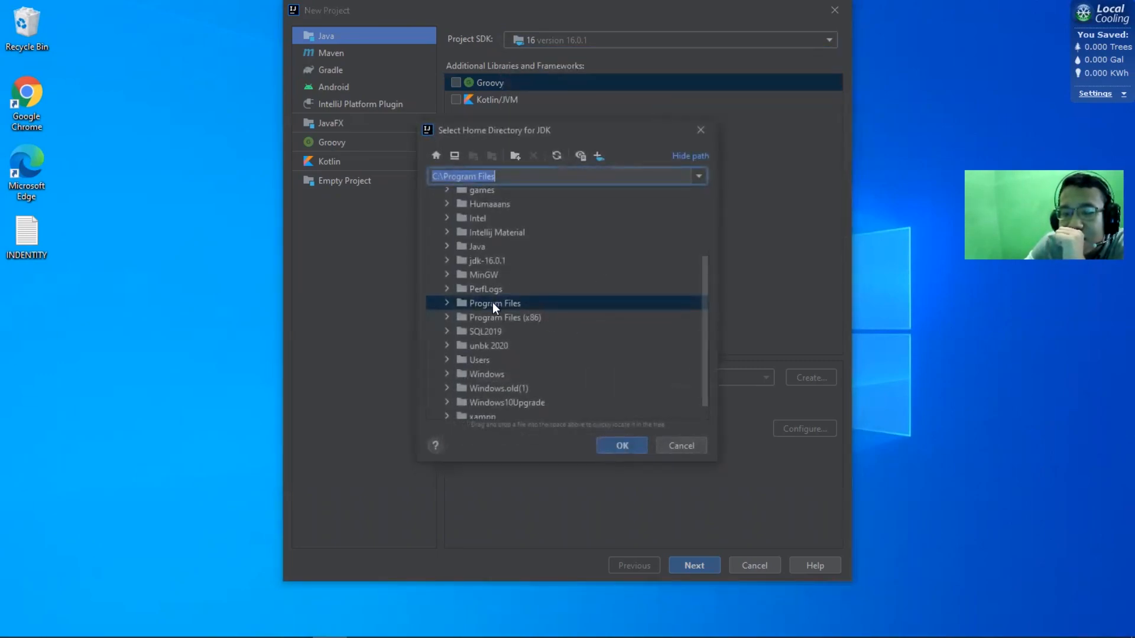
Set the JDK home directory to the jdk-16.0.1 folder inside C:\Intellij Material
{"action": "scroll", "coordinate": [489, 306], "scroll_direction": "up", "scroll_amount": 1}
{"action": "scroll", "coordinate": [489, 307], "scroll_direction": "up", "scroll_amount": 1}
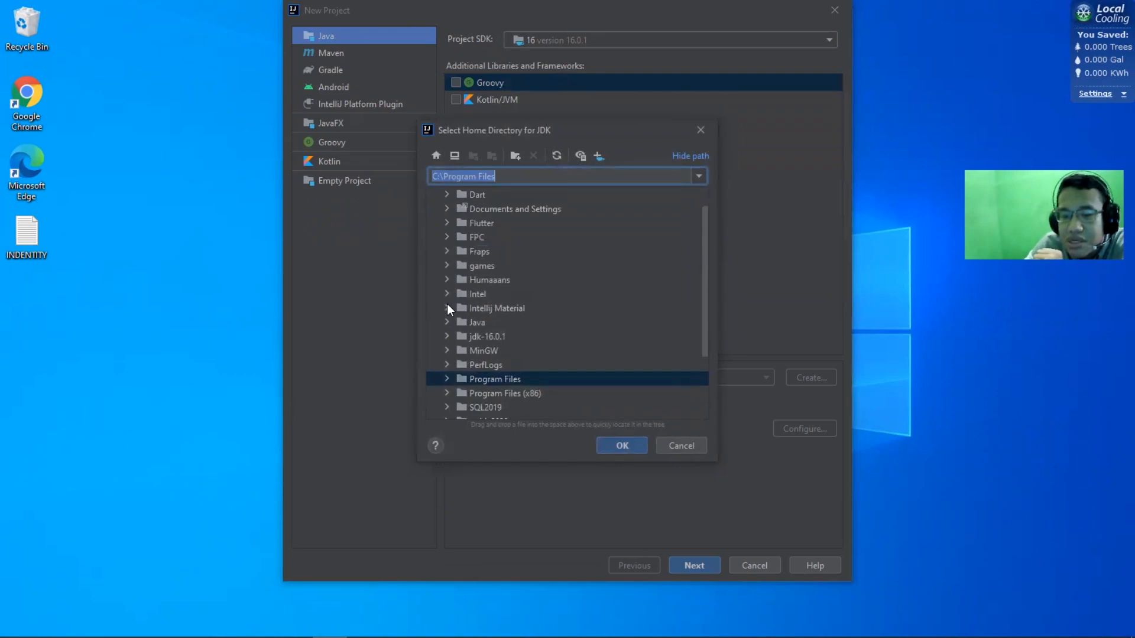
{"action": "left_click", "coordinate": [545, 184]}
{"action": "left_click", "coordinate": [543, 178]}
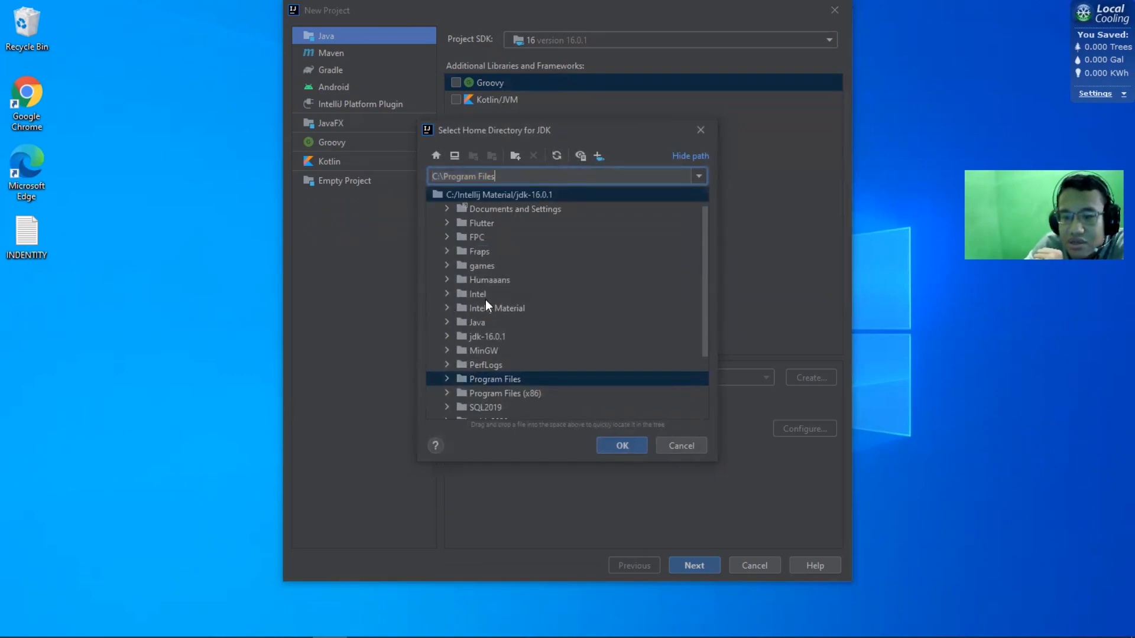
{"action": "left_click", "coordinate": [446, 308]}
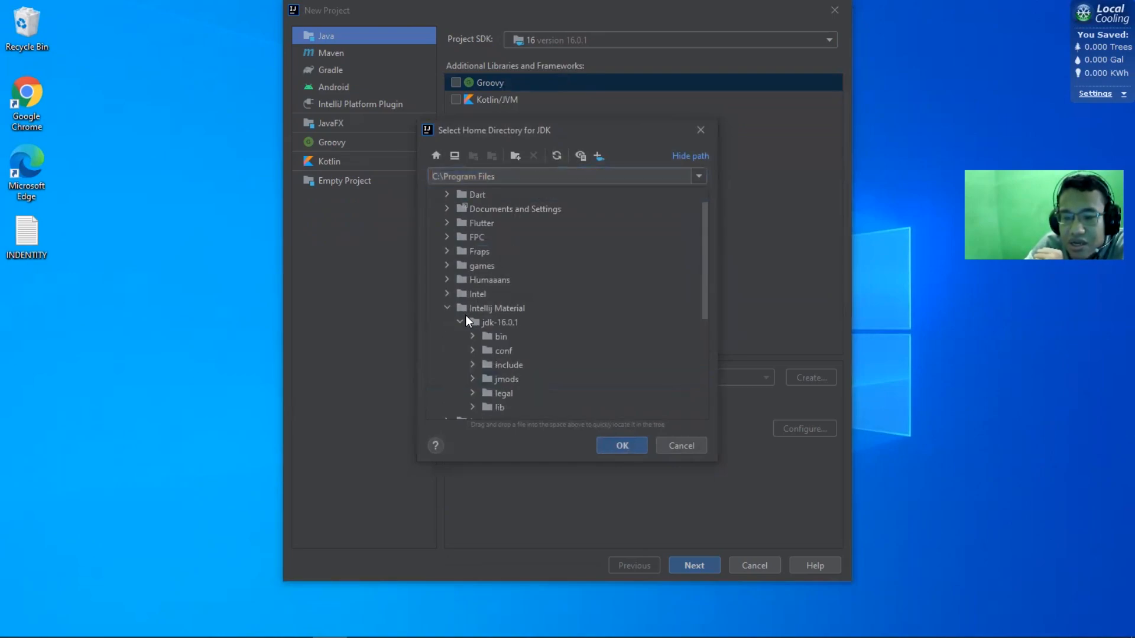
{"action": "left_click", "coordinate": [466, 322]}
{"action": "left_click", "coordinate": [460, 322]}
{"action": "left_click", "coordinate": [538, 314]}
{"action": "left_click", "coordinate": [538, 321]}
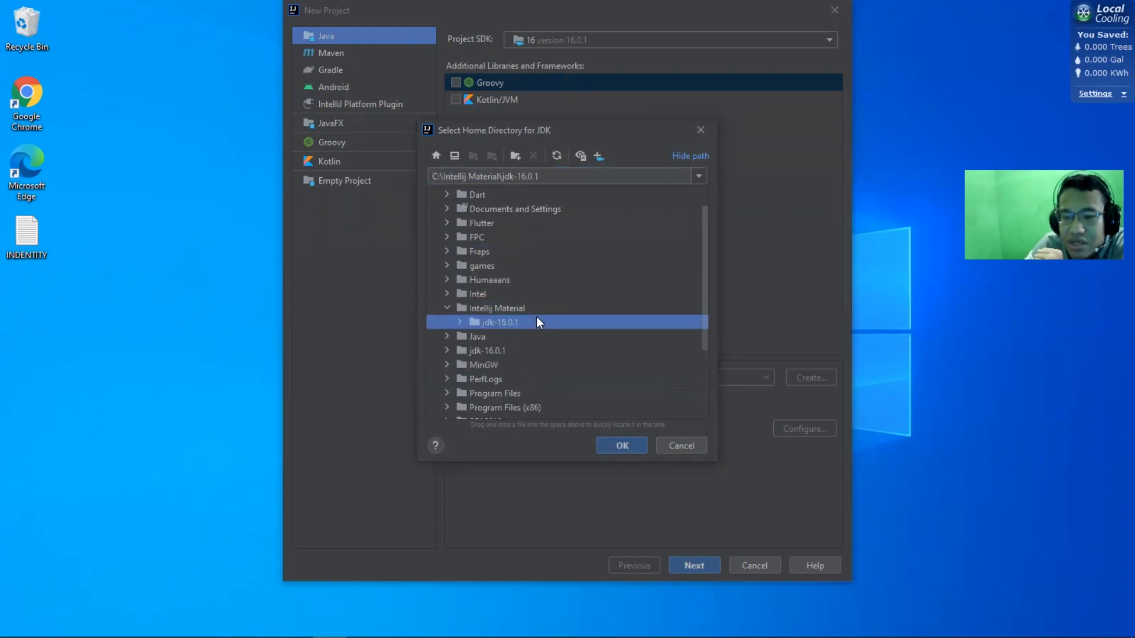
{"action": "left_click", "coordinate": [460, 323]}
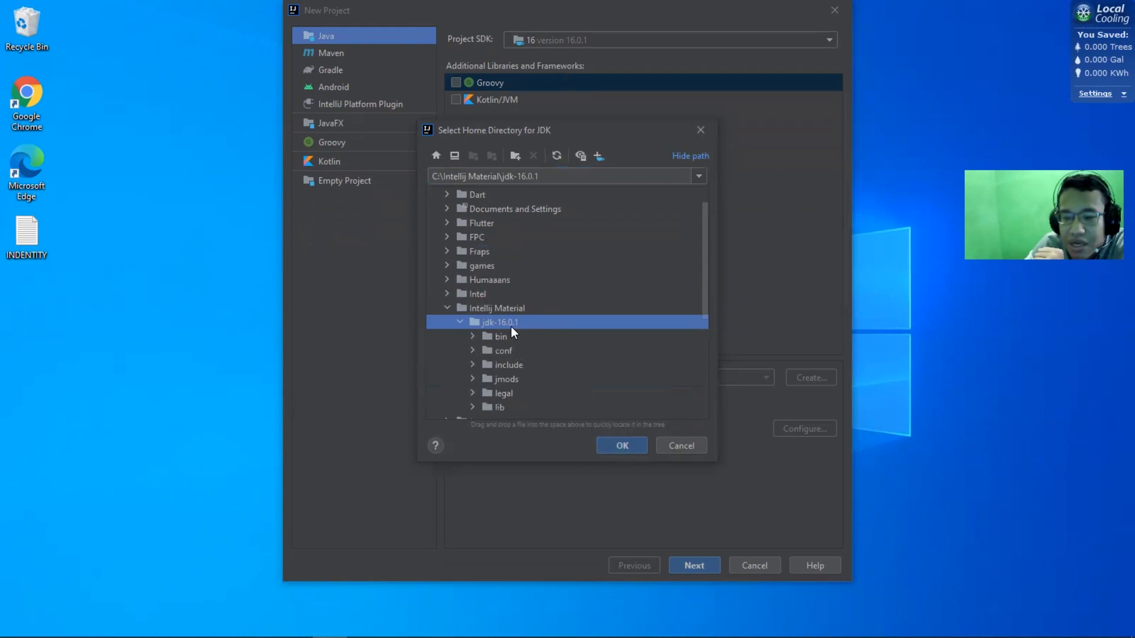
{"action": "left_click", "coordinate": [460, 323]}
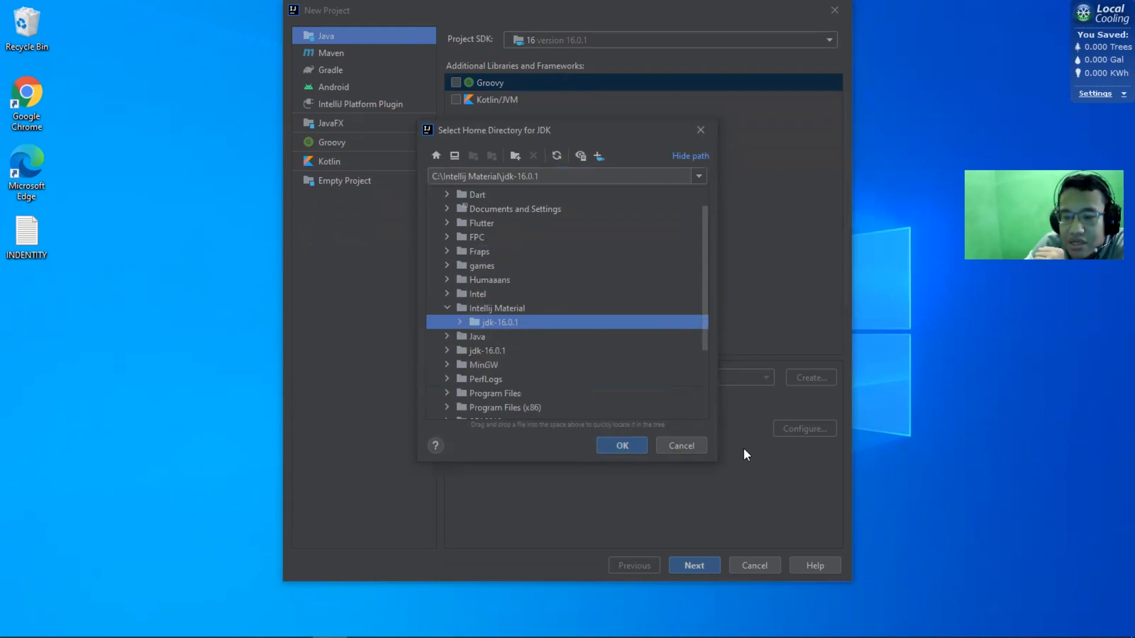
{"action": "left_click", "coordinate": [624, 442]}
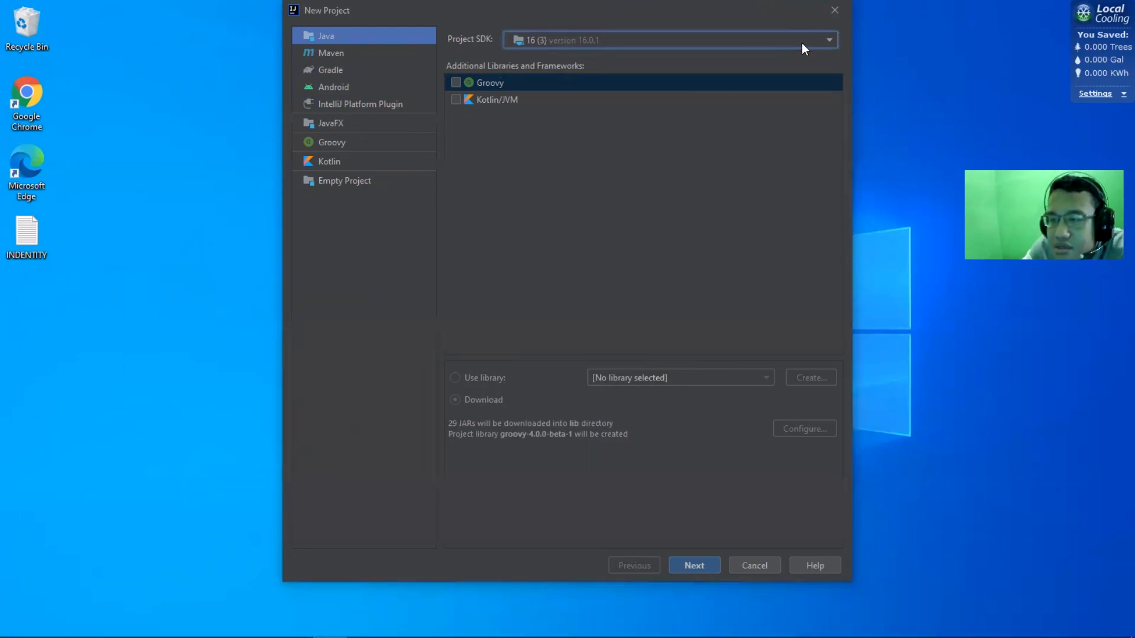
Examine the versions and vendors offered for downloading a JDK, and close the dialog without downloading
{"action": "left_click", "coordinate": [830, 42]}
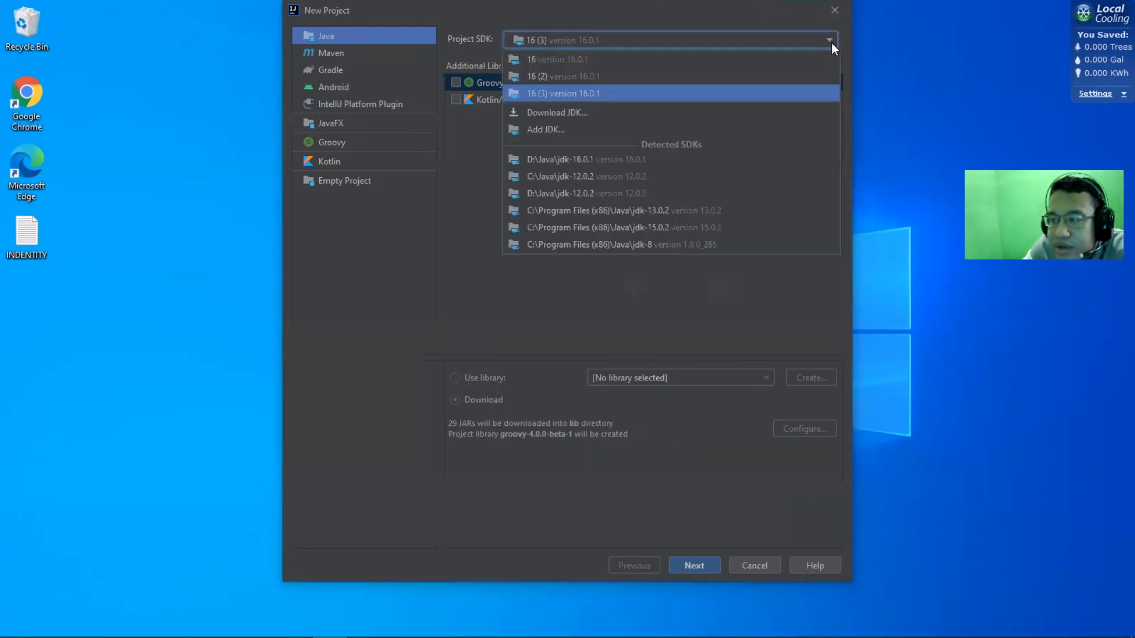
{"action": "left_click", "coordinate": [678, 116]}
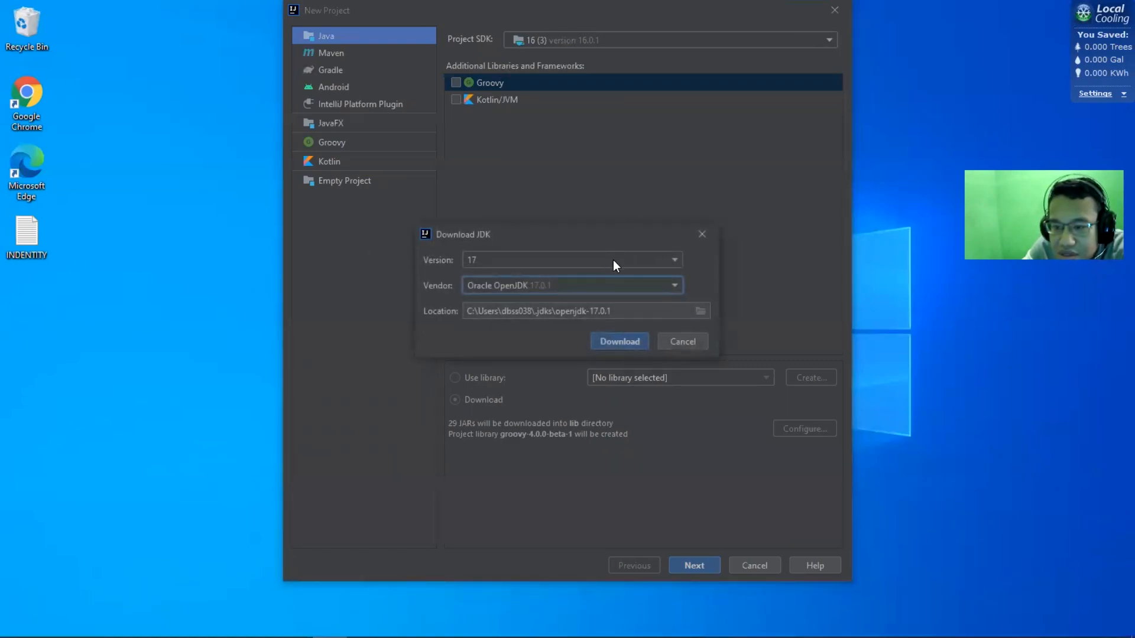
{"action": "left_click", "coordinate": [661, 262]}
{"action": "left_click", "coordinate": [661, 262]}
{"action": "left_click", "coordinate": [662, 261]}
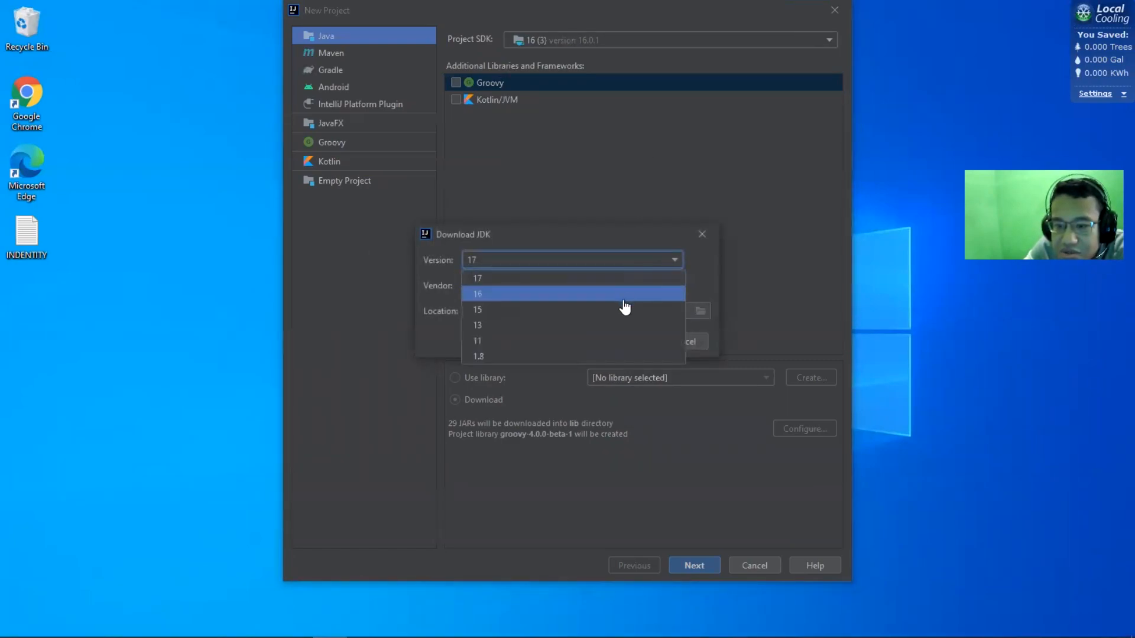
{"action": "left_click", "coordinate": [608, 260]}
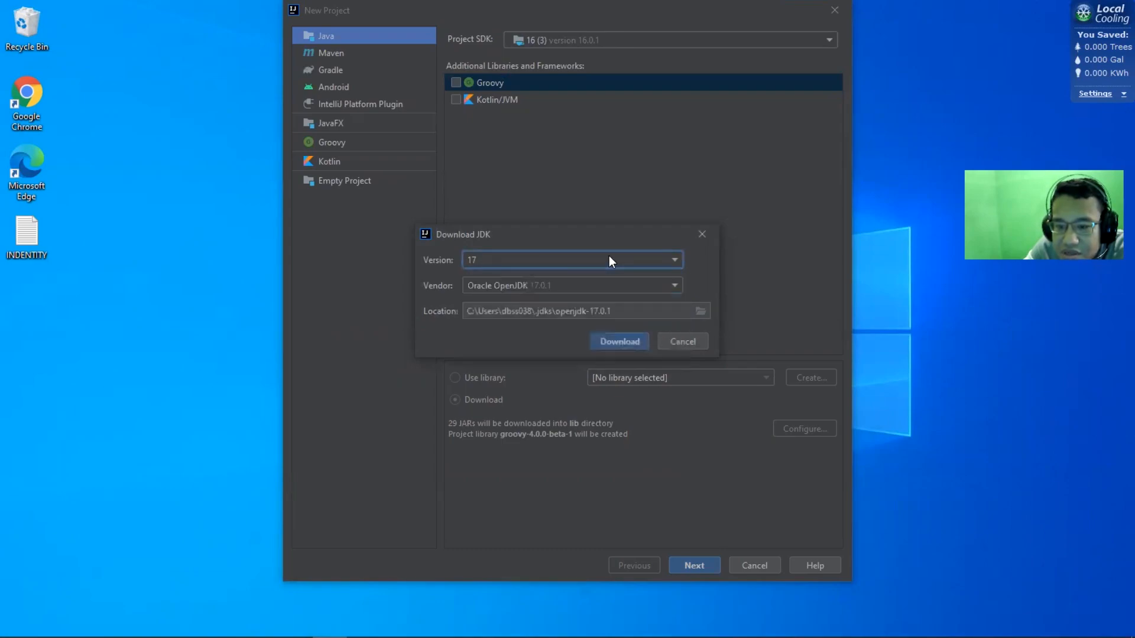
{"action": "left_click", "coordinate": [676, 279]}
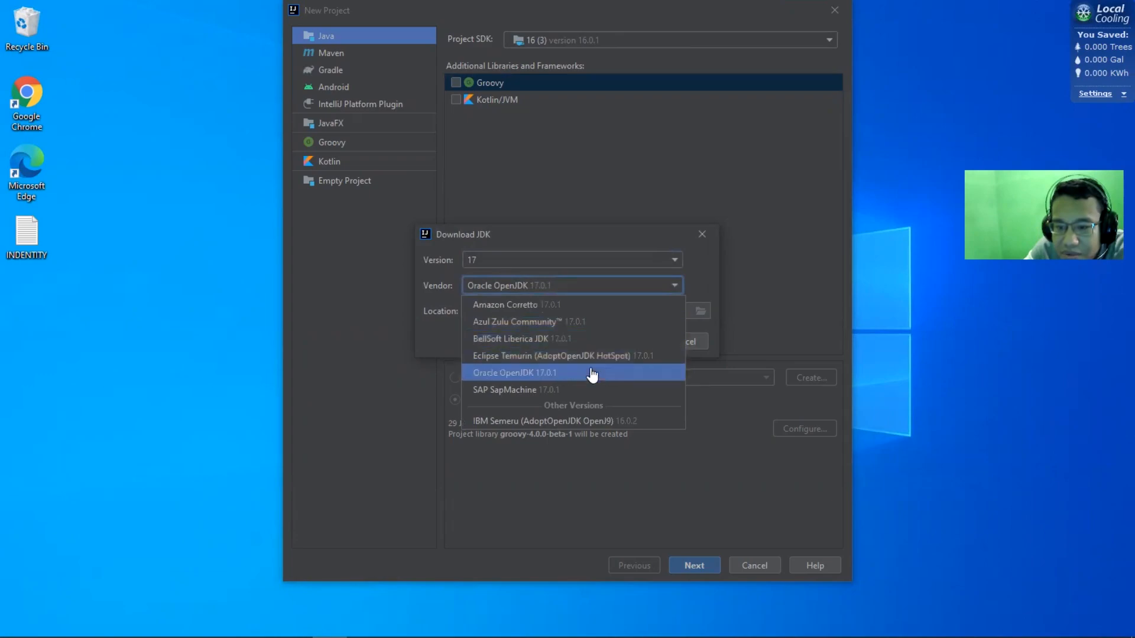
{"action": "left_click", "coordinate": [666, 286]}
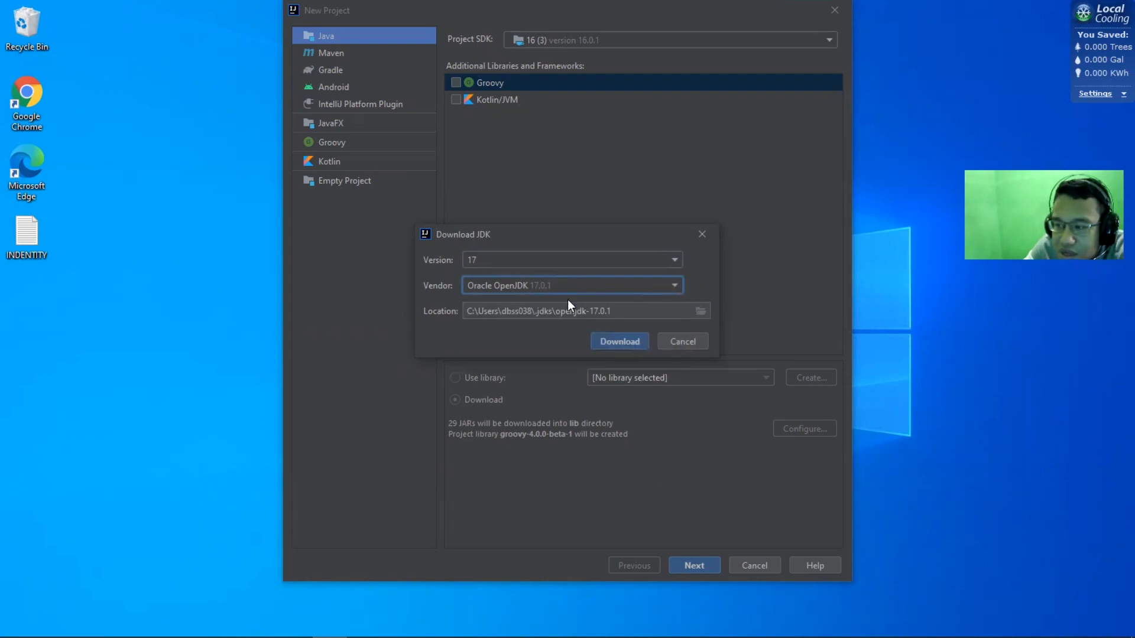
{"action": "left_click", "coordinate": [660, 267]}
{"action": "left_click", "coordinate": [676, 260]}
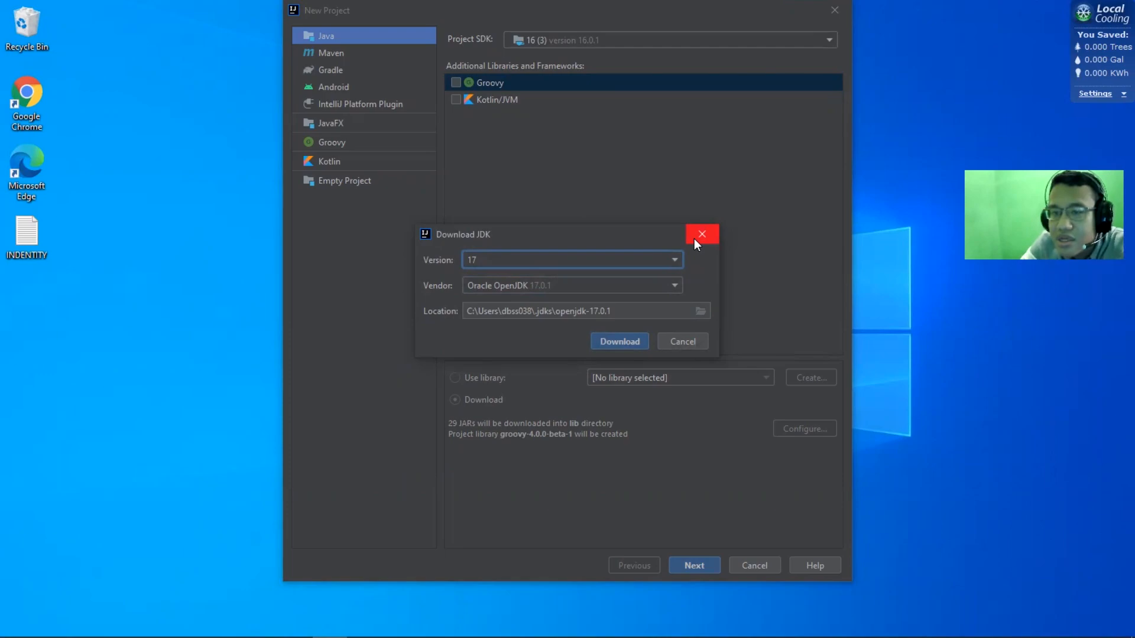
{"action": "left_click", "coordinate": [695, 237]}
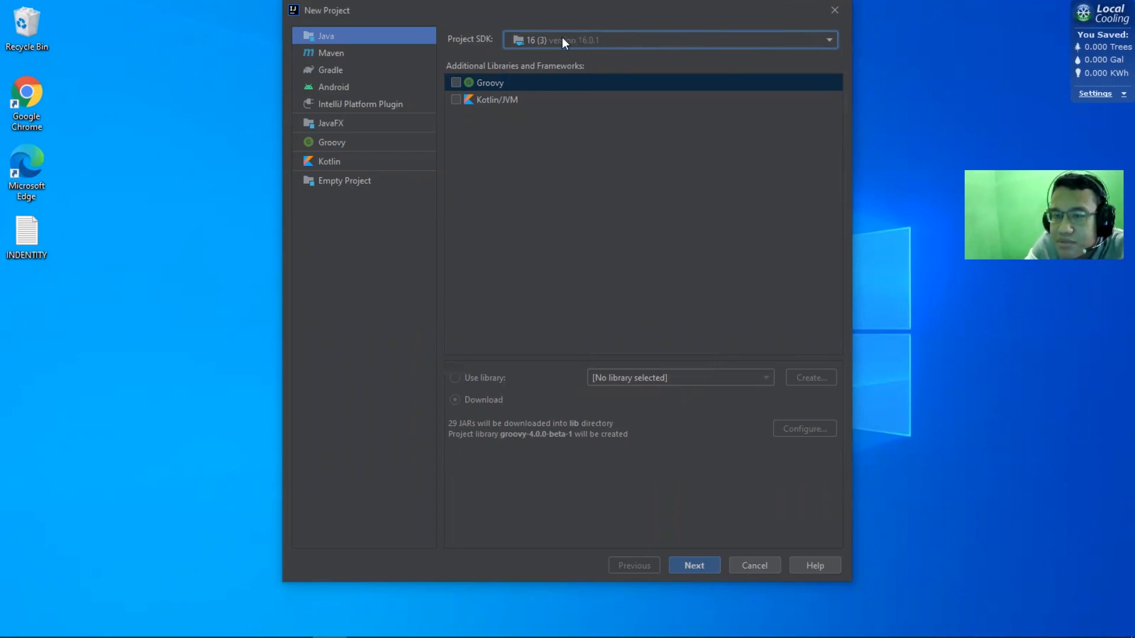
Keep the added JDK 16.0.1 as the project SDK and continue to the project naming page without a template
{"action": "left_click", "coordinate": [836, 38]}
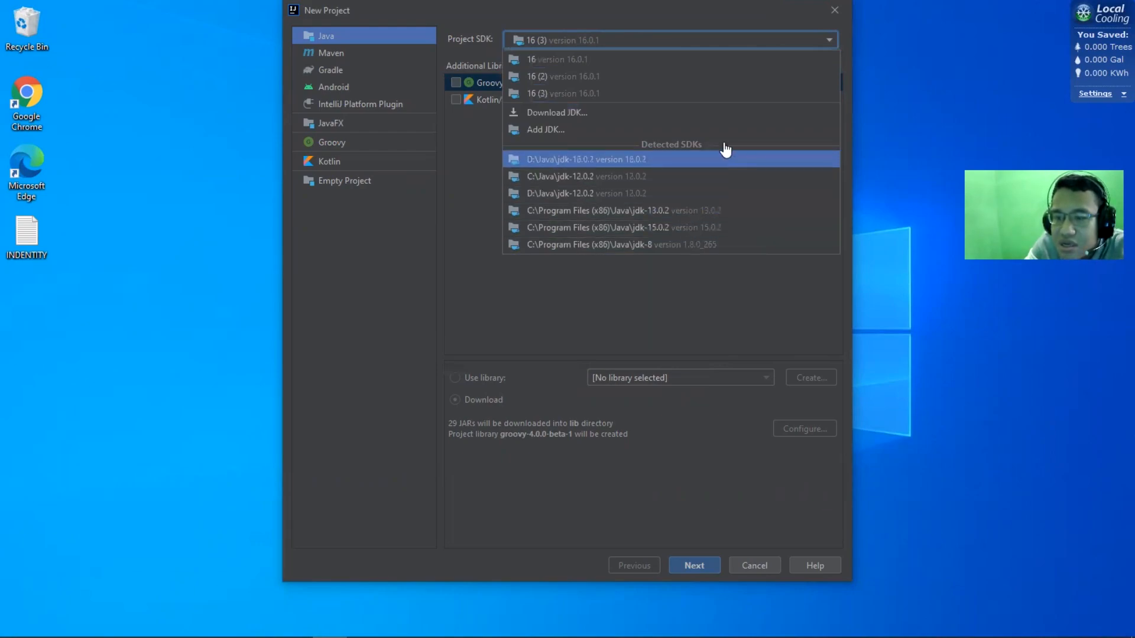
{"action": "left_click", "coordinate": [828, 42]}
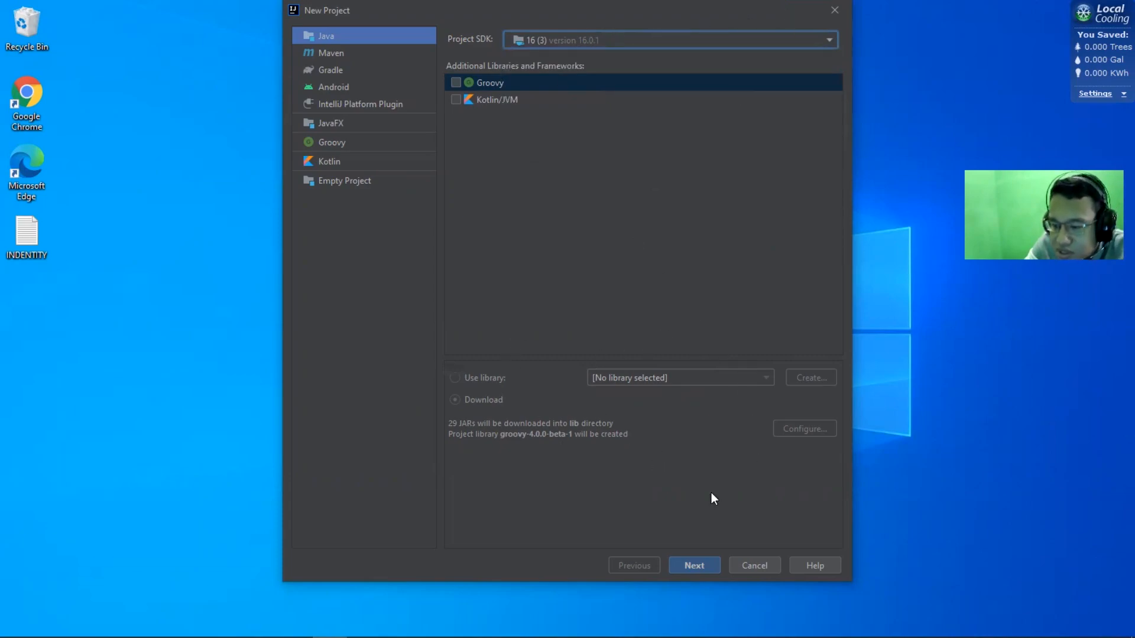
{"action": "left_click", "coordinate": [696, 560]}
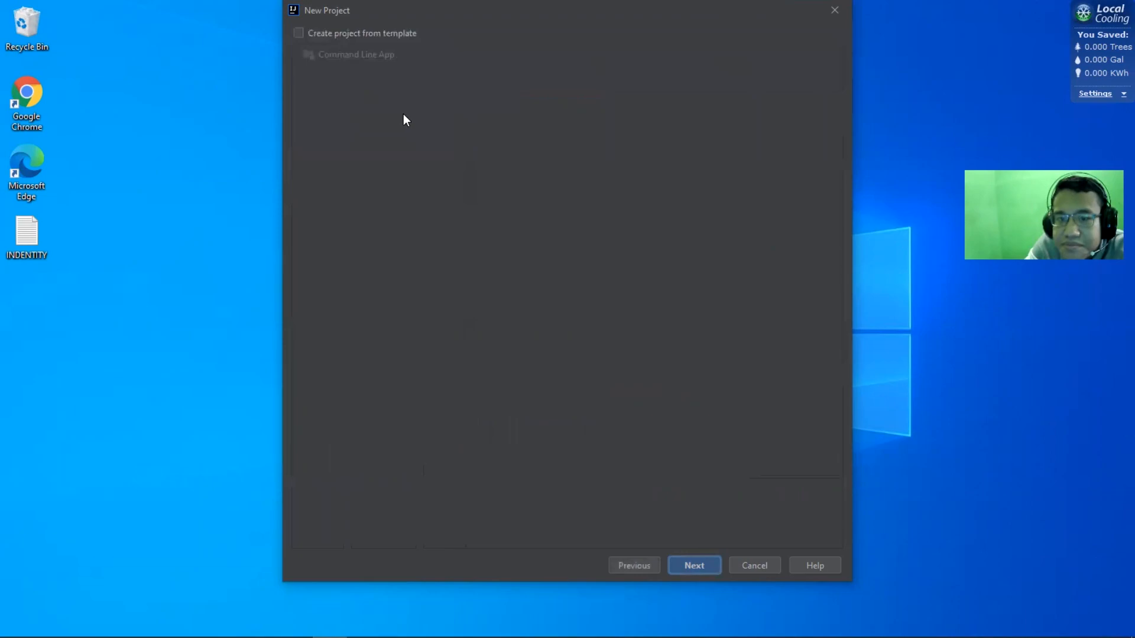
{"action": "left_click", "coordinate": [699, 565]}
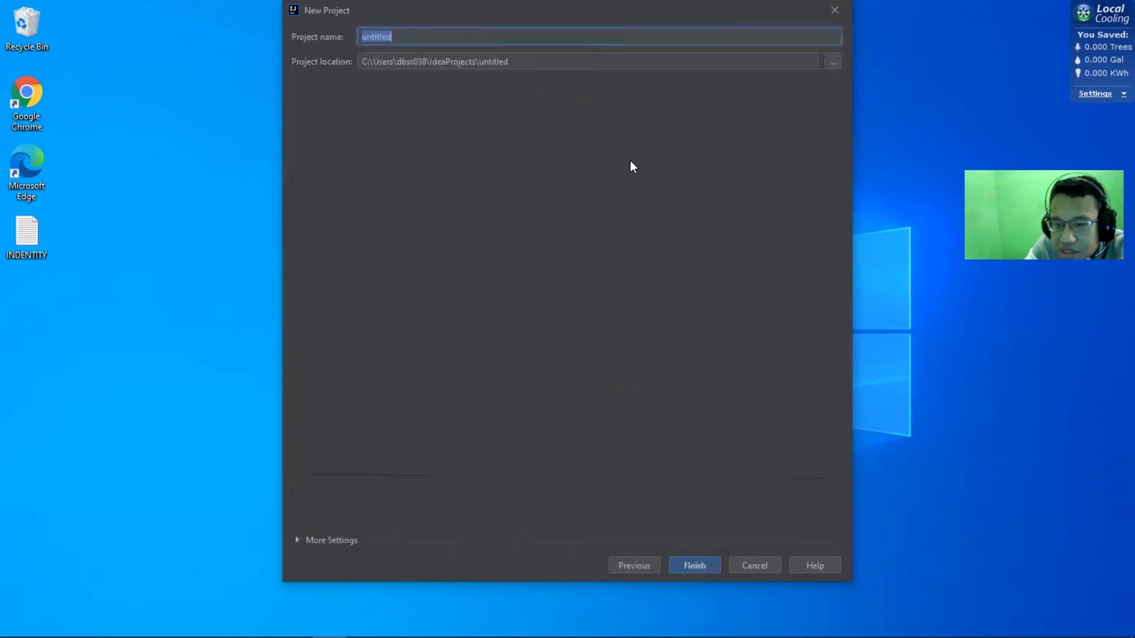
Name the new project FirstProject
{"action": "key", "text": "Home"}
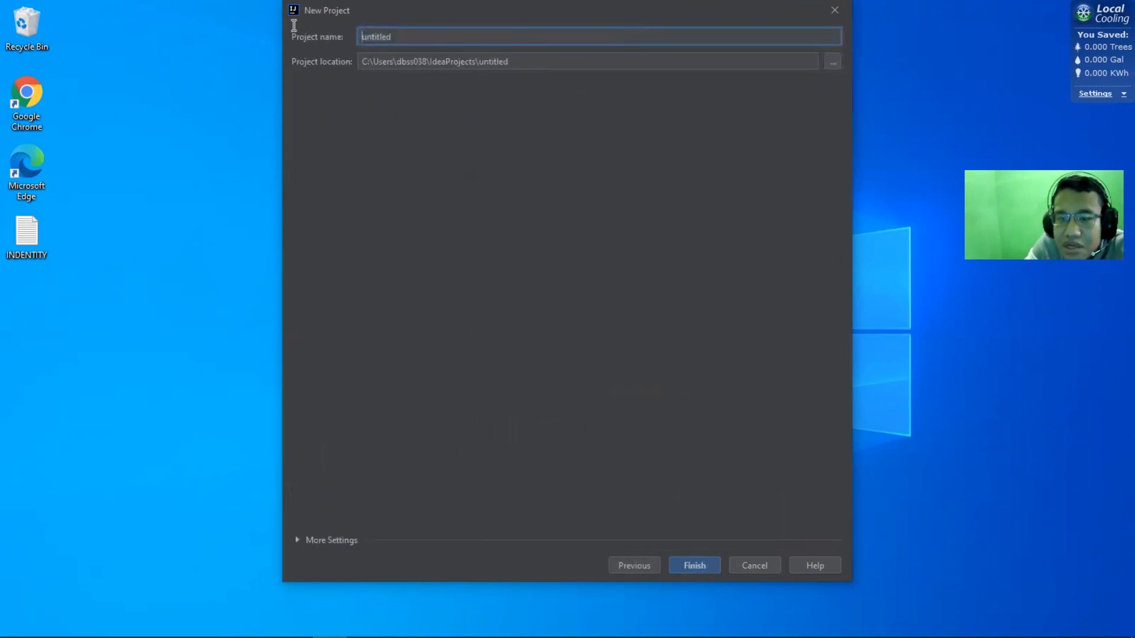
{"action": "left_click_drag", "start_coordinate": [360, 37], "coordinate": [444, 35]}
{"action": "type", "text": "Fir"}
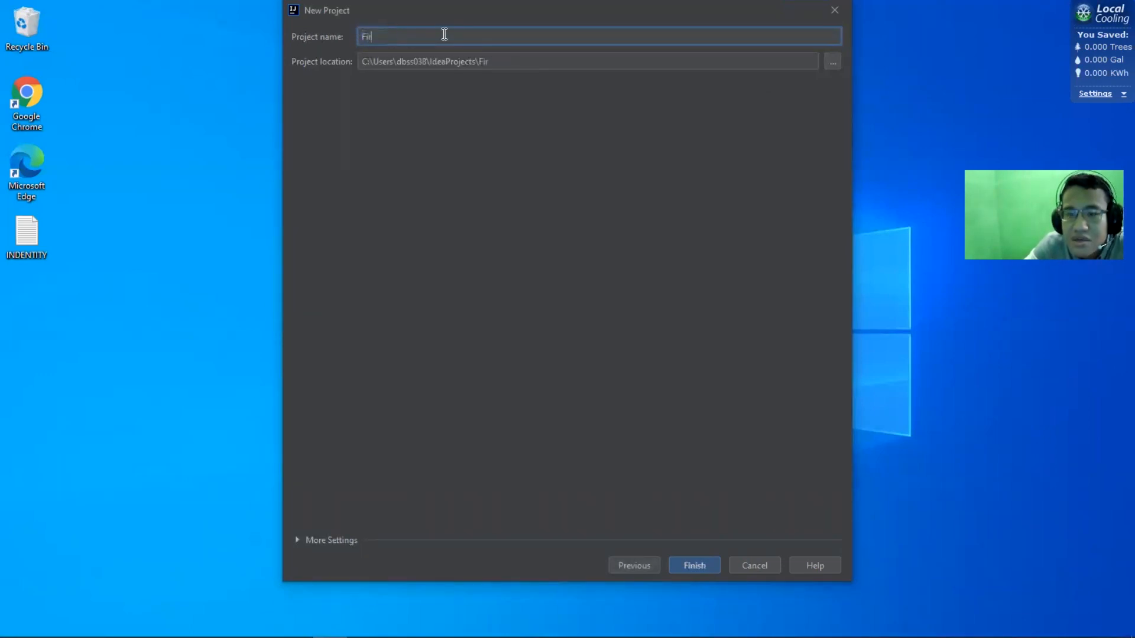
{"action": "type", "text": "stProject"}
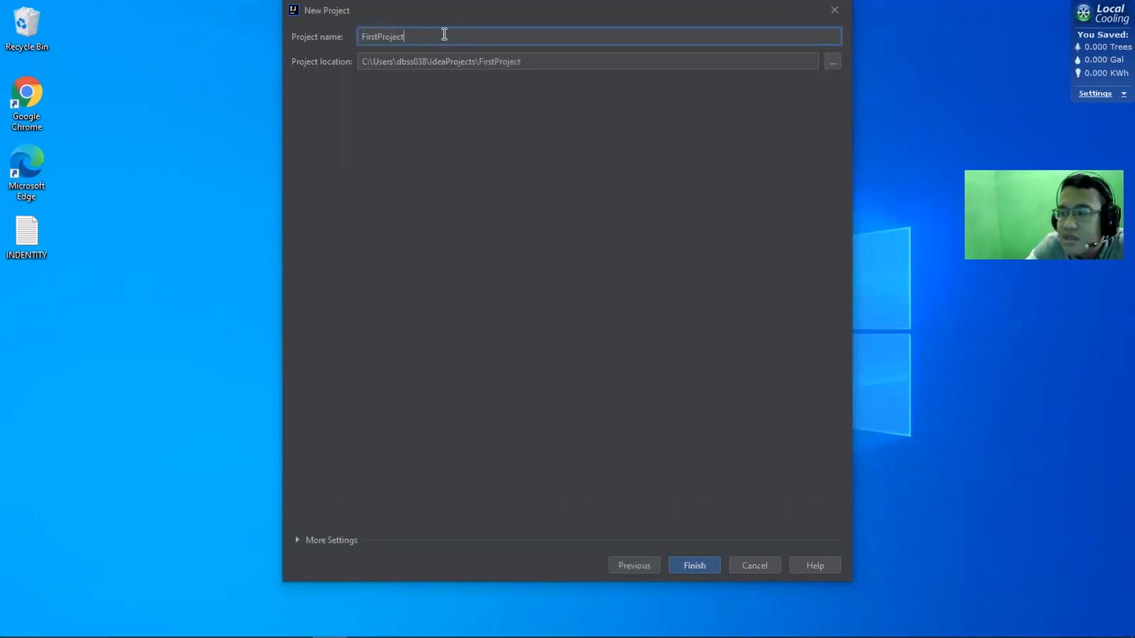
Review the additional project settings, create FirstProject with them unchanged, and dismiss the shared indexes notification
{"action": "left_click", "coordinate": [322, 540]}
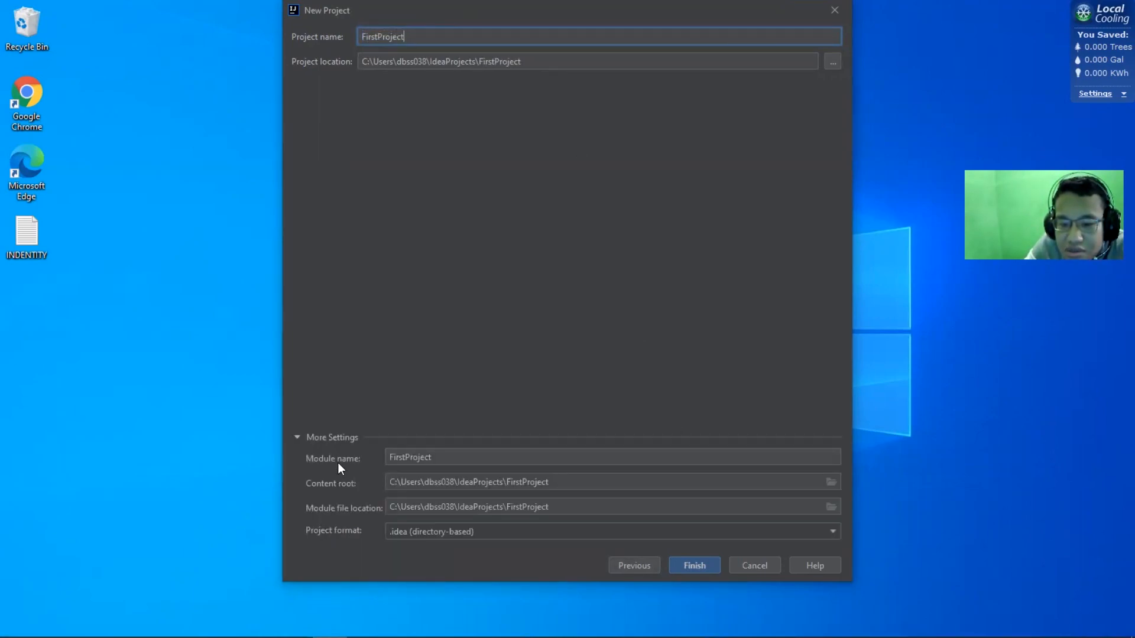
{"action": "left_click", "coordinate": [331, 437]}
{"action": "left_click", "coordinate": [712, 563]}
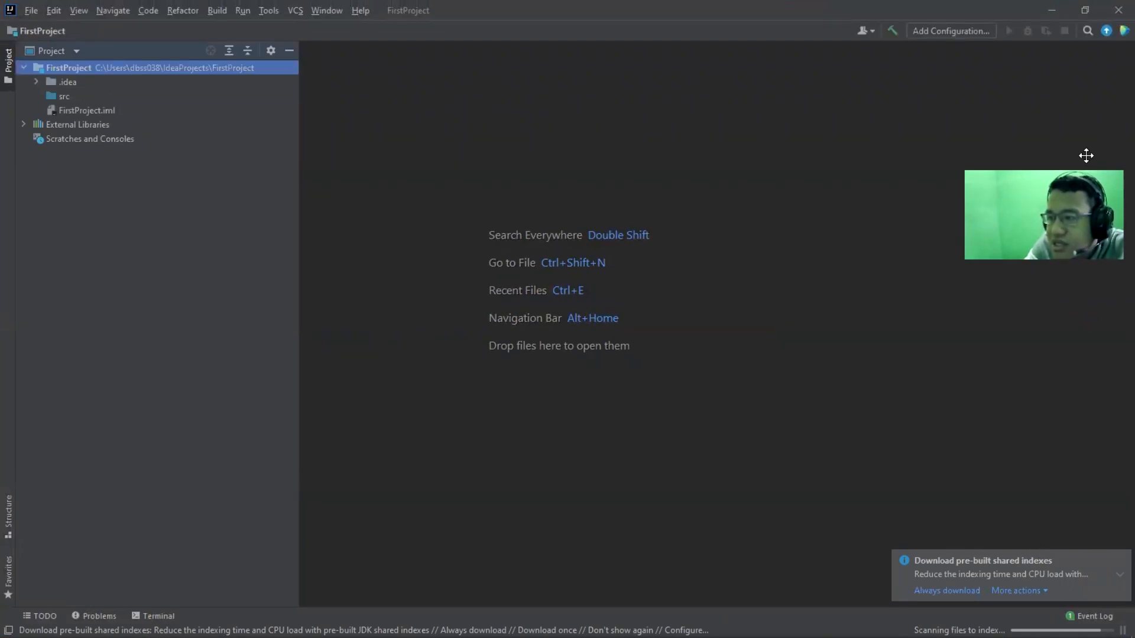
{"action": "left_click", "coordinate": [1119, 560]}
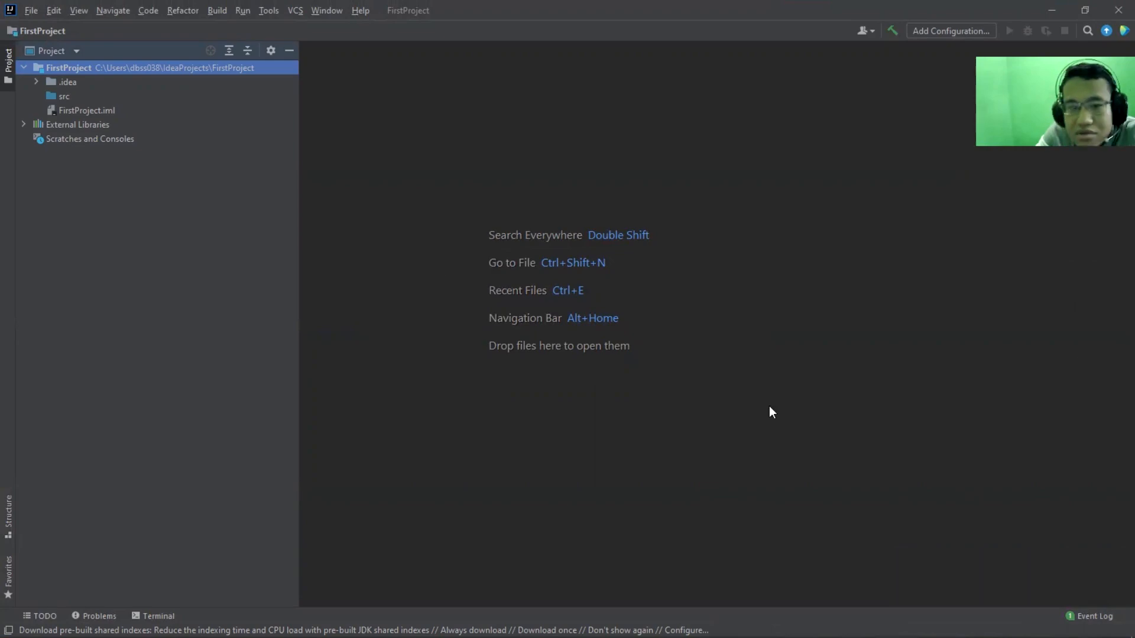
Narrow the project tree pane to give the editor area more width
{"action": "double_click", "coordinate": [104, 62]}
{"action": "double_click", "coordinate": [104, 63]}
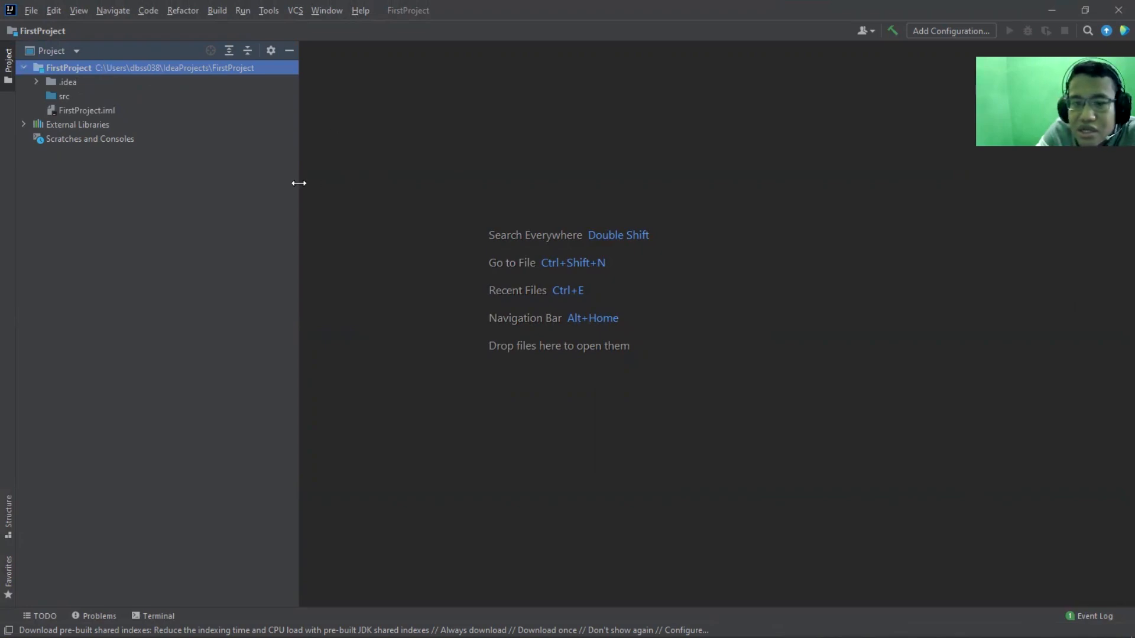
{"action": "left_click_drag", "start_coordinate": [298, 182], "coordinate": [236, 177]}
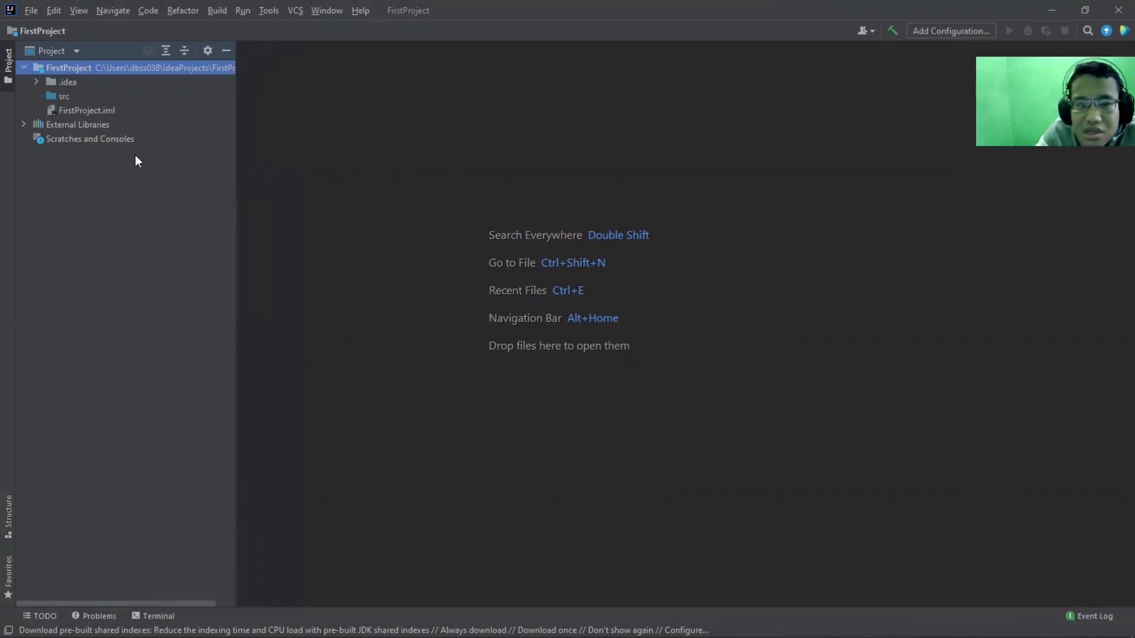
Create a new Kotlin file named Main in the src folder
{"action": "left_click", "coordinate": [84, 98]}
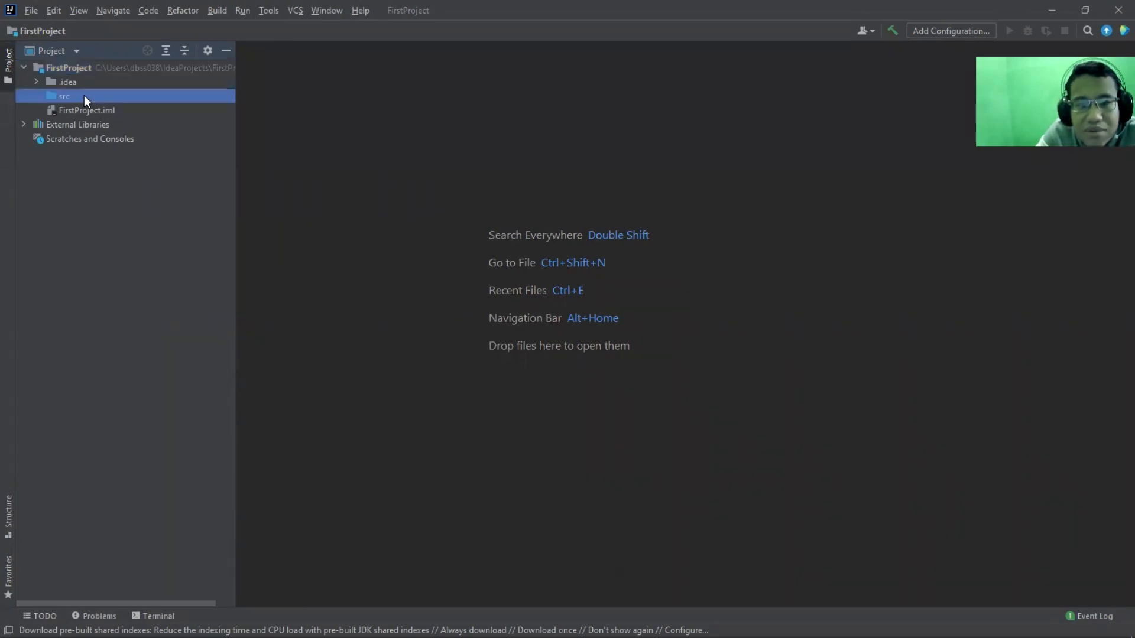
{"action": "right_click", "coordinate": [84, 96]}
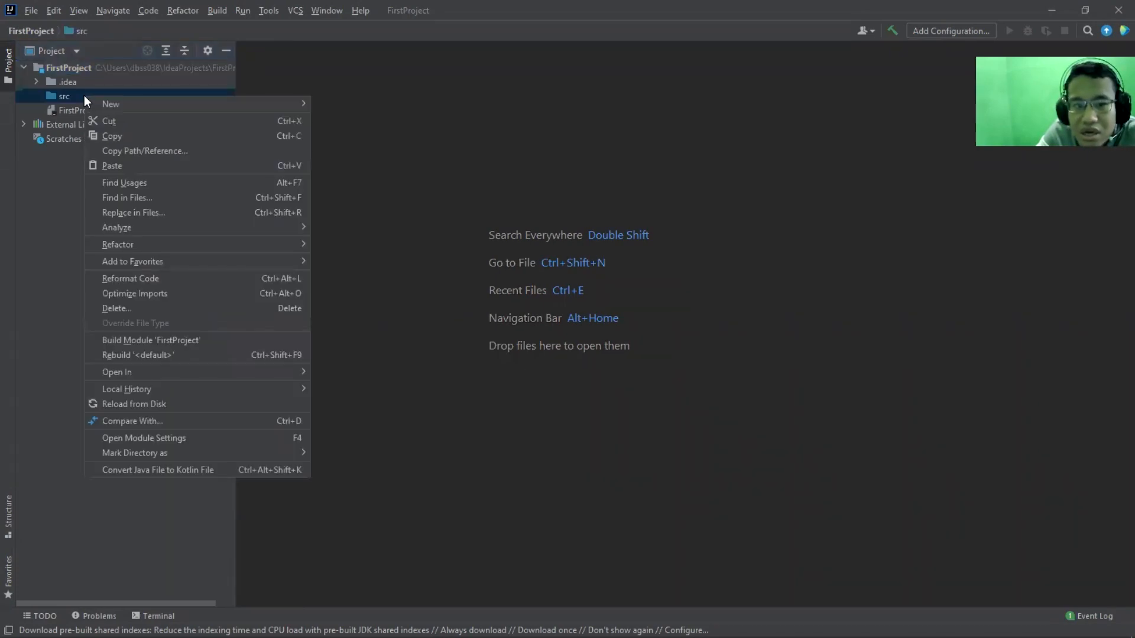
{"action": "mouse_move", "coordinate": [117, 106]}
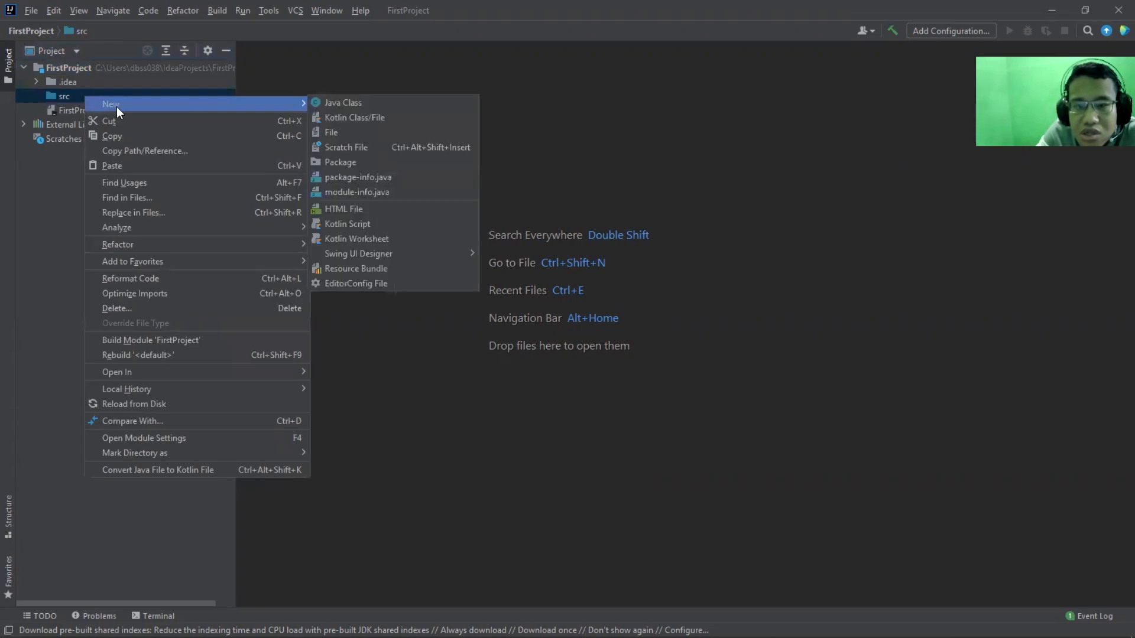
{"action": "left_click", "coordinate": [320, 115]}
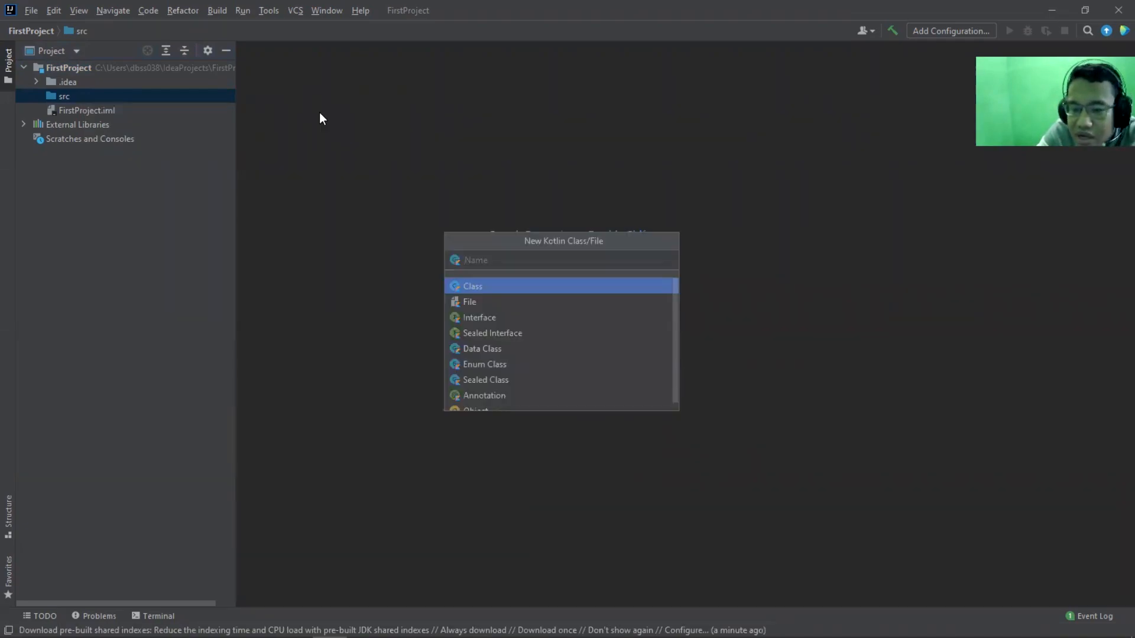
{"action": "left_click", "coordinate": [489, 302]}
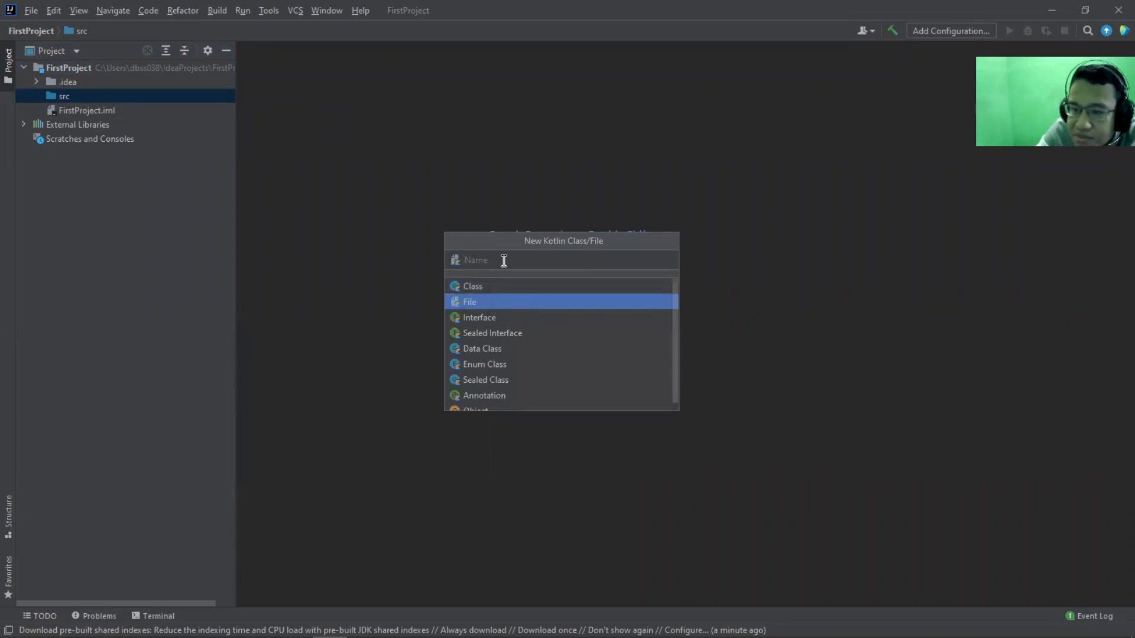
{"action": "type", "text": "Main"}
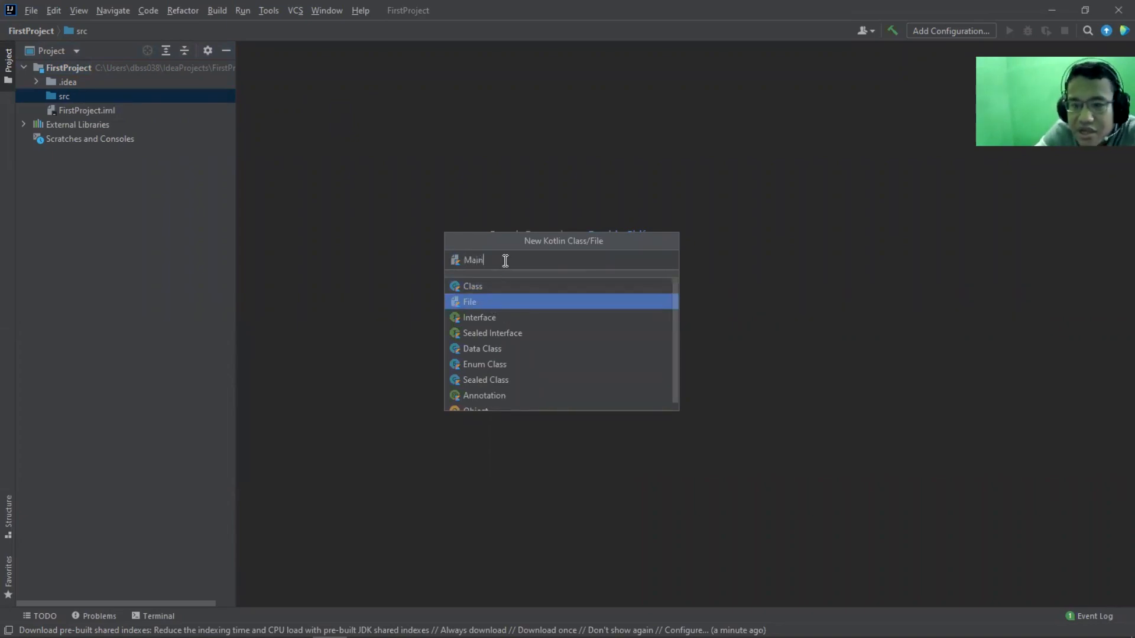
{"action": "key", "text": "Return"}
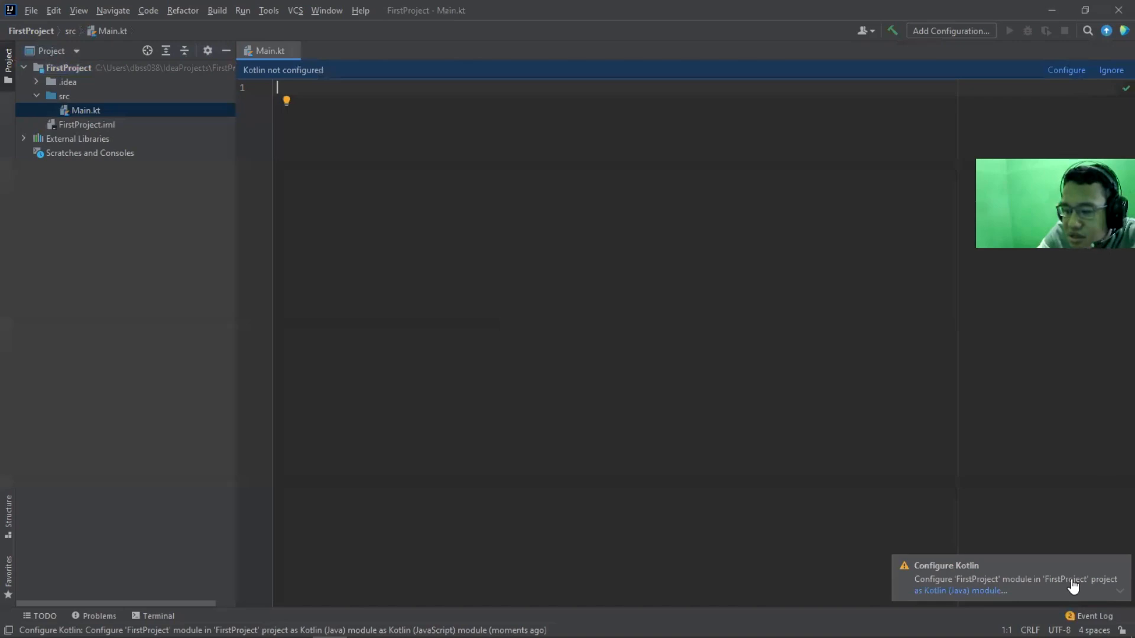
Configure Kotlin for Java in all modules containing Kotlin files, copying the runtime library to the project's lib folder, and dismiss the notifications
{"action": "left_click", "coordinate": [1112, 562]}
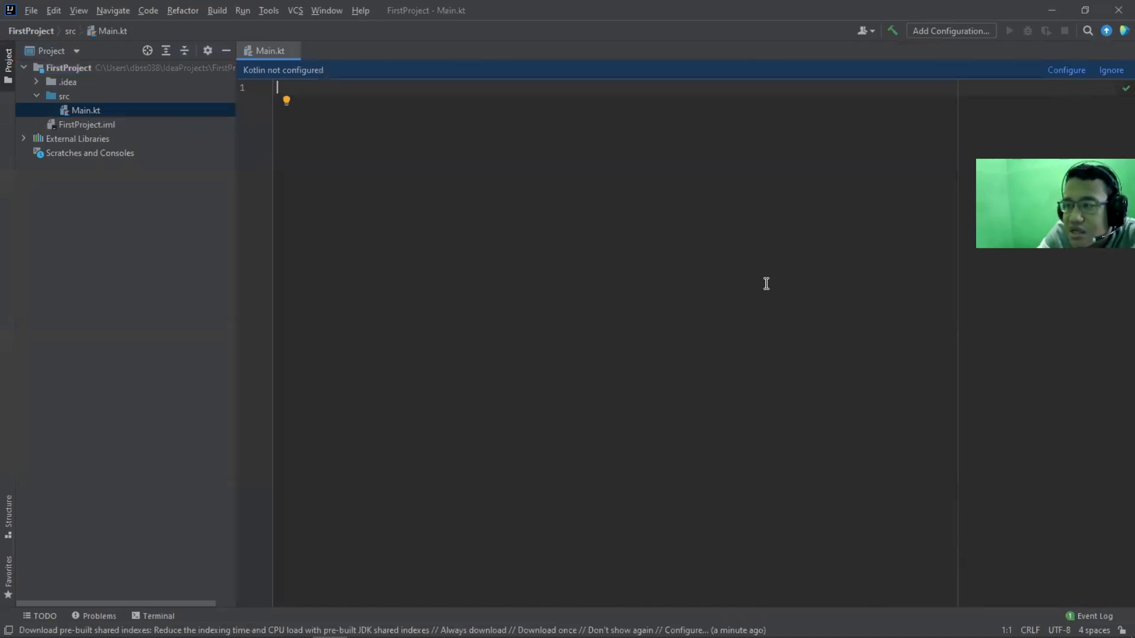
{"action": "left_click", "coordinate": [1062, 80]}
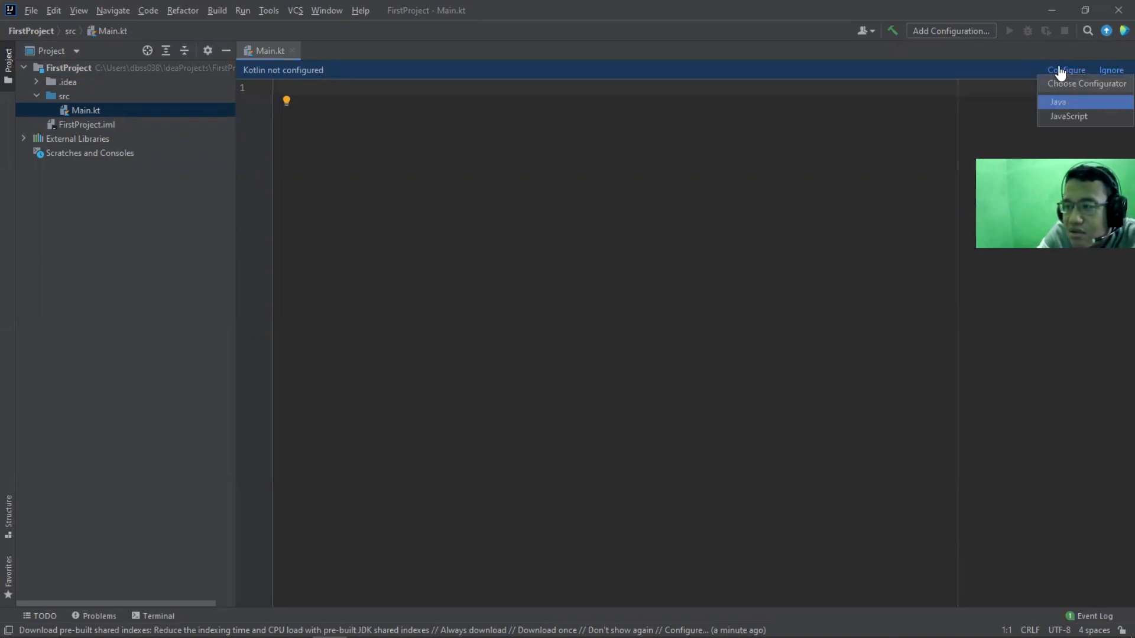
{"action": "left_click", "coordinate": [1024, 67]}
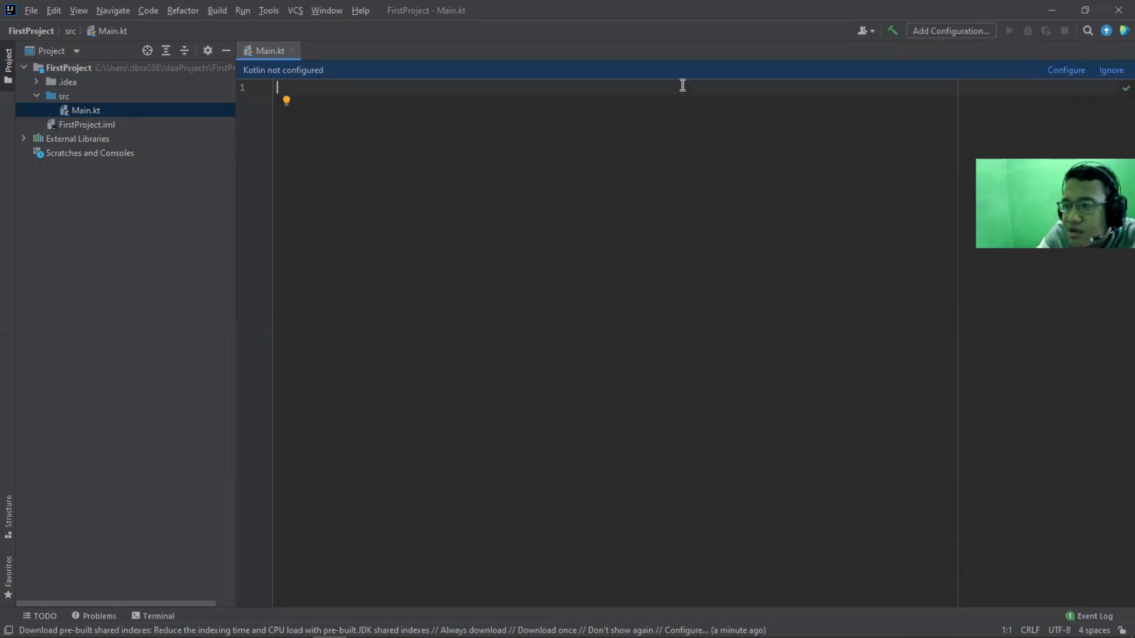
{"action": "left_click", "coordinate": [1064, 76]}
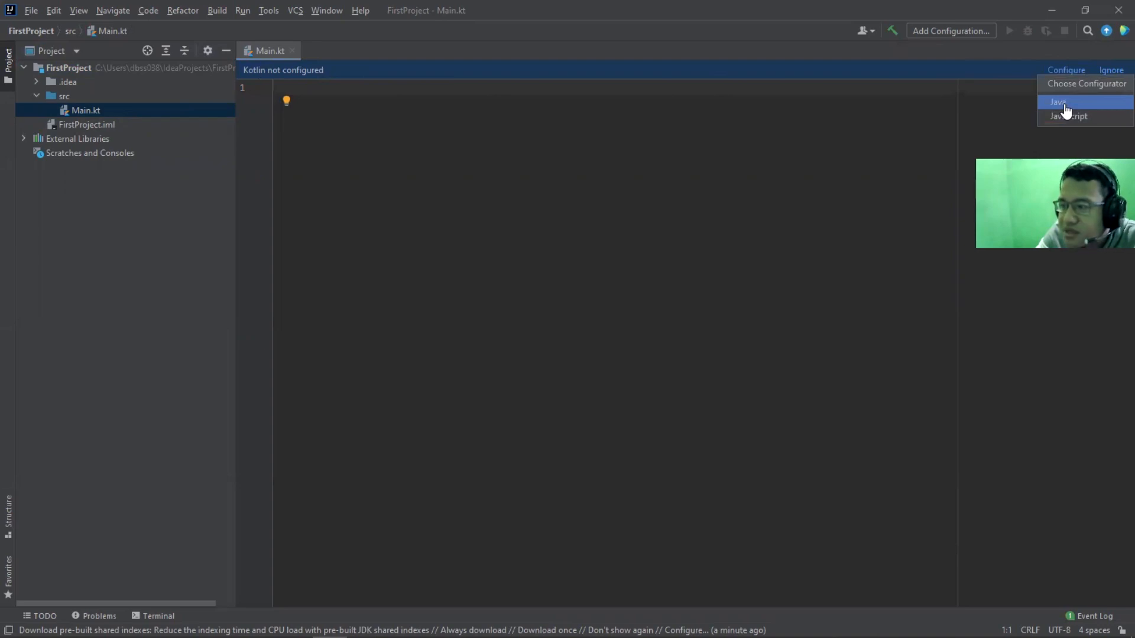
{"action": "left_click", "coordinate": [1066, 106]}
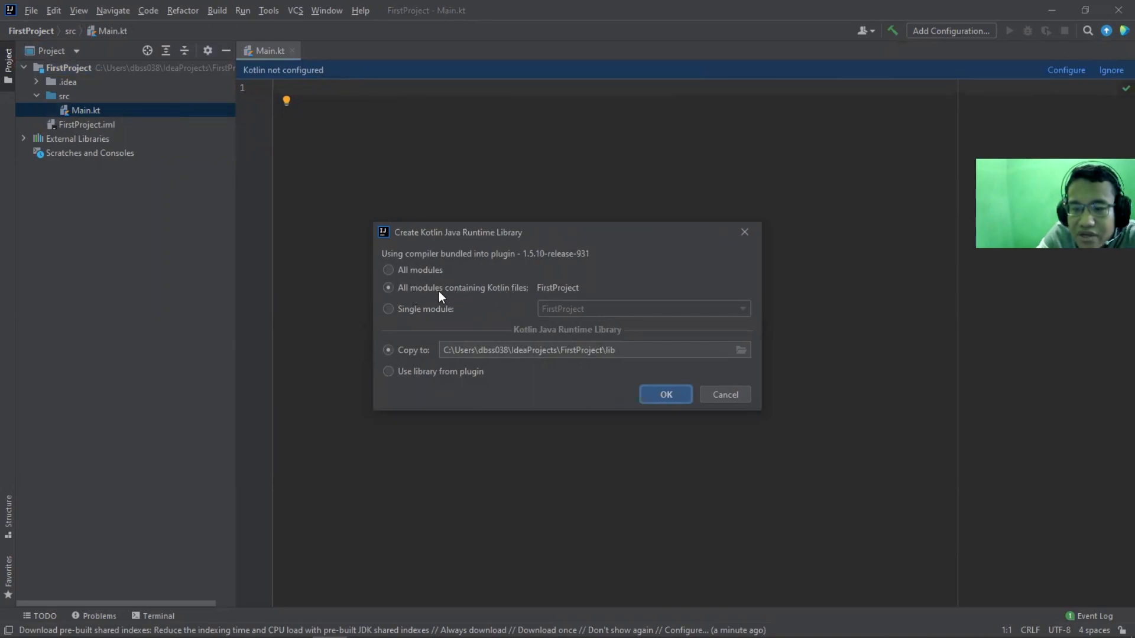
{"action": "left_click", "coordinate": [418, 271]}
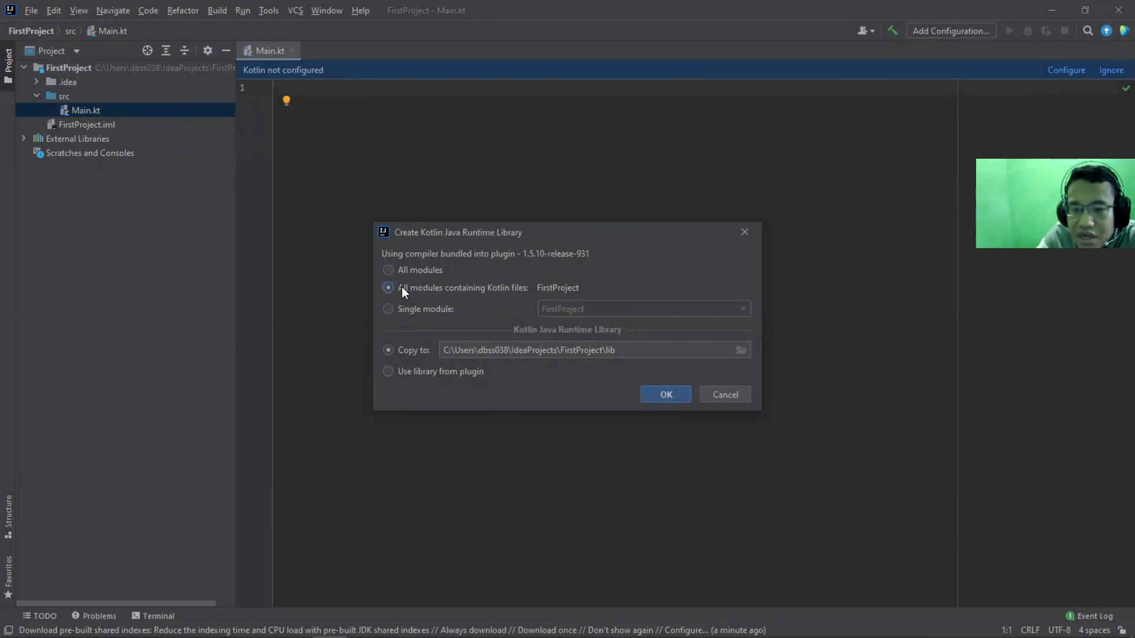
{"action": "left_click", "coordinate": [665, 395]}
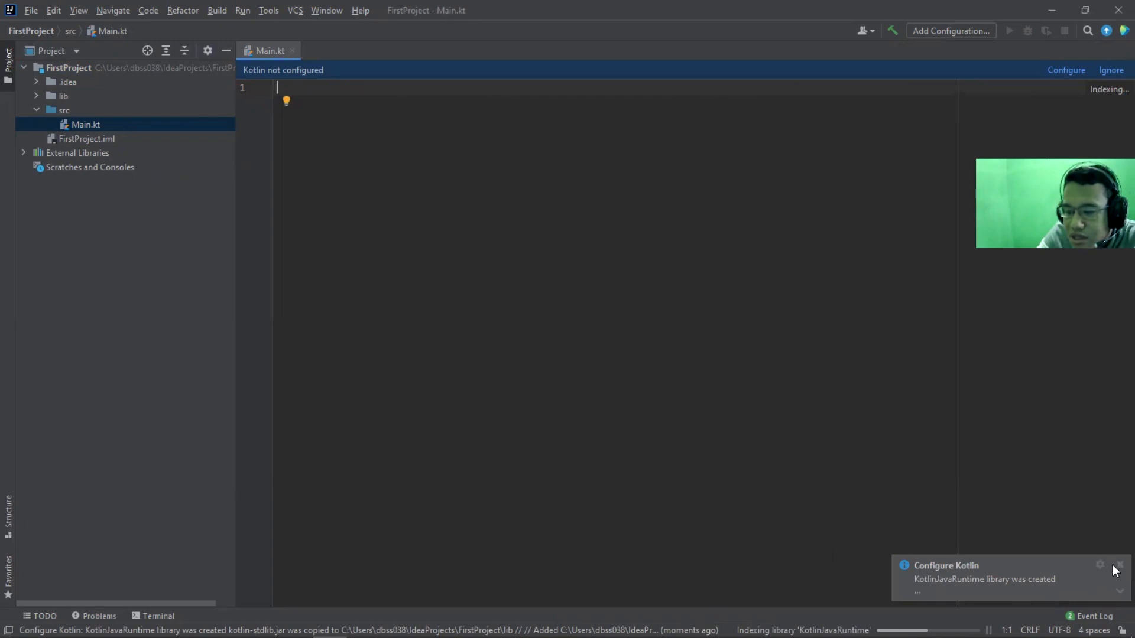
{"action": "left_click", "coordinate": [1119, 565]}
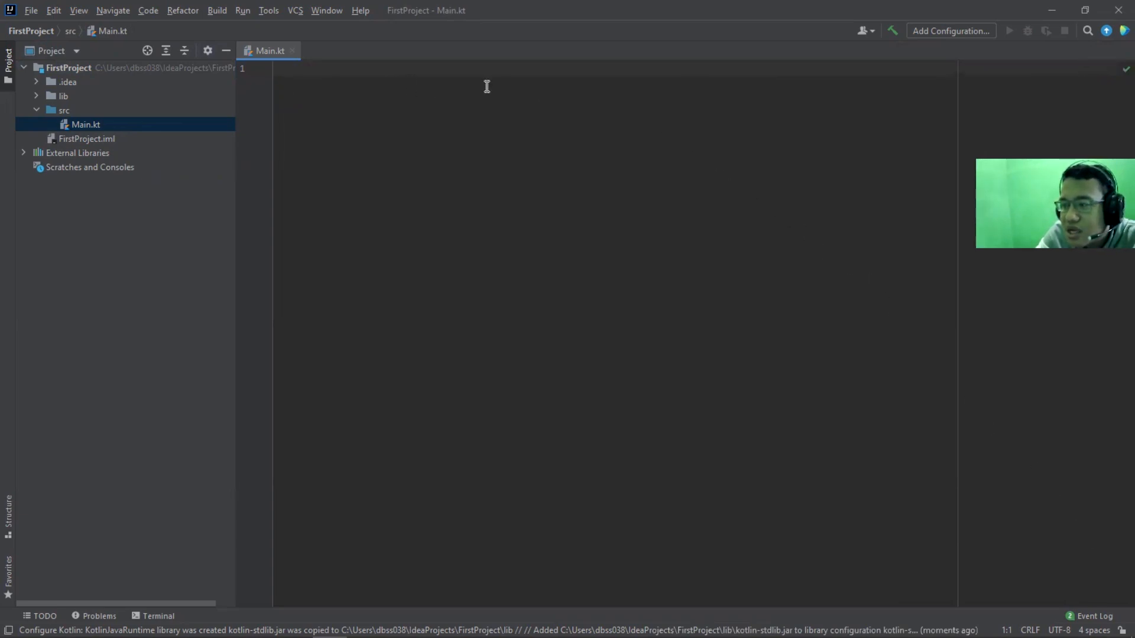
Search everywhere for plugins, open the plugin settings, and examine the list of installed plugins for the Kotlin entry
{"action": "left_click", "coordinate": [1088, 32]}
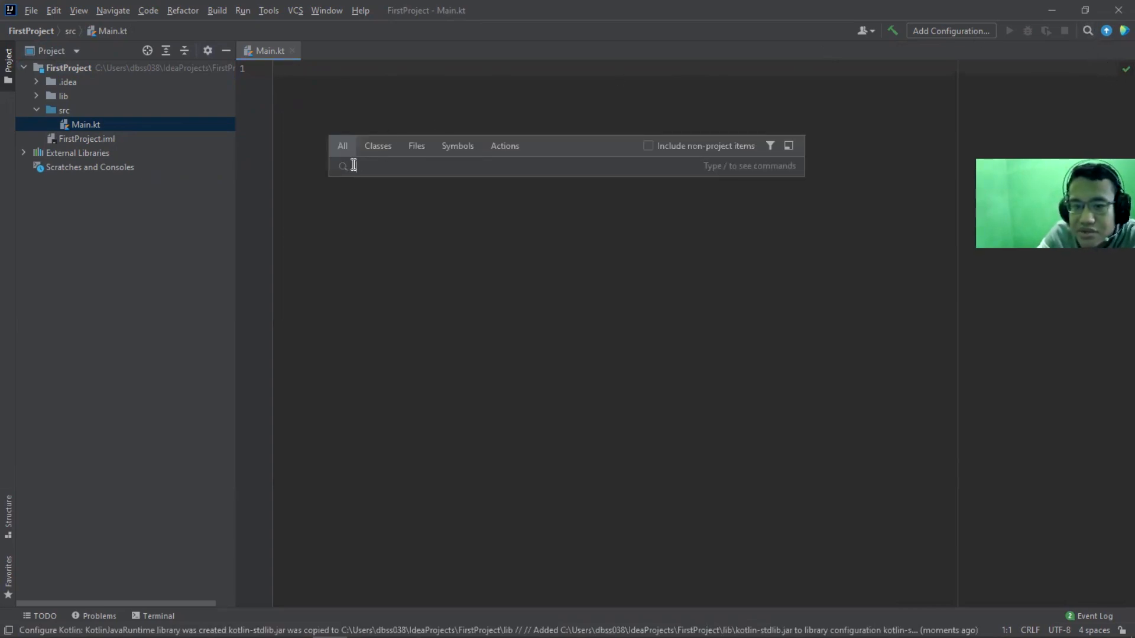
{"action": "type", "text": "plugin"}
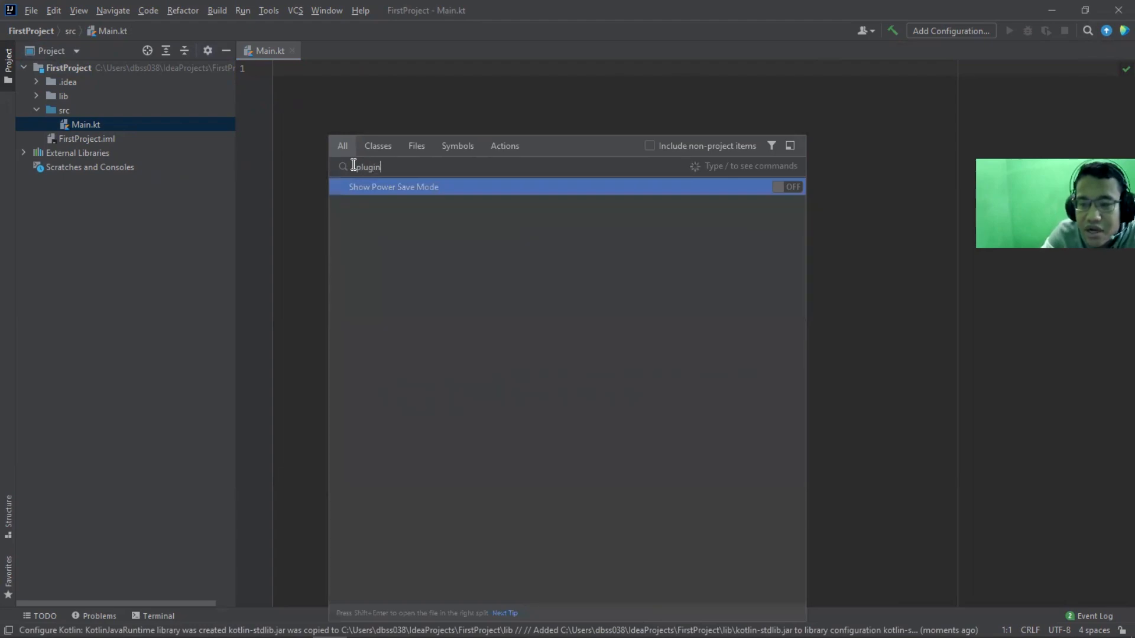
{"action": "type", "text": "s"}
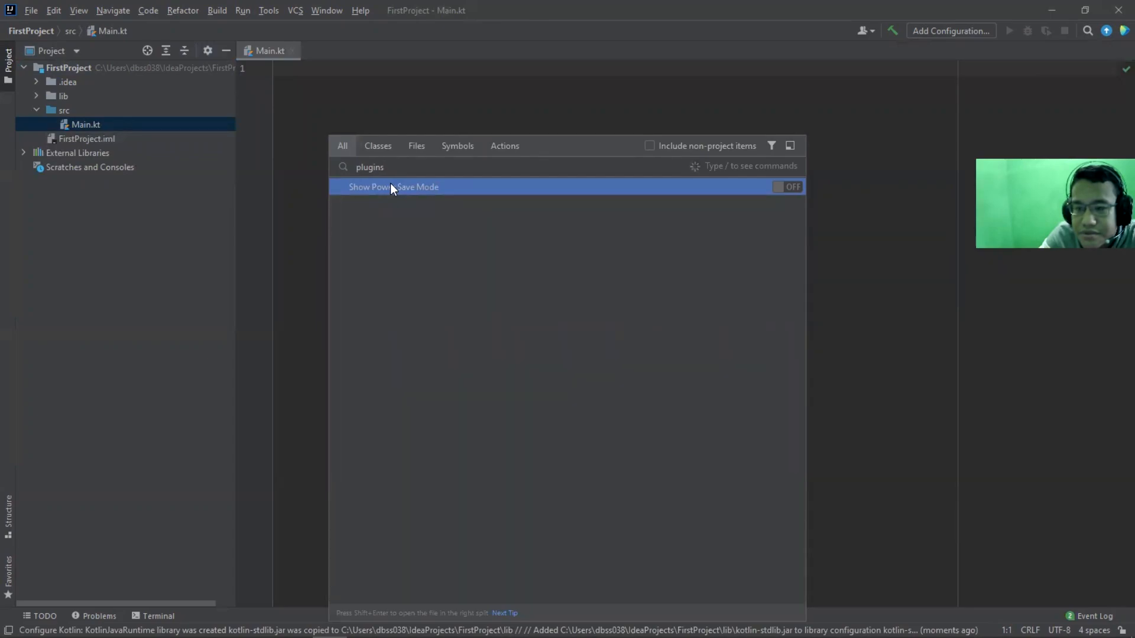
{"action": "left_click", "coordinate": [432, 189]}
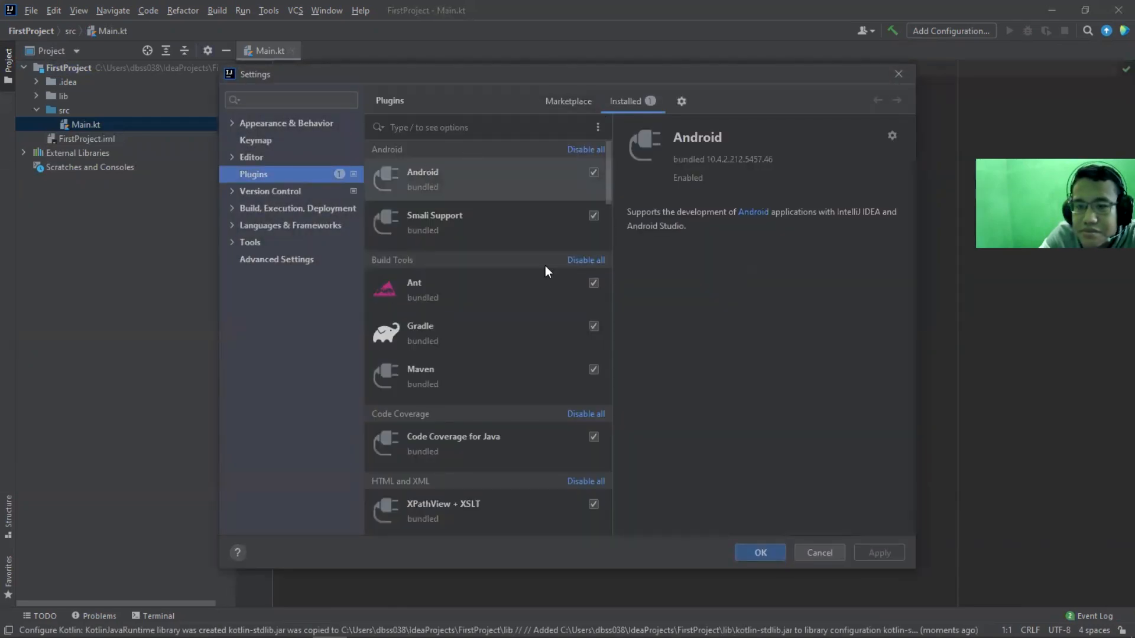
{"action": "scroll", "coordinate": [541, 279], "scroll_direction": "down", "scroll_amount": 6}
{"action": "scroll", "coordinate": [526, 289], "scroll_direction": "up", "scroll_amount": 4}
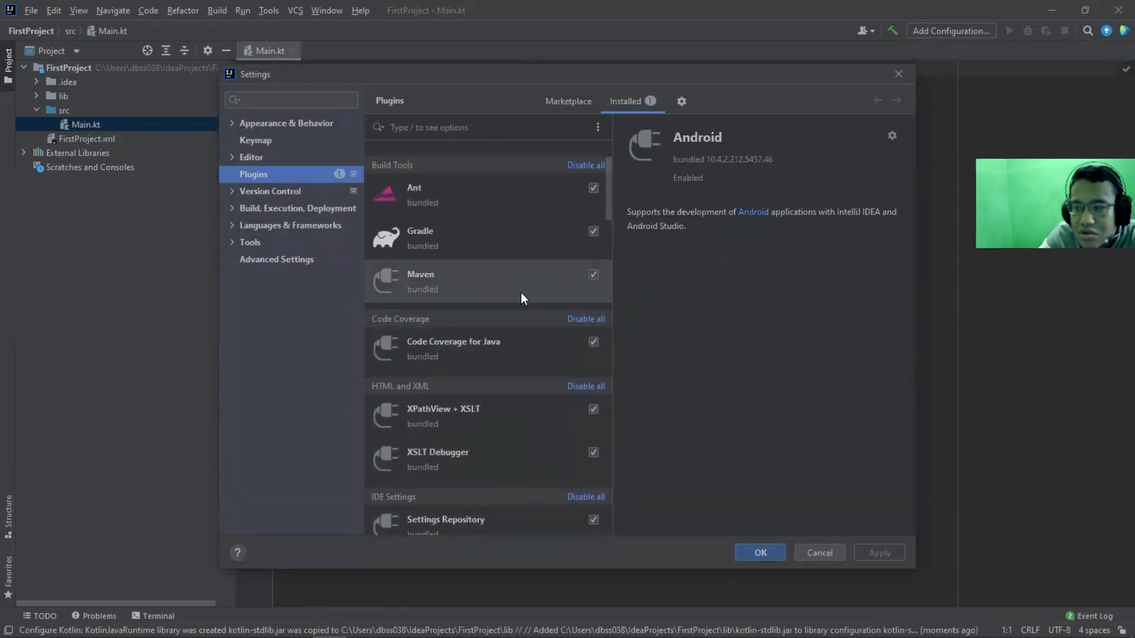
{"action": "scroll", "coordinate": [520, 293], "scroll_direction": "up", "scroll_amount": 2}
{"action": "scroll", "coordinate": [495, 364], "scroll_direction": "down", "scroll_amount": 8}
{"action": "scroll", "coordinate": [445, 411], "scroll_direction": "down", "scroll_amount": 10}
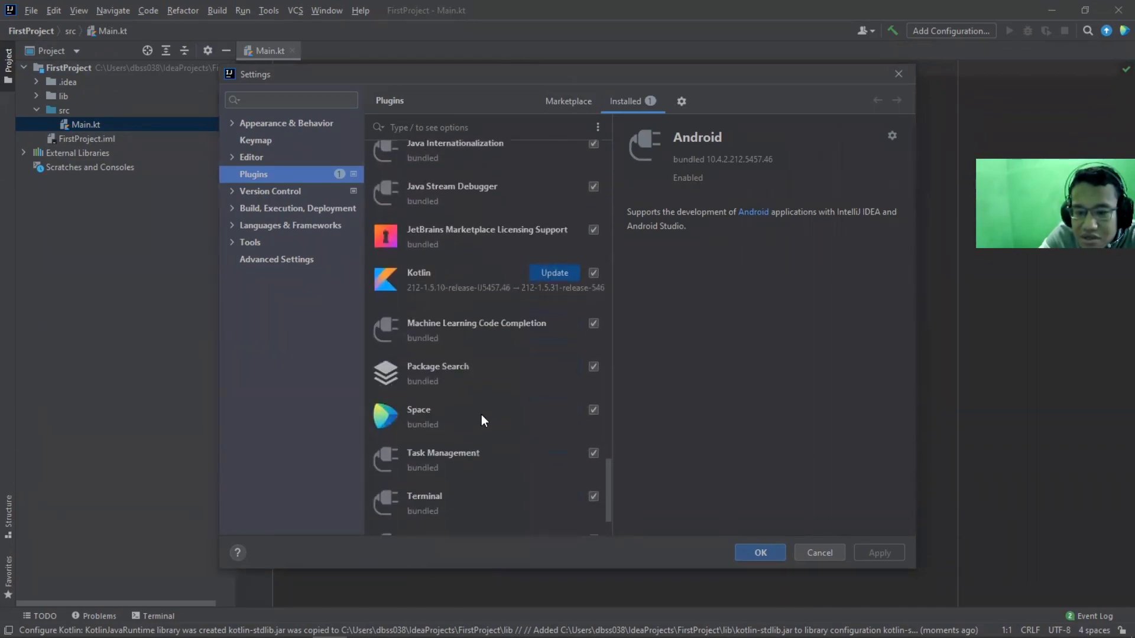
{"action": "scroll", "coordinate": [481, 414], "scroll_direction": "up", "scroll_amount": 1}
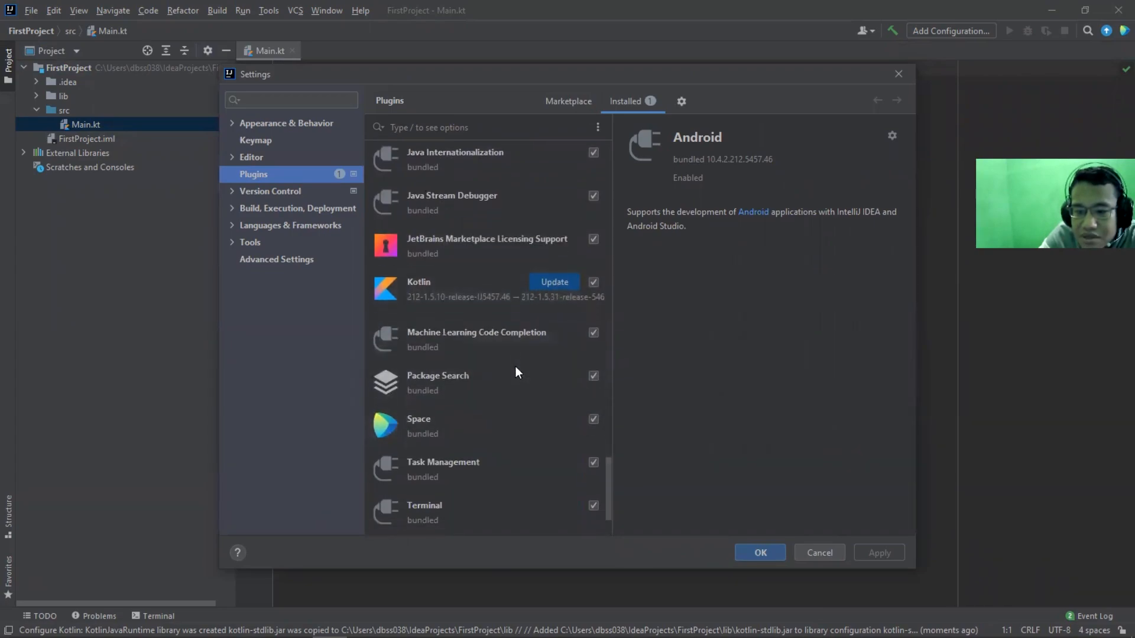
{"action": "scroll", "coordinate": [514, 361], "scroll_direction": "down", "scroll_amount": 1}
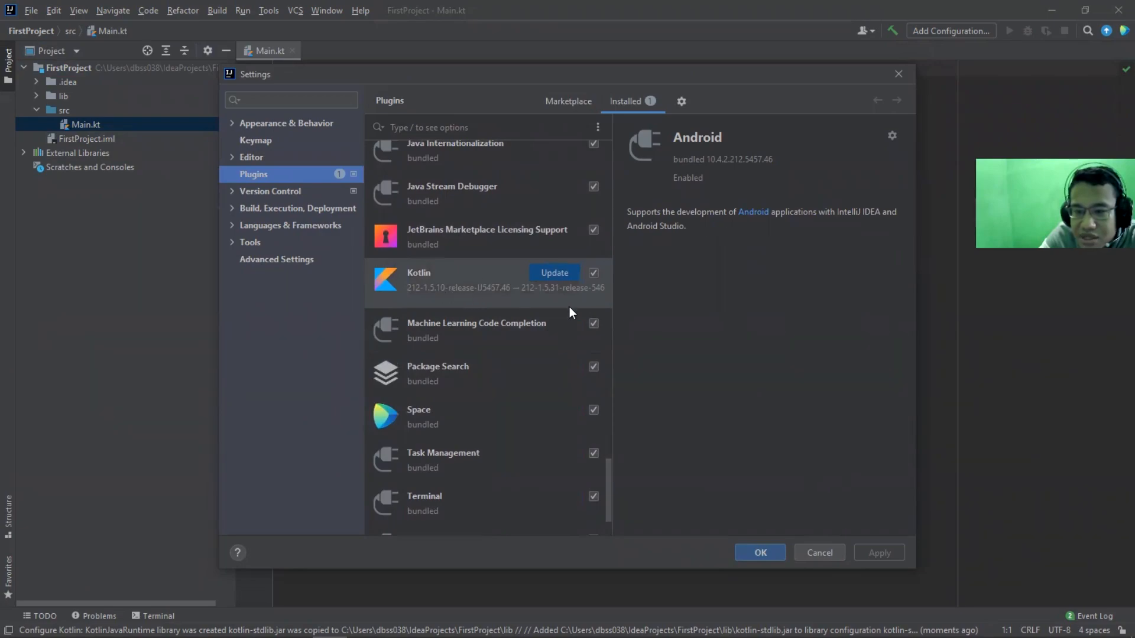
{"action": "scroll", "coordinate": [434, 467], "scroll_direction": "down", "scroll_amount": 2}
{"action": "scroll", "coordinate": [434, 458], "scroll_direction": "up", "scroll_amount": 4}
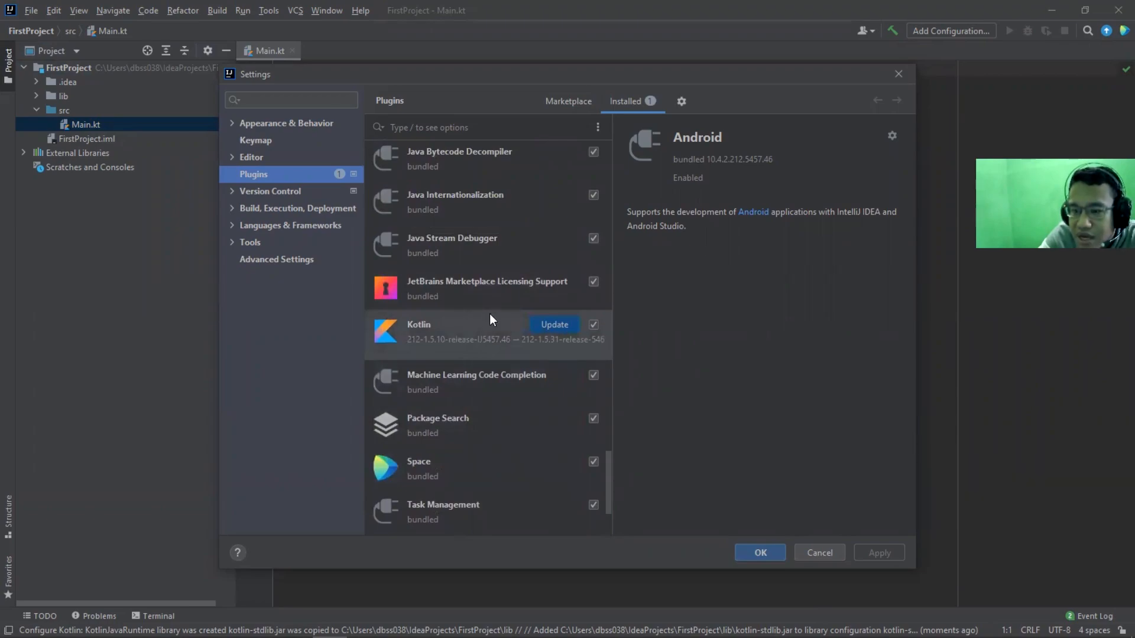
Search the plugins for kotlin, and close the settings without changing anything
{"action": "left_click", "coordinate": [583, 108]}
{"action": "left_click", "coordinate": [495, 127]}
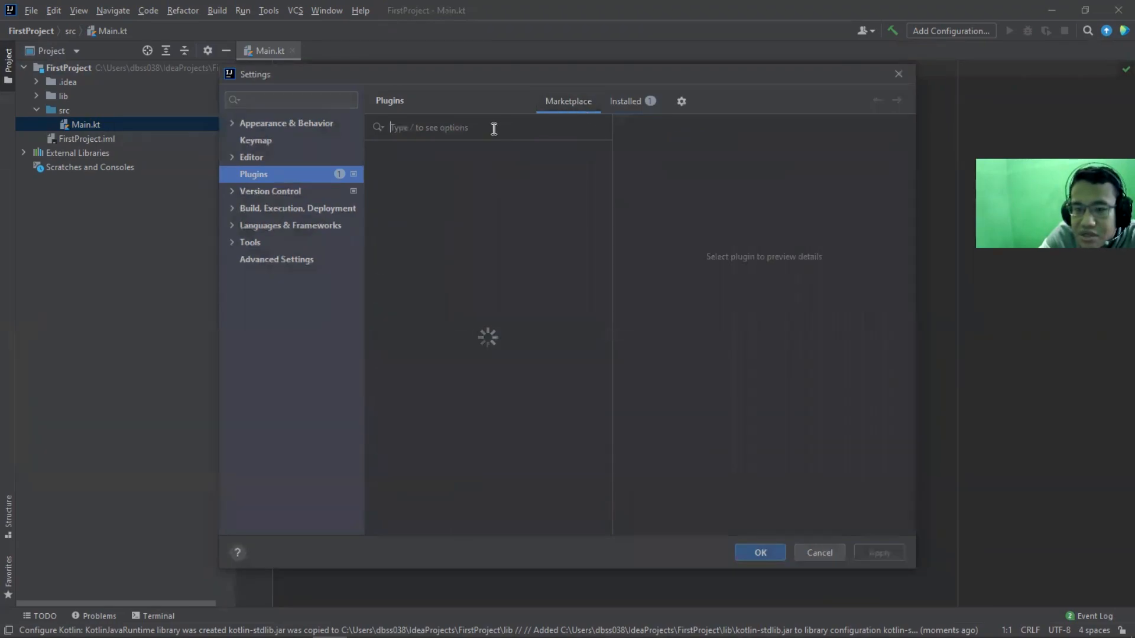
{"action": "type", "text": "kotlin"}
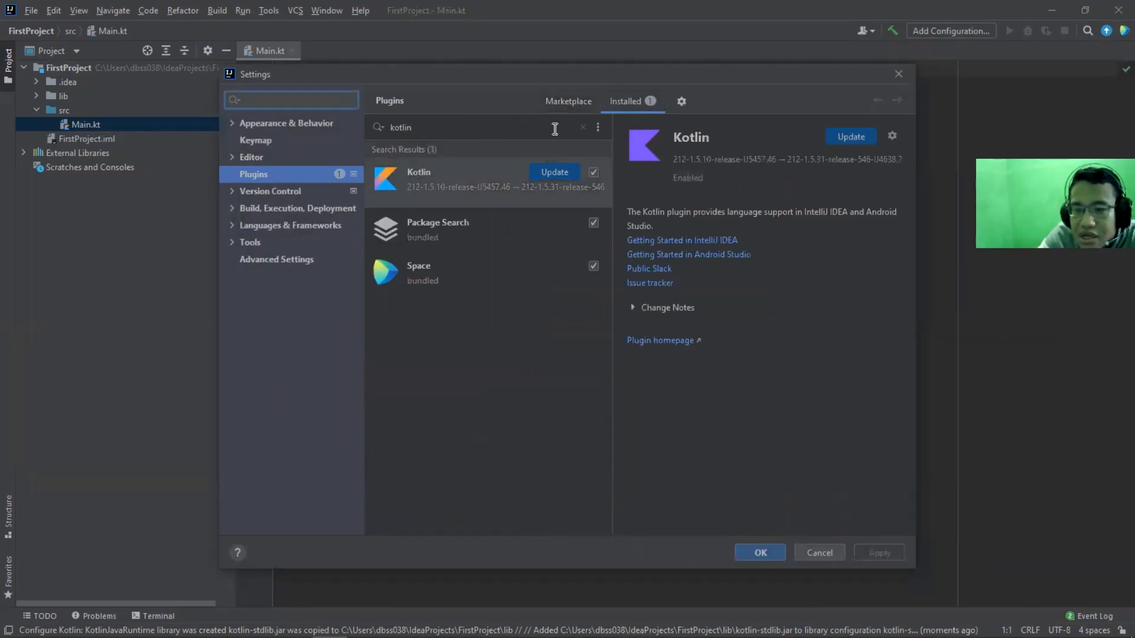
{"action": "left_click", "coordinate": [898, 75]}
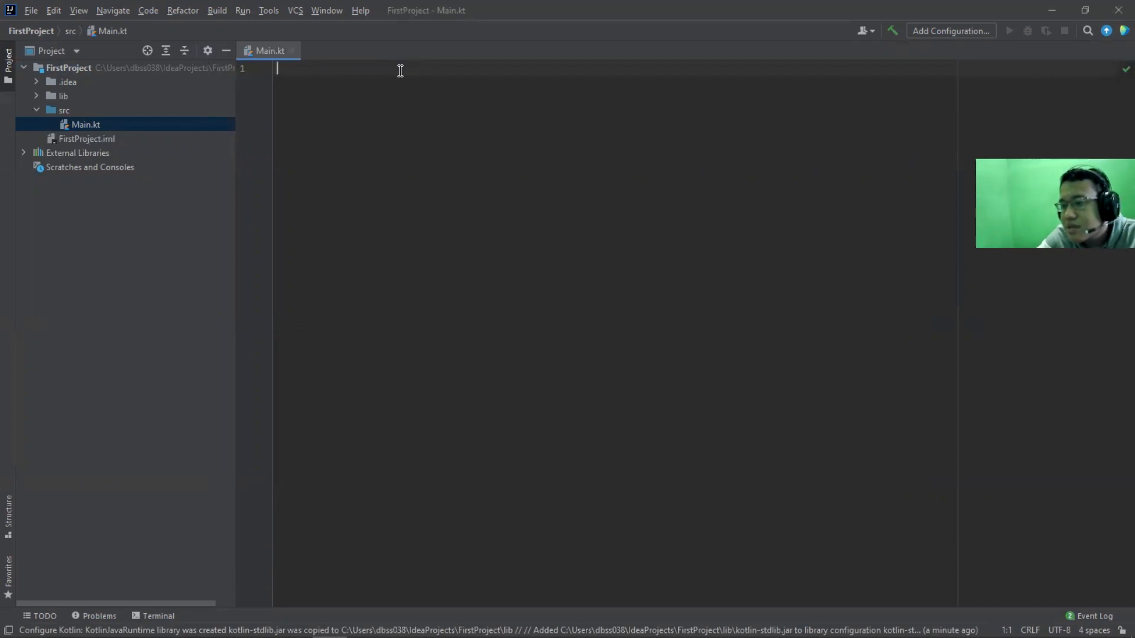
Write a main() function in Main.kt that prints "Hello World" with print
{"action": "type", "text": "fun main"}
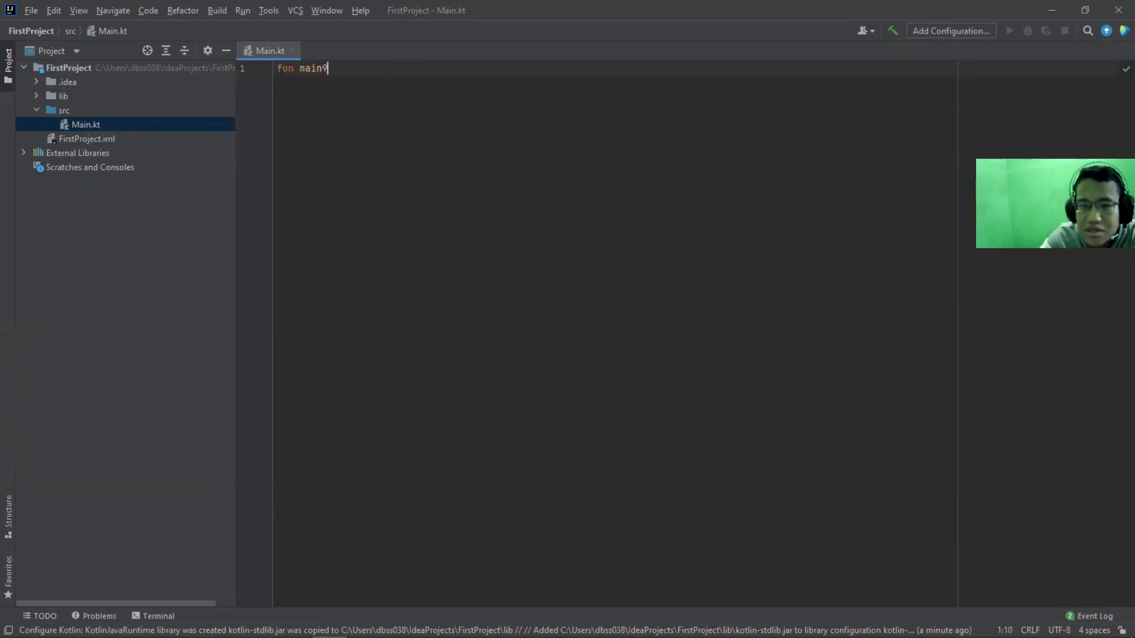
{"action": "type", "text": "() {"}
{"action": "key", "text": "Return"}
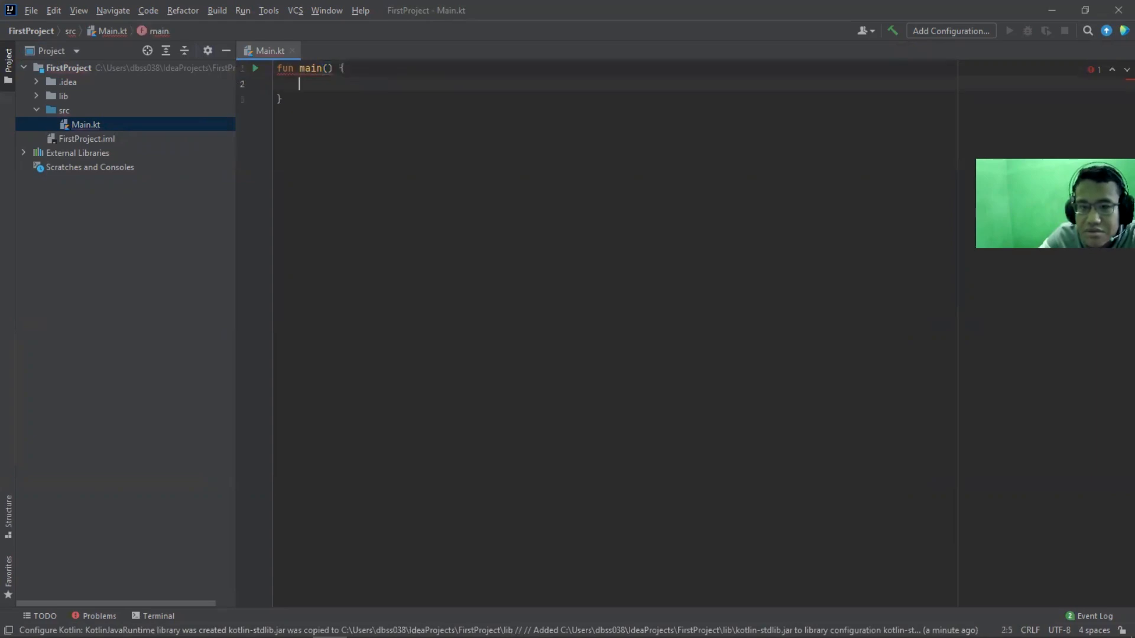
{"action": "type", "text": "println"}
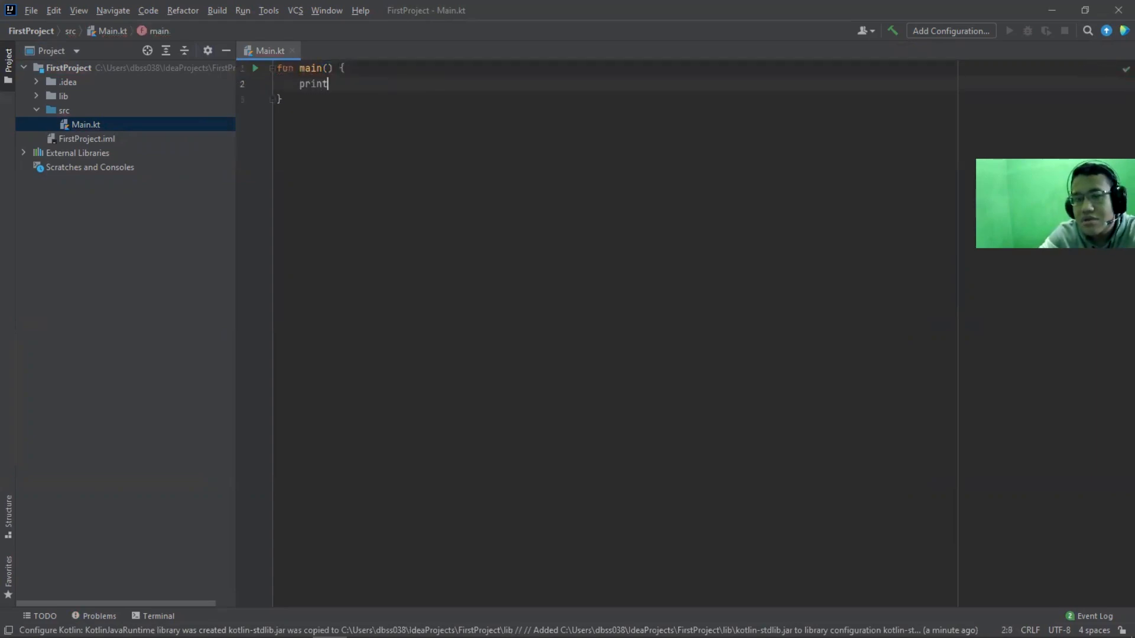
{"action": "key", "text": "BackSpace"}
{"action": "key", "text": "BackSpace"}
{"action": "type", "text": "(\"Hello World"}
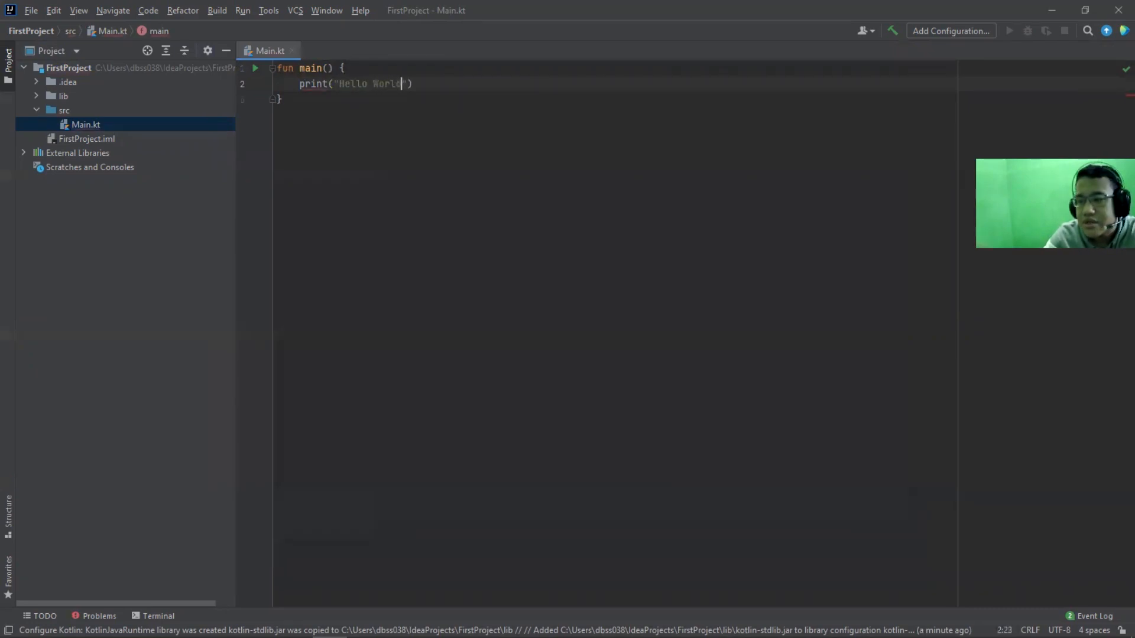
Run the main function of Main.kt
{"action": "left_click", "coordinate": [256, 70]}
{"action": "left_click", "coordinate": [271, 80]}
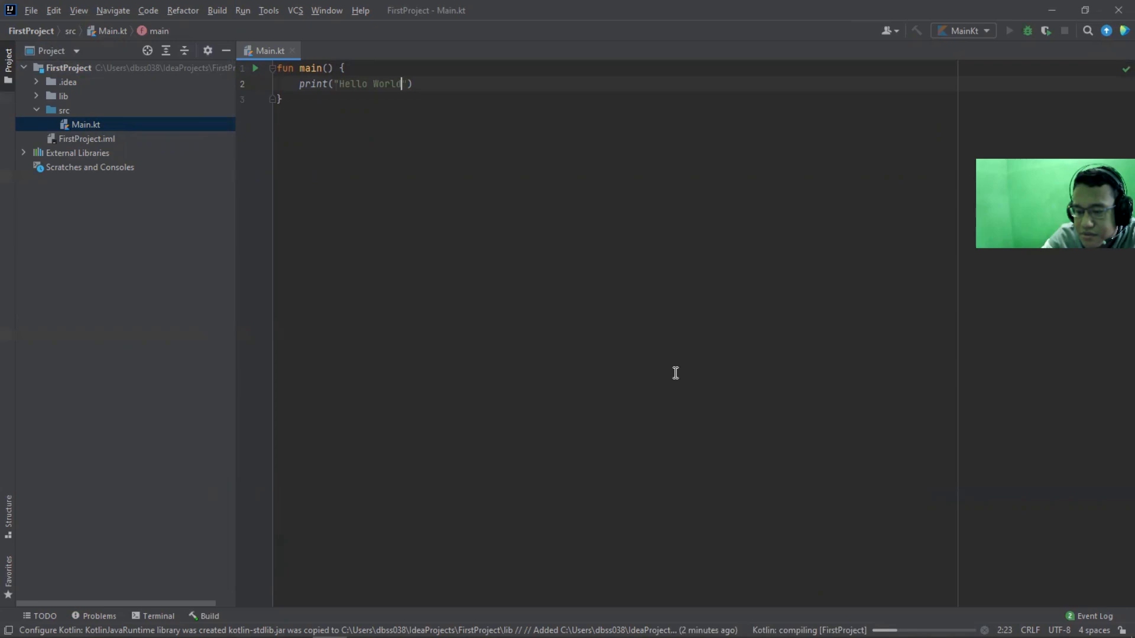
{"action": "key", "text": "Down"}
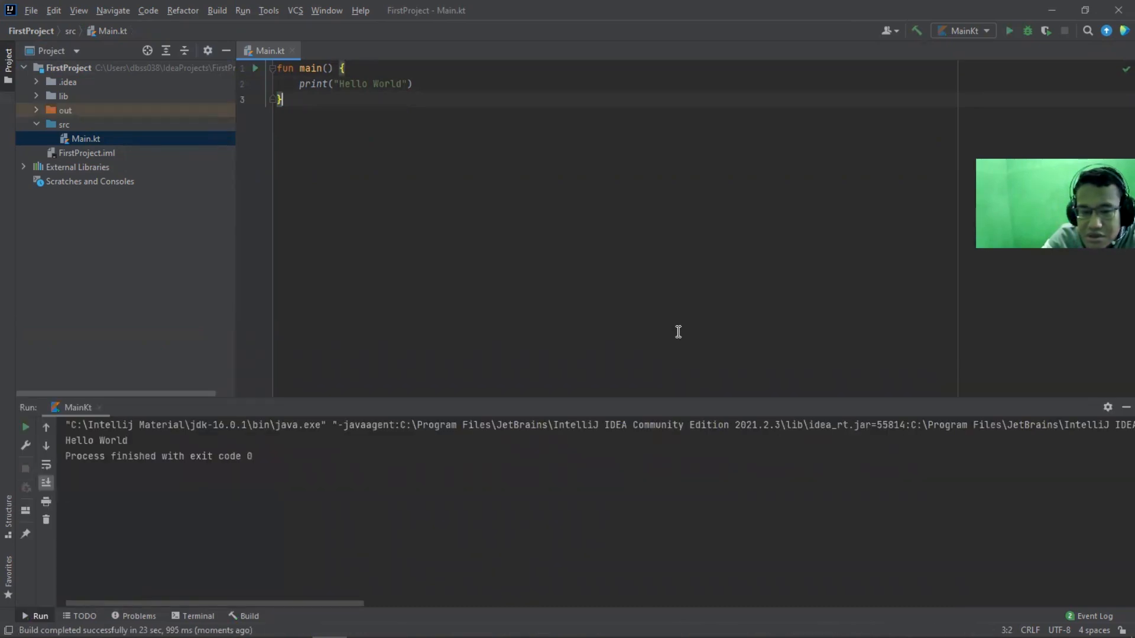
Examine the program's output in the run console, and hide the console
{"action": "double_click", "coordinate": [225, 437]}
{"action": "left_click_drag", "start_coordinate": [182, 436], "coordinate": [59, 437]}
{"action": "left_click", "coordinate": [326, 441]}
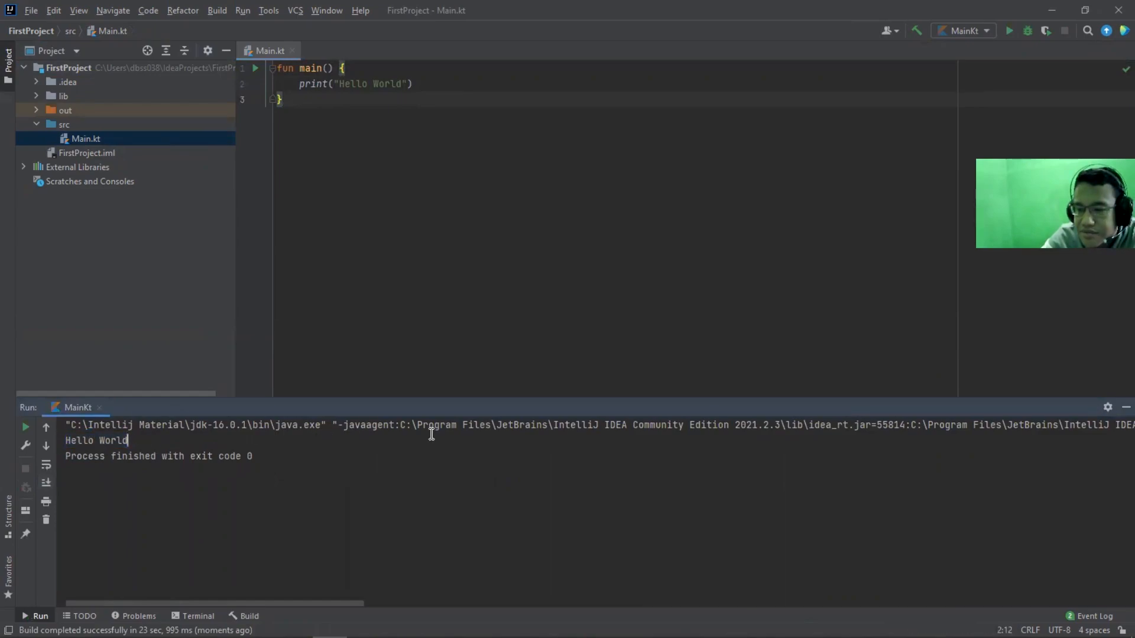
{"action": "left_click", "coordinate": [1126, 407]}
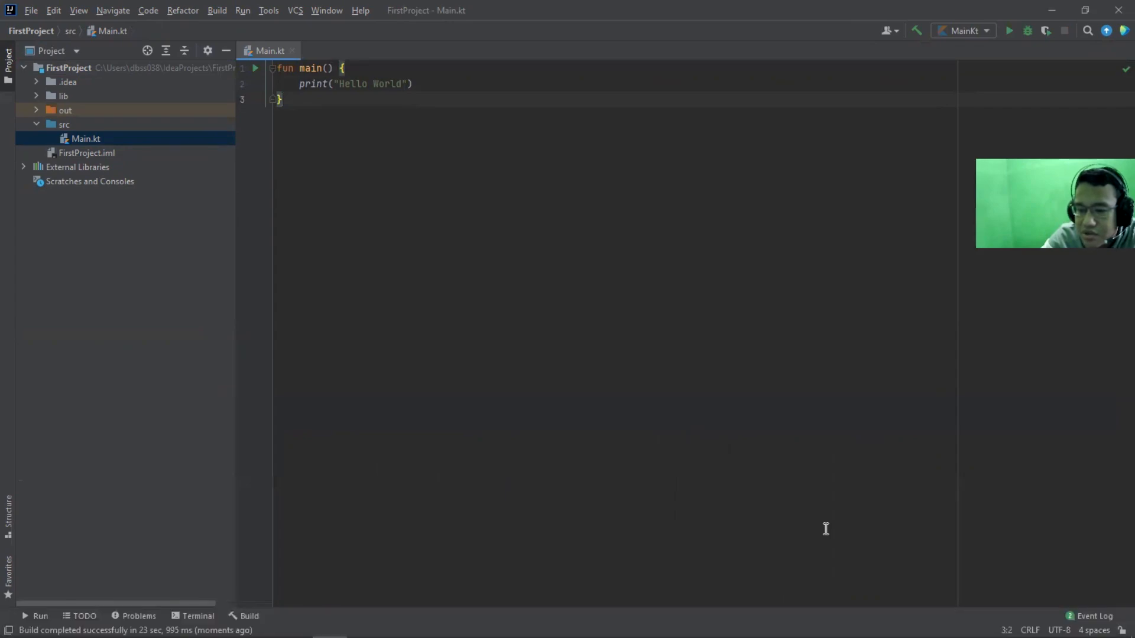